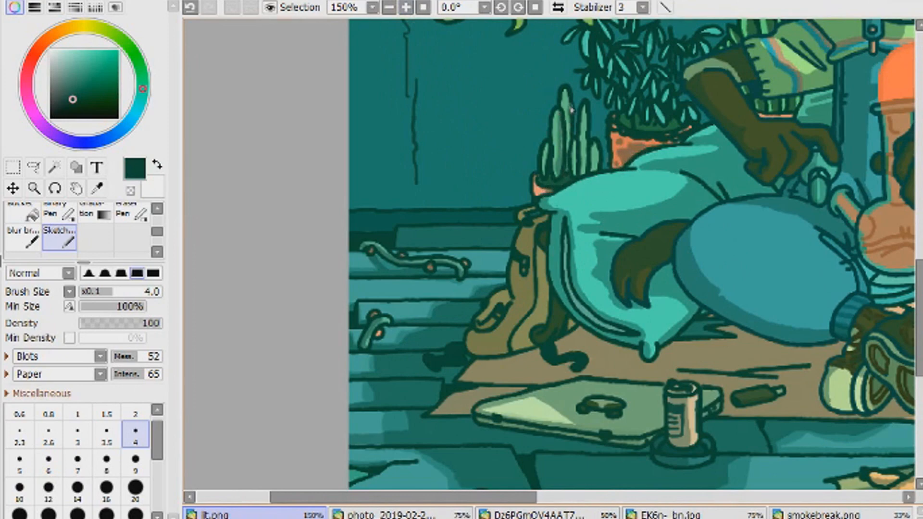
- Paint darker shading onto the leaves of the hanging plant and its trailing vines
scroll(630, 255, up, 5)
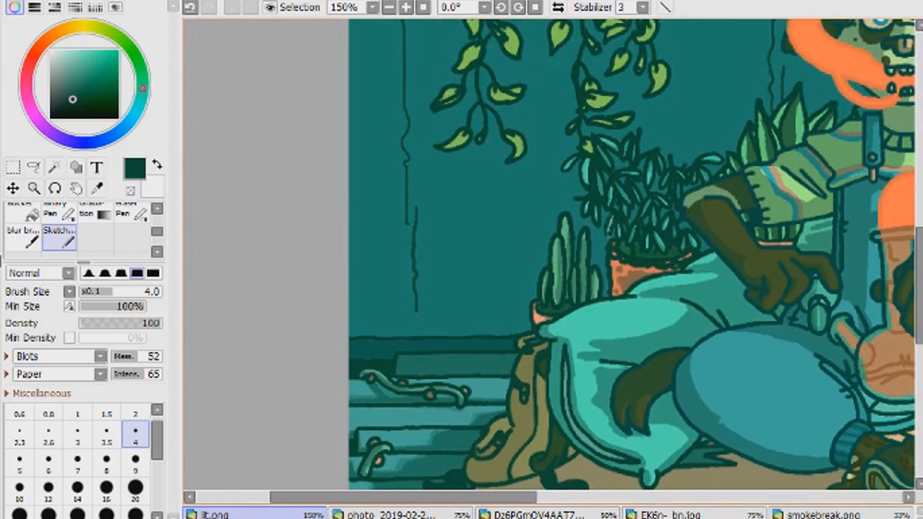
click(389, 8)
click(406, 8)
scroll(548, 255, up, 10)
click(406, 7)
mouse_move(511, 172)
mouse_down()
mouse_move(552, 221)
mouse_move(505, 186)
mouse_move(507, 206)
mouse_move(554, 217)
mouse_move(592, 249)
mouse_move(615, 238)
mouse_move(556, 268)
mouse_move(543, 253)
mouse_move(478, 248)
mouse_move(476, 214)
mouse_up()
click(138, 216)
click(60, 238)
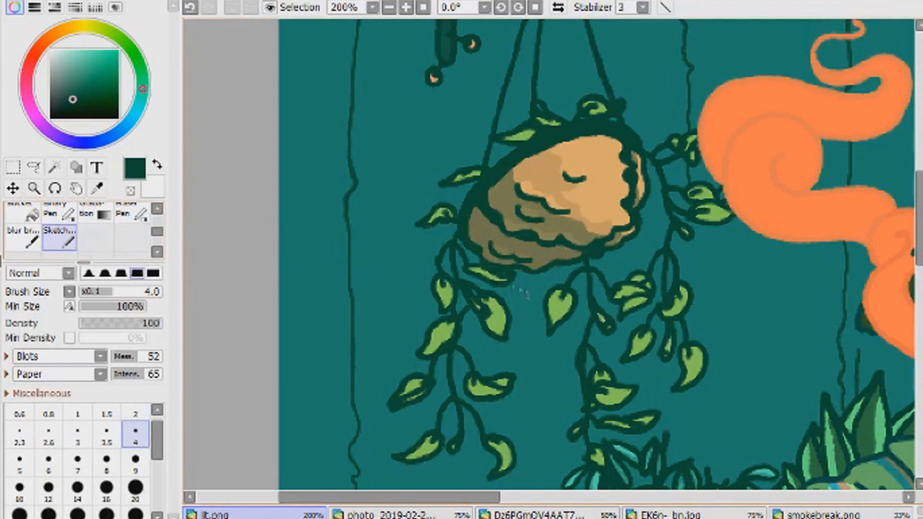
drag(588, 113, 598, 108)
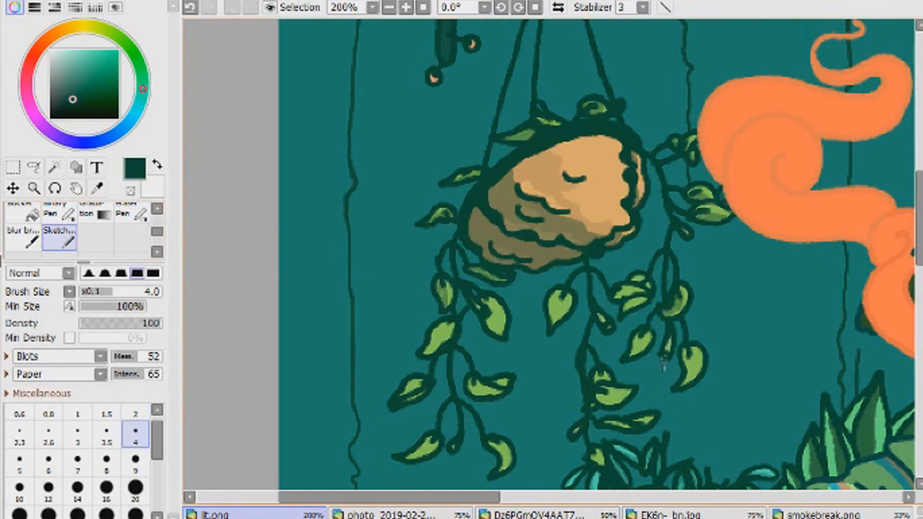
drag(619, 295, 639, 290)
drag(631, 283, 645, 280)
drag(556, 313, 563, 299)
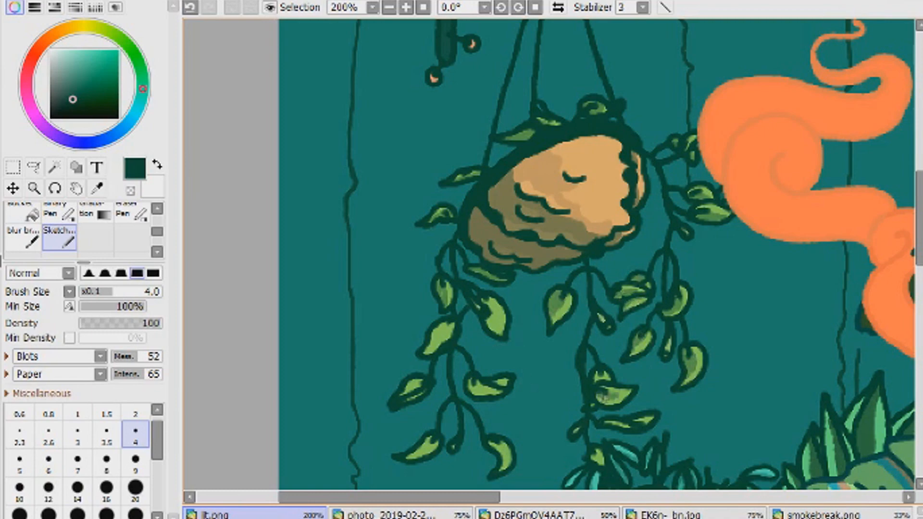
drag(477, 385, 469, 390)
- Shade the long striped leaves of the potted snake plant behind the character, beside the smoke trail
click(390, 7)
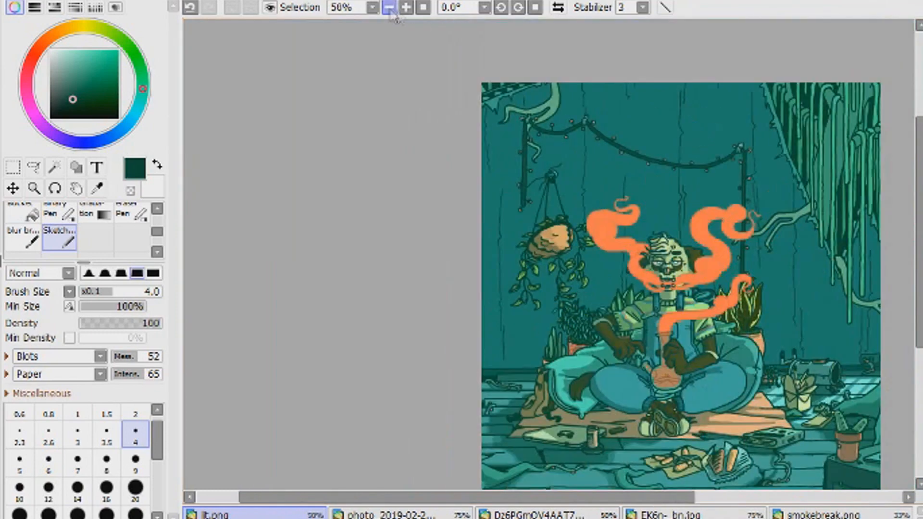
drag(626, 207, 493, 160)
click(405, 8)
drag(586, 220, 584, 239)
drag(650, 223, 603, 242)
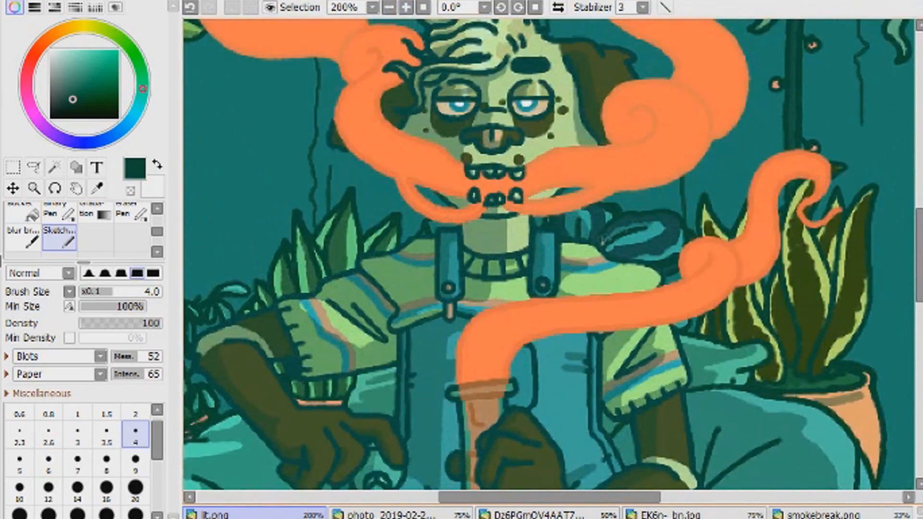
mouse_move(712, 331)
mouse_down()
mouse_move(731, 347)
mouse_move(745, 320)
mouse_move(776, 373)
mouse_up()
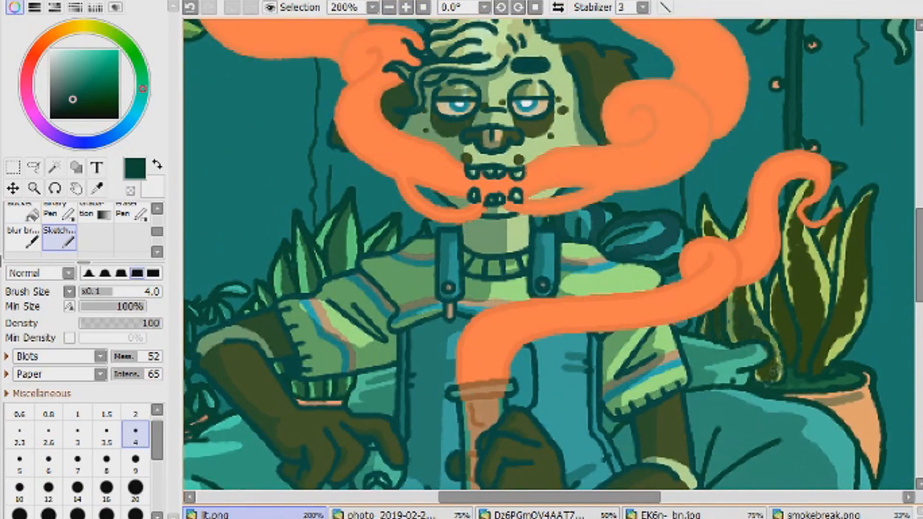
drag(786, 334, 789, 240)
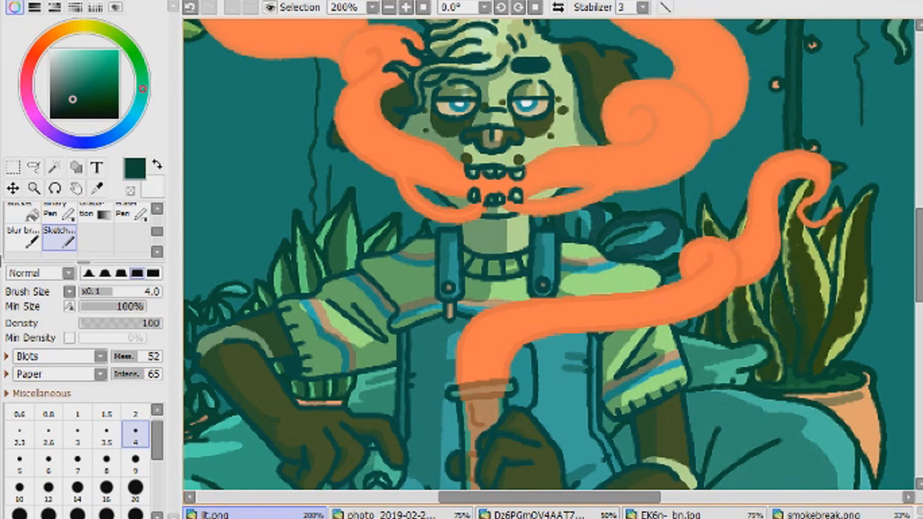
drag(793, 307, 804, 183)
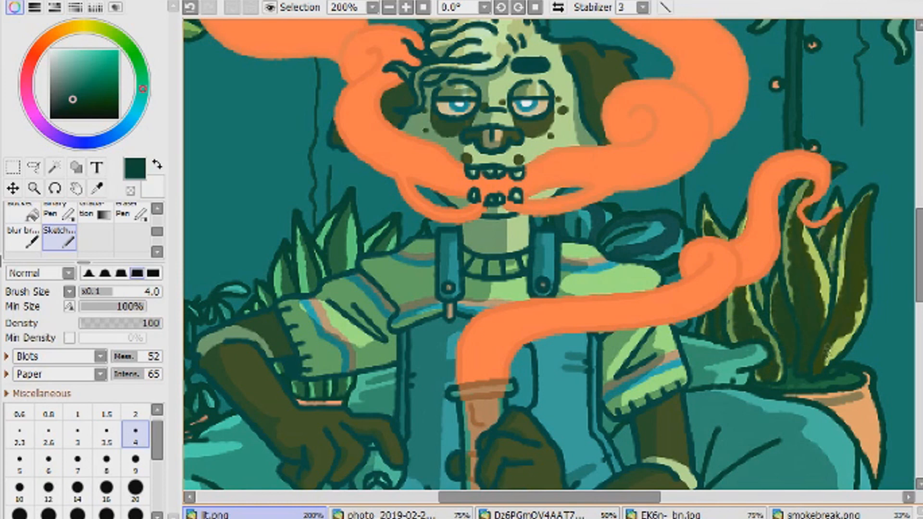
drag(849, 231, 842, 318)
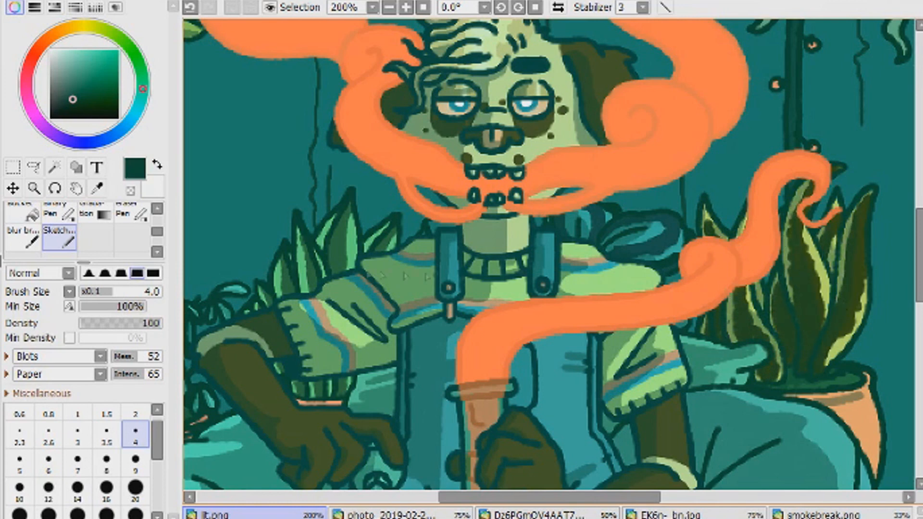
- Shade the pointed leaves behind the character's raised shoulder and the pot rim visible under the sleeve
drag(300, 230, 312, 296)
drag(277, 257, 287, 292)
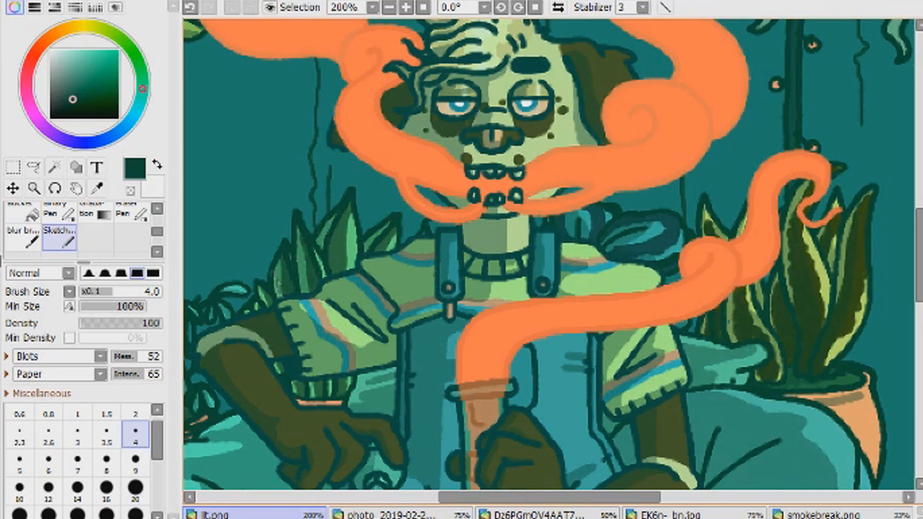
drag(308, 388, 342, 394)
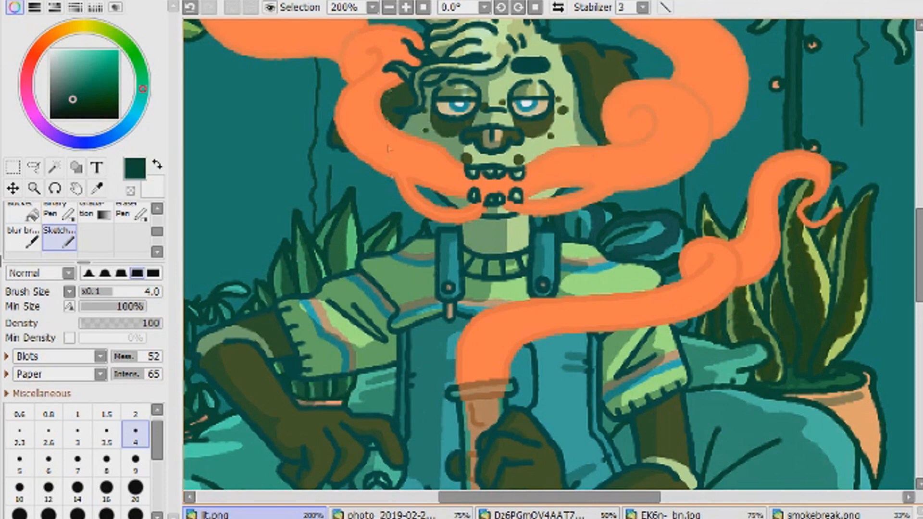
- Shade the lower edges of the curling green root above the string lights, undoing one stroke along the way
scroll(408, 259, down, 4)
drag(919, 333, 903, 308)
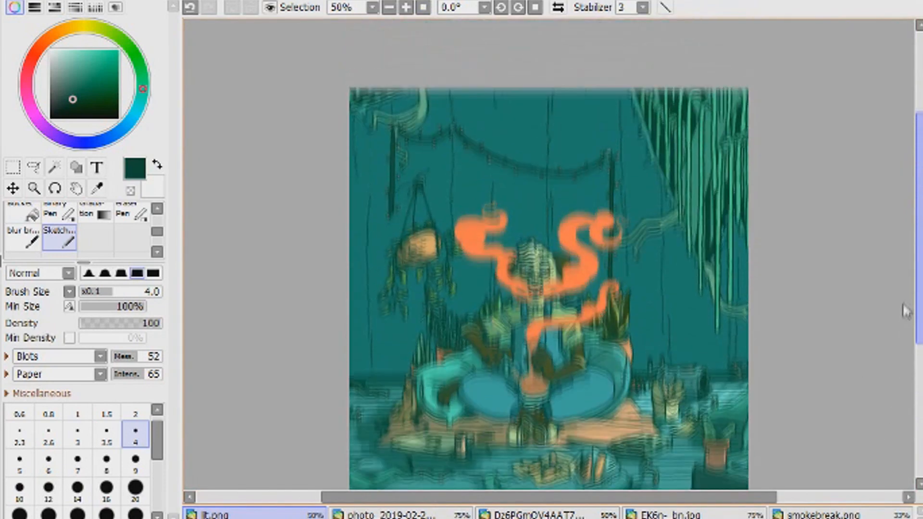
scroll(490, 332, up, 5)
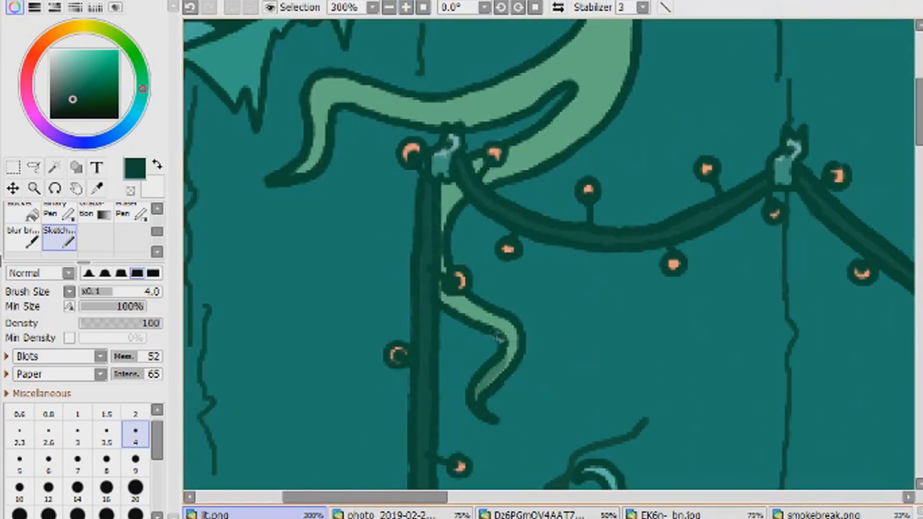
drag(491, 332, 457, 313)
mouse_move(445, 224)
mouse_down()
mouse_move(605, 119)
mouse_move(565, 90)
mouse_move(524, 99)
mouse_move(515, 117)
mouse_move(426, 127)
mouse_move(380, 114)
mouse_move(341, 161)
mouse_move(344, 109)
mouse_move(326, 110)
mouse_move(278, 173)
mouse_up()
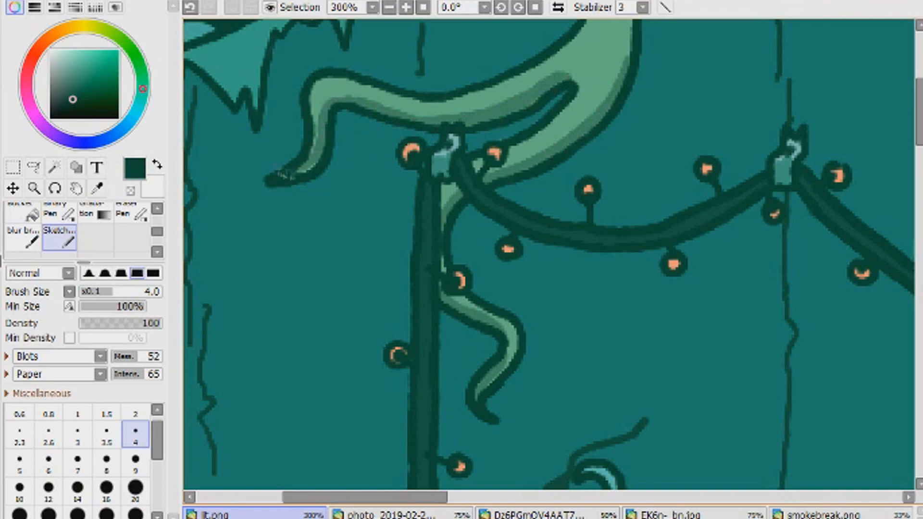
key(ctrl+z)
scroll(587, 230, up, 3)
drag(629, 178, 616, 40)
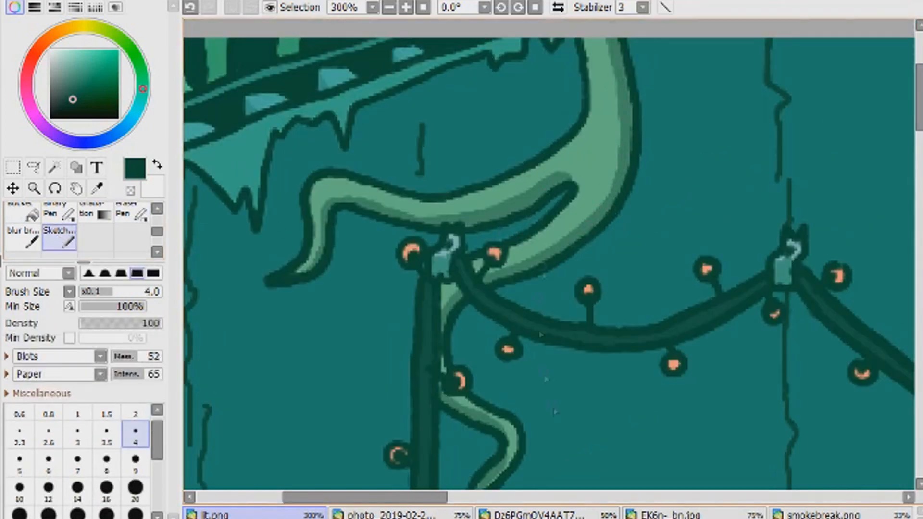
drag(370, 498, 421, 497)
key(e)
drag(920, 129, 920, 146)
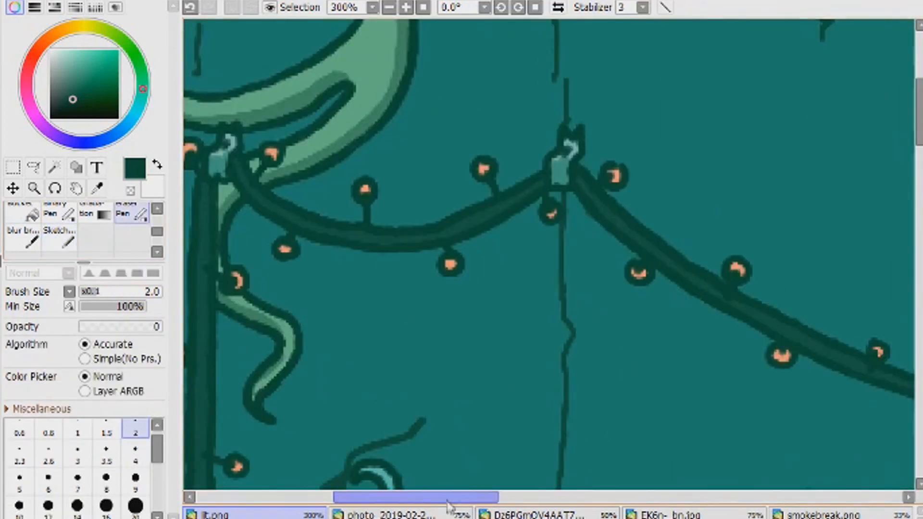
drag(450, 501, 740, 502)
drag(919, 113, 920, 200)
key(n)
key(e)
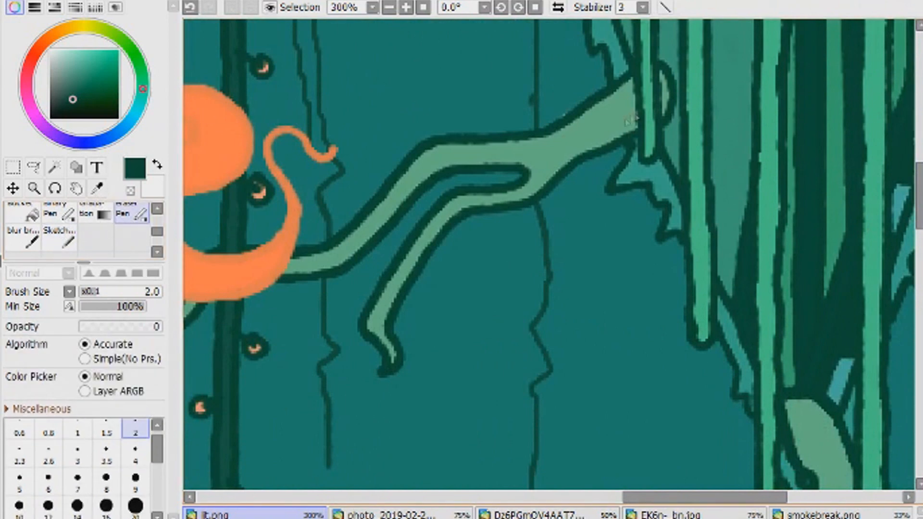
key(n)
mouse_move(628, 96)
mouse_down()
mouse_move(539, 159)
mouse_move(455, 164)
mouse_move(537, 178)
mouse_move(430, 243)
mouse_move(380, 332)
mouse_up()
key(e)
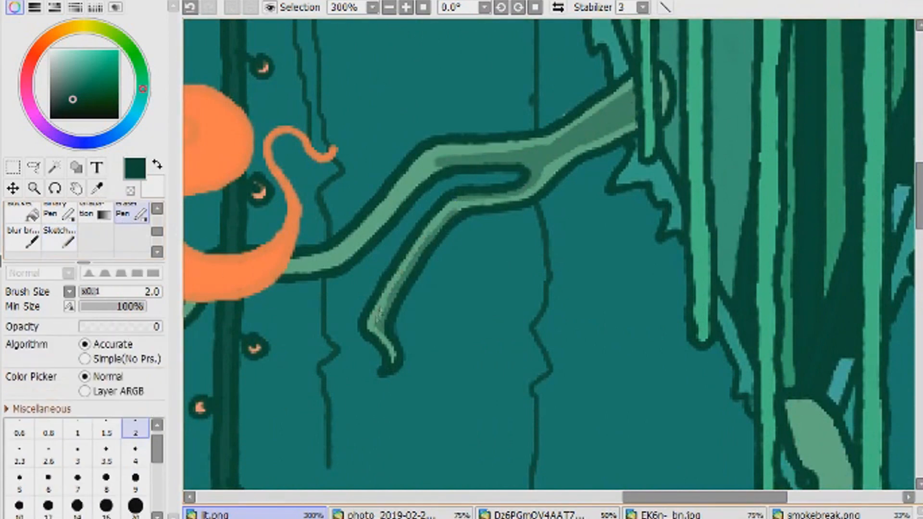
double_click(389, 8)
double_click(389, 7)
double_click(406, 8)
click(191, 7)
click(190, 8)
- Shade the lower edges of the forked branch reaching out of the vines, including its small tip behind the smoke
click(406, 8)
key(n)
mouse_move(610, 166)
mouse_down()
mouse_move(488, 230)
mouse_move(528, 200)
mouse_move(486, 192)
mouse_up()
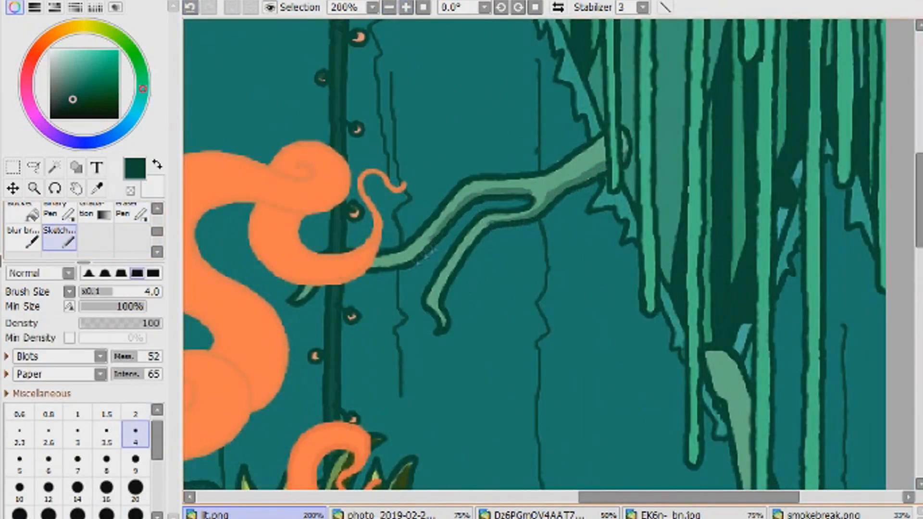
drag(426, 250, 374, 267)
drag(295, 301, 311, 289)
click(123, 215)
click(60, 238)
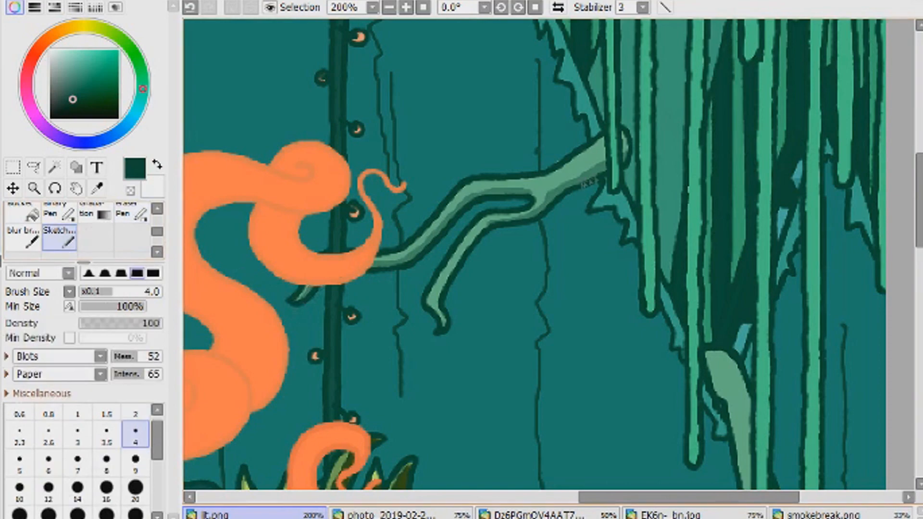
drag(610, 161, 476, 241)
click(129, 214)
click(62, 241)
key(e)
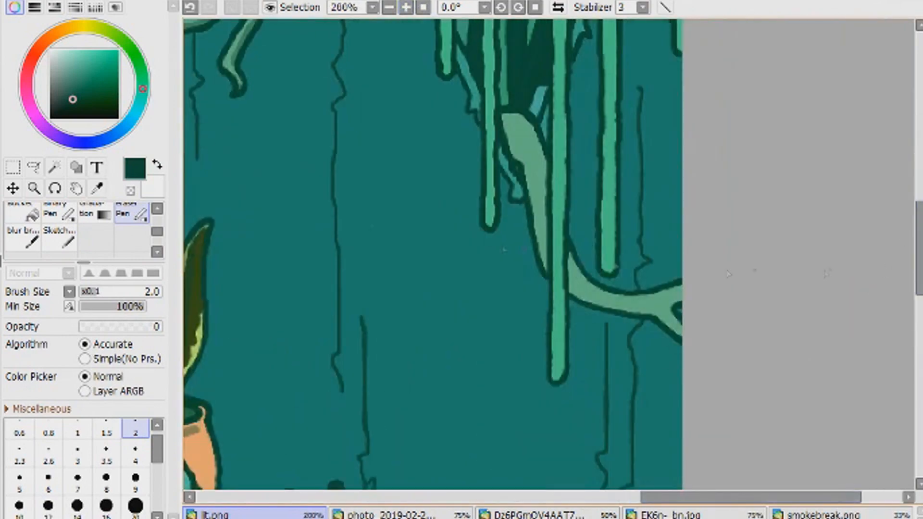
- Shade the lower curved branch that emerges beneath the hanging vines and runs toward the canvas edge
key(b)
mouse_move(505, 122)
mouse_down()
mouse_move(529, 166)
mouse_move(541, 226)
mouse_up()
drag(505, 139, 508, 145)
drag(536, 192, 546, 271)
mouse_move(567, 279)
mouse_down()
mouse_move(602, 302)
mouse_move(650, 315)
mouse_up()
click(423, 7)
- Shade the left sides of the three lowest hanging vines using brush size 5
drag(721, 207, 472, 212)
click(406, 7)
click(407, 7)
click(407, 8)
click(407, 8)
drag(436, 343, 439, 209)
key(ctrl+z)
click(19, 462)
drag(436, 344, 439, 70)
drag(488, 235, 490, 62)
drag(369, 190, 370, 34)
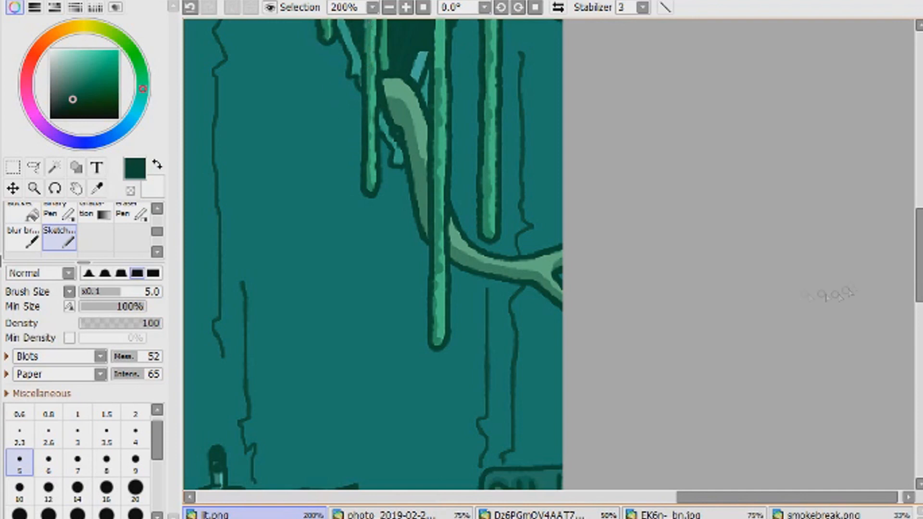
- Extend the shading upward along the outer hanging vines near the canvas edge, undoing the last stroke
scroll(486, 385, up, 5)
drag(487, 384, 488, 139)
drag(559, 375, 563, 50)
scroll(523, 279, up, 3)
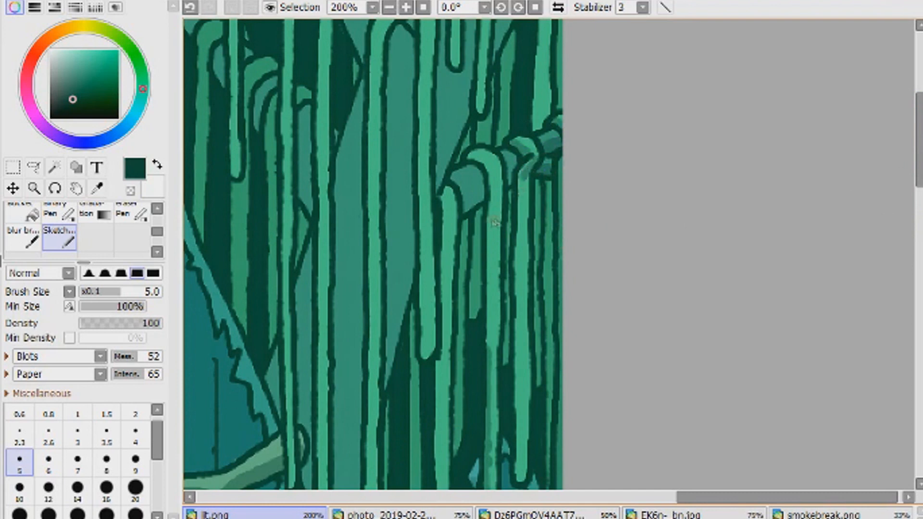
click(191, 7)
- Shade the vines draped over the horizontal branch, the branch itself and the gaps just below it
drag(532, 159, 520, 191)
mouse_move(518, 145)
mouse_down()
mouse_move(492, 264)
mouse_move(491, 344)
mouse_up()
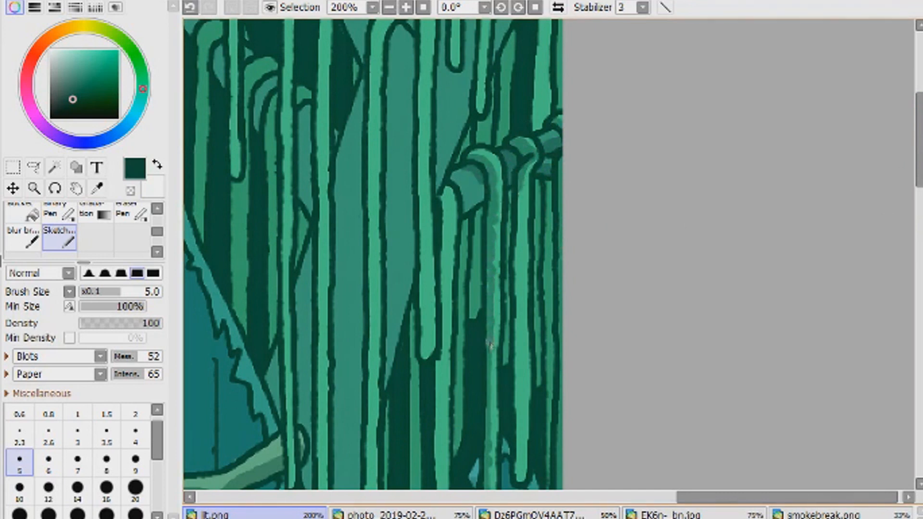
mouse_move(468, 204)
mouse_down()
mouse_move(472, 304)
mouse_move(458, 264)
mouse_move(465, 384)
mouse_move(457, 255)
mouse_up()
key(e)
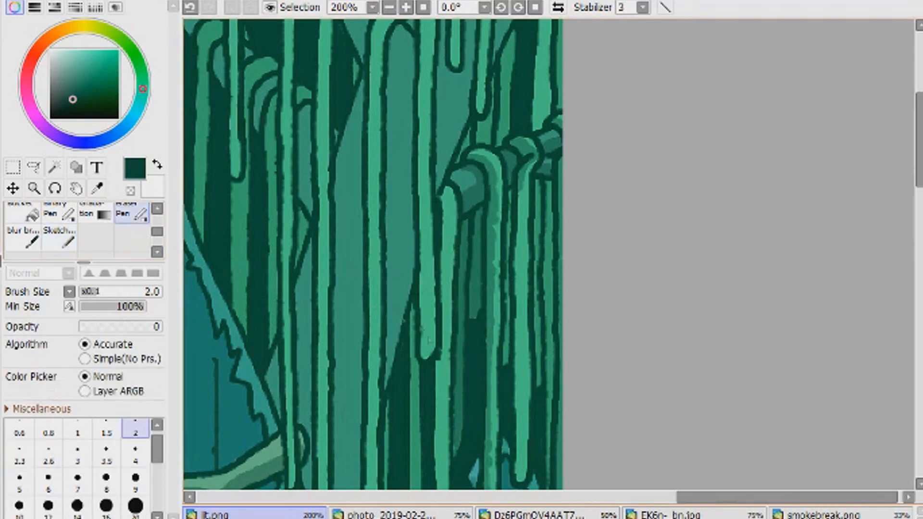
key(e)
- Shade the narrow vines hanging from the outer part of the horizontal branch and the one just above it
drag(520, 185, 518, 433)
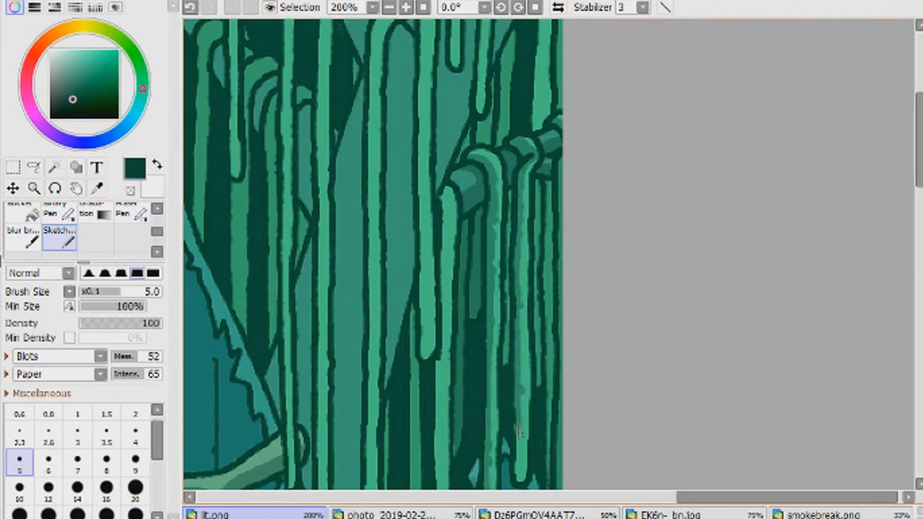
drag(543, 385, 550, 488)
mouse_move(549, 397)
mouse_down()
mouse_move(549, 182)
mouse_move(539, 339)
mouse_up()
drag(483, 137, 511, 31)
- Shade the vines above the horizontal branch up toward the top edge of the canvas
scroll(869, 212, up, 2)
mouse_move(539, 238)
mouse_down()
mouse_move(541, 60)
mouse_move(532, 117)
mouse_up()
drag(561, 214, 558, 59)
click(390, 8)
click(389, 7)
click(406, 7)
click(406, 7)
click(406, 7)
drag(480, 214, 487, 59)
drag(456, 169, 451, 97)
- Shade the long vines inward of the draped branch, using brush size 7 for the upper parts and 4 lower down
click(77, 461)
drag(423, 63, 426, 461)
mouse_move(387, 111)
mouse_down()
mouse_move(370, 236)
mouse_move(372, 488)
mouse_up()
scroll(356, 164, down, 5)
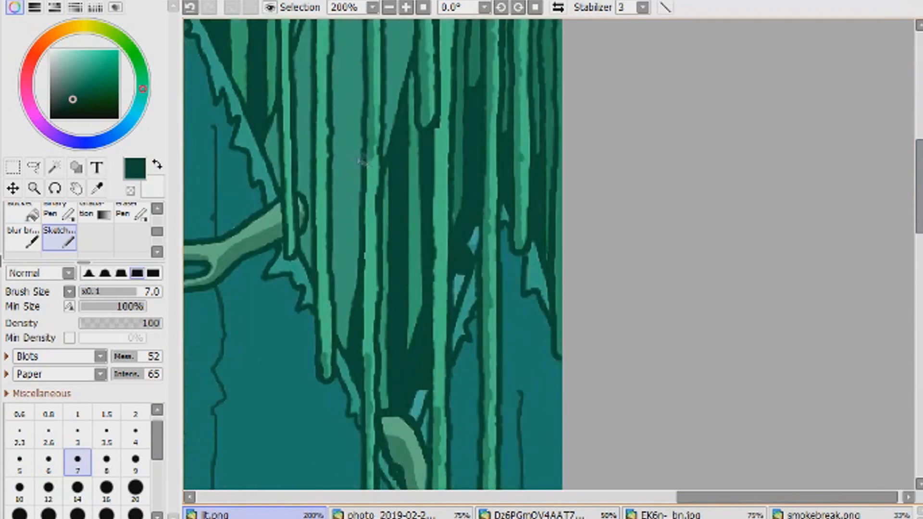
click(135, 432)
drag(370, 159, 365, 358)
drag(385, 397, 390, 168)
- Shade the neighbouring long vine and the darker strip beside it with brush size 6, from low down up to the draped branch
click(48, 461)
drag(433, 419, 437, 129)
drag(411, 342, 414, 69)
click(132, 213)
click(60, 238)
click(389, 8)
click(389, 8)
click(406, 7)
click(405, 8)
drag(920, 224, 919, 184)
drag(439, 323, 444, 180)
- Shade the tall vines and background shapes in the upper part of the vine curtain, undoing the last stroke
drag(693, 497, 639, 496)
drag(919, 144, 919, 106)
mouse_move(643, 153)
mouse_down()
mouse_move(642, 85)
mouse_move(676, 163)
mouse_up()
drag(610, 303, 615, 100)
mouse_move(582, 178)
mouse_down()
mouse_move(562, 92)
mouse_move(498, 140)
mouse_move(495, 489)
mouse_up()
double_click(391, 9)
click(406, 7)
click(406, 8)
click(406, 8)
key(ctrl+z)
click(390, 8)
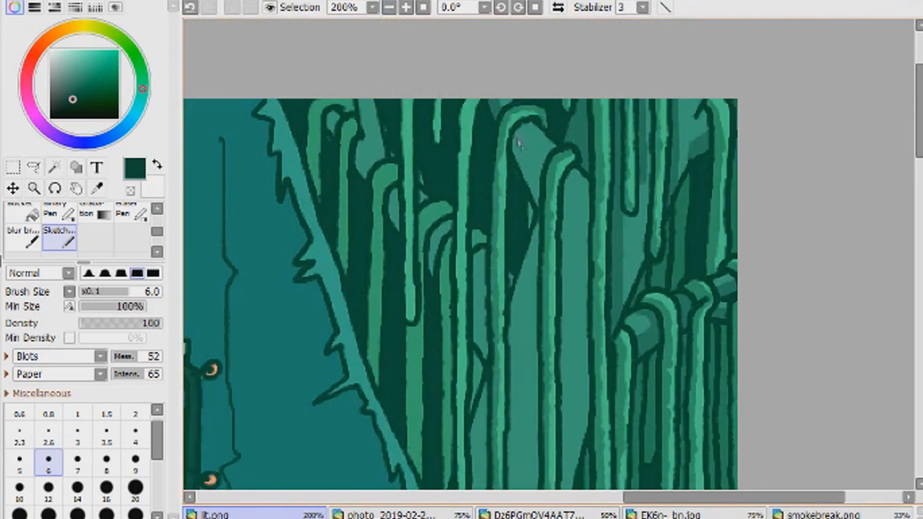
- Shade the background branch and the short vine pieces visible between the upper hanging vines
drag(519, 142, 528, 220)
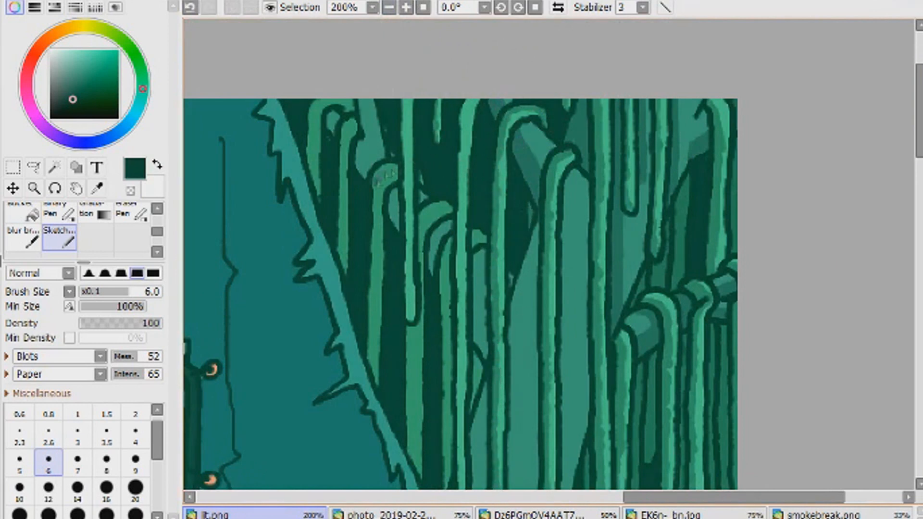
drag(472, 230, 481, 236)
drag(451, 240, 443, 355)
drag(472, 405, 479, 384)
- Shade the left sides of the looped and hanging vines near the curtain's jagged edge, reducing the brush to size 5
drag(315, 101, 309, 169)
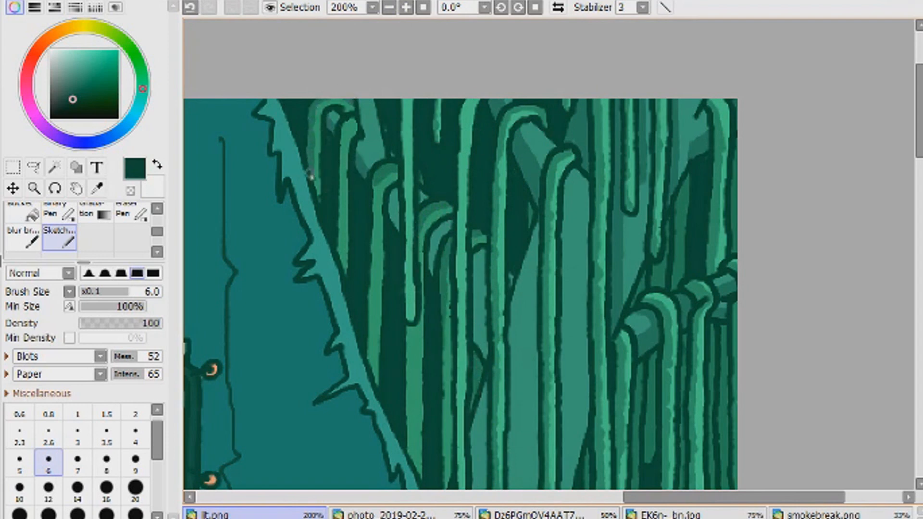
drag(347, 123, 340, 259)
key(bracketleft)
drag(378, 187, 370, 368)
drag(403, 100, 403, 325)
drag(469, 96, 462, 214)
drag(538, 122, 506, 140)
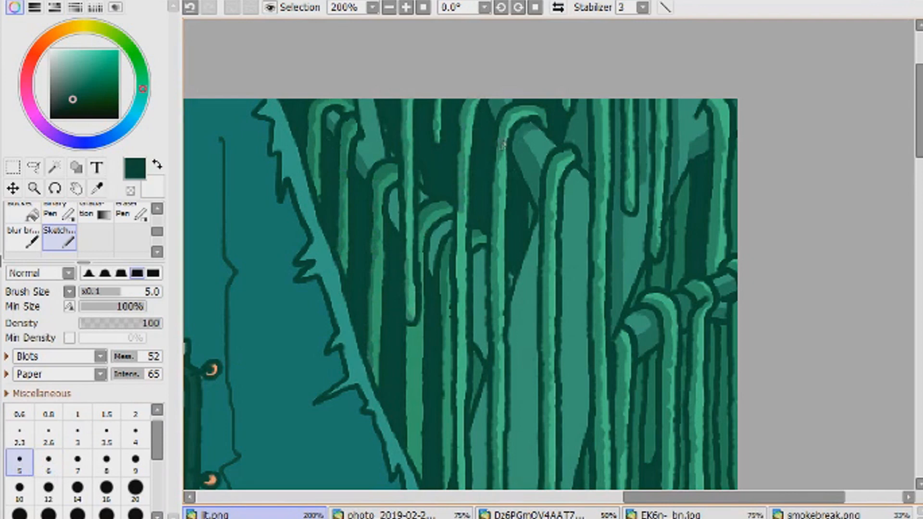
- Darken the pieces of background branch showing between the shaded vines near the jagged edge
drag(363, 145, 360, 96)
drag(433, 269, 444, 223)
mouse_move(476, 292)
mouse_down()
mouse_move(485, 345)
mouse_move(483, 261)
mouse_up()
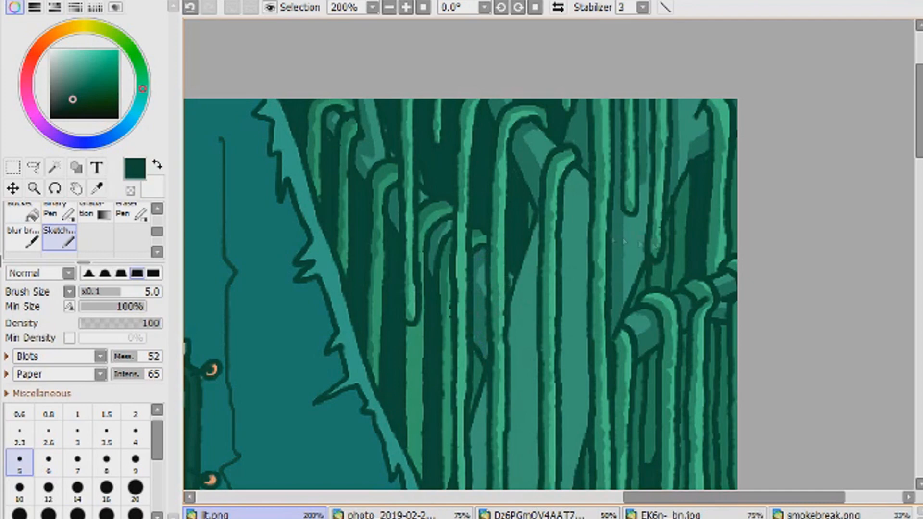
- Start shading the broad teal shape behind the vines with brush size 7, undoing the last stroke
drag(572, 225, 572, 490)
triple_click(390, 9)
triple_click(406, 8)
click(77, 463)
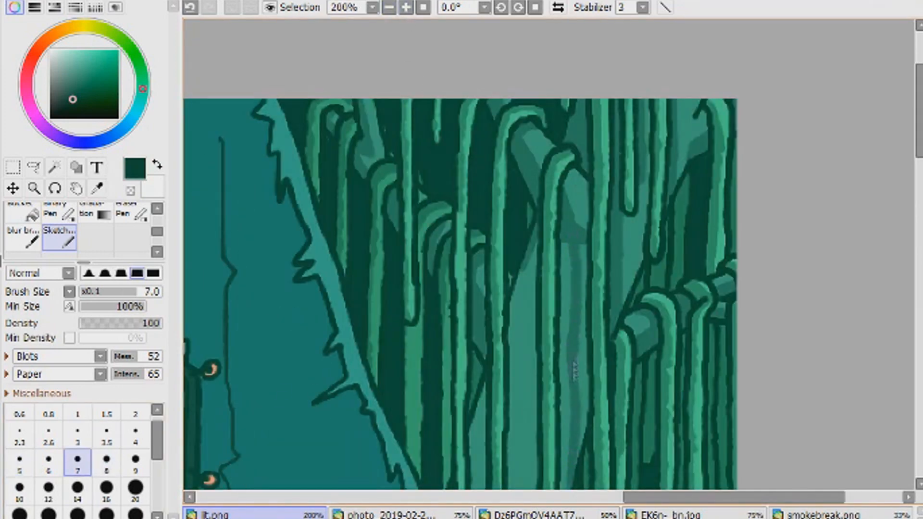
drag(921, 144, 920, 188)
key(ctrl+z)
key(])
- Shade along one side of the broad teal shape behind the vines and darken its opposite upper edge, redoing one stroke
drag(575, 24, 572, 299)
drag(523, 77, 514, 152)
key(ctrl+z)
drag(571, 26, 562, 63)
drag(533, 104, 513, 160)
drag(533, 34, 515, 130)
drag(523, 58, 513, 179)
key([)
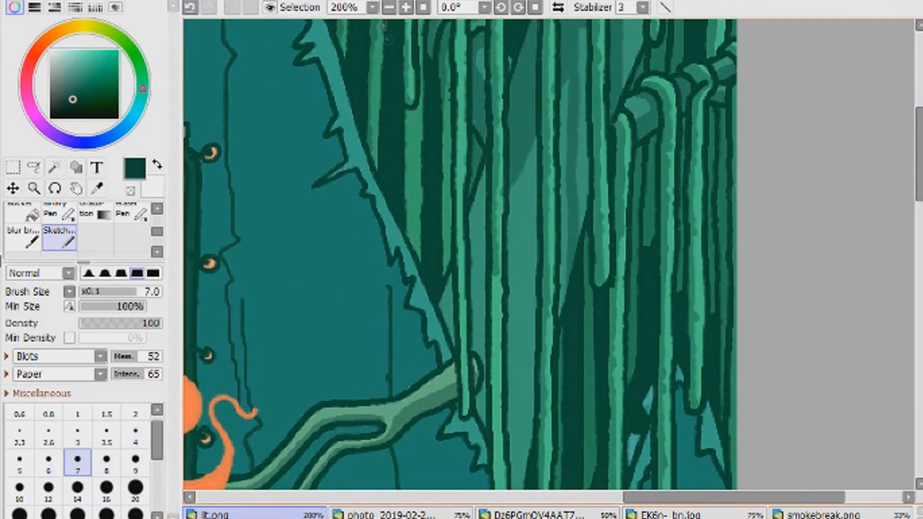
- Continue shading the broad teal shape behind the hanging vines and down towards the branch with brush size 5
scroll(561, 136, down, 3)
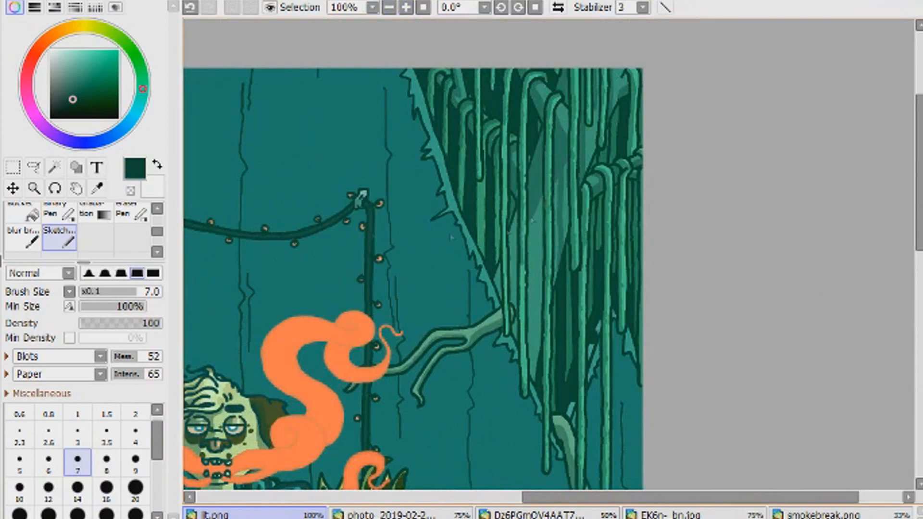
scroll(451, 237, up, 1)
key([)
key([)
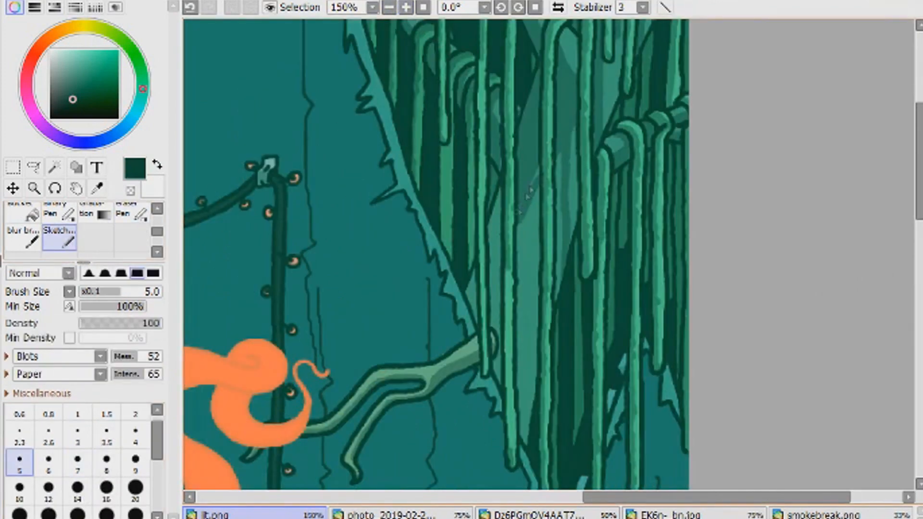
drag(497, 256, 492, 209)
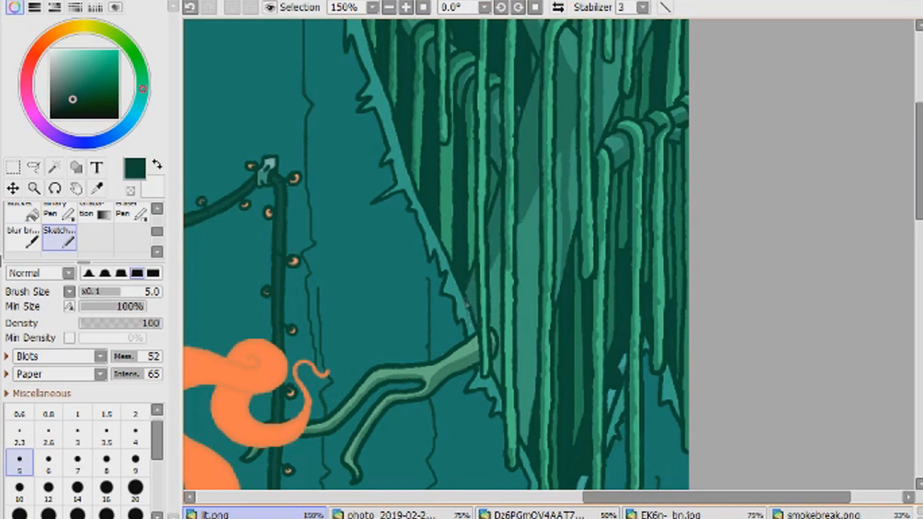
drag(500, 381, 498, 270)
drag(518, 306, 543, 234)
mouse_move(572, 160)
mouse_down()
mouse_move(533, 221)
mouse_move(523, 216)
mouse_up()
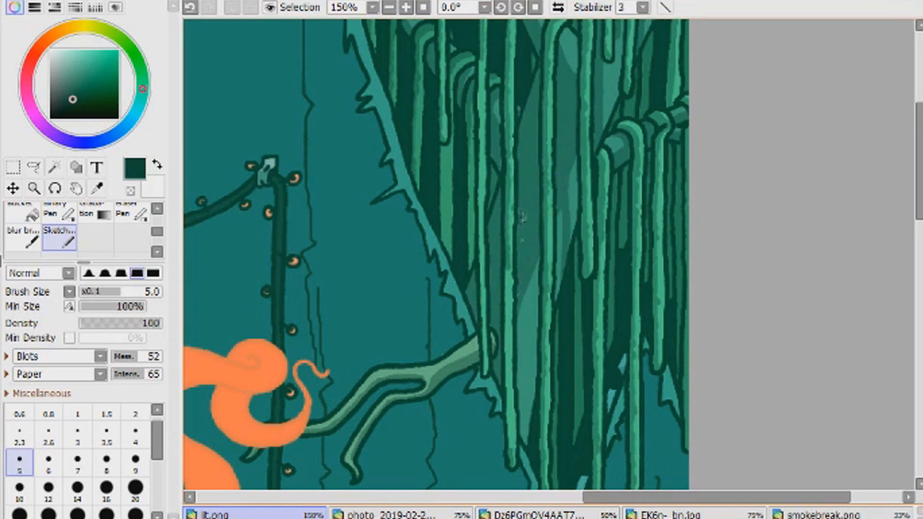
drag(508, 321, 500, 419)
drag(480, 87, 483, 330)
mouse_move(445, 166)
mouse_down()
mouse_move(447, 257)
mouse_move(470, 140)
mouse_up()
- Select the flat teal background wall with the Magic Wand, including the area below the hanging vines
click(423, 7)
drag(521, 499, 567, 499)
click(55, 169)
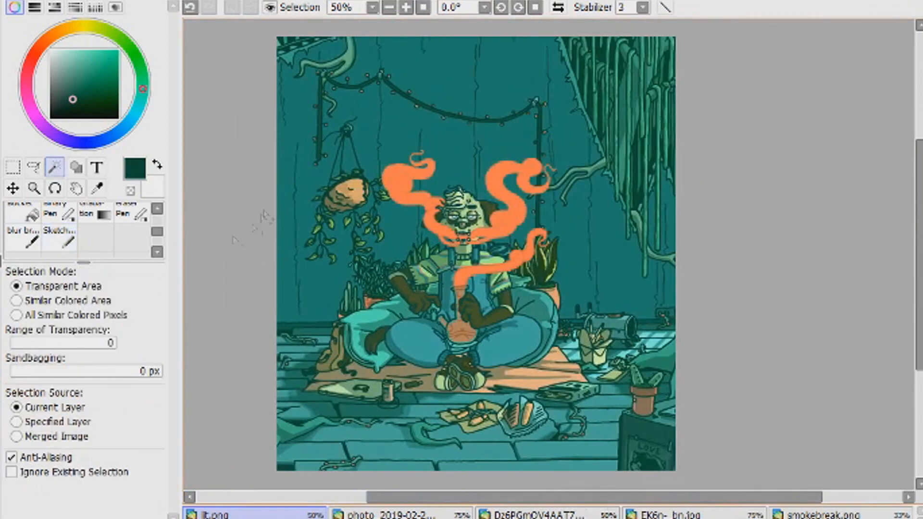
click(282, 197)
click(652, 225)
- Paint the wall gap beside the pale branch among the vines into the selection with the Selection Pen
drag(625, 498, 690, 498)
click(406, 7)
click(406, 8)
click(406, 7)
click(407, 8)
click(96, 212)
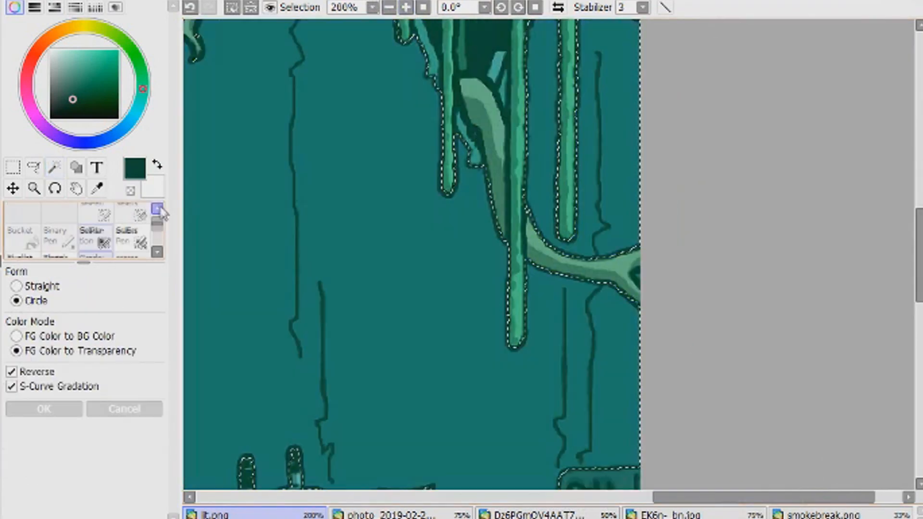
click(157, 209)
click(96, 238)
drag(504, 79, 504, 101)
- Paint the wall's crack lines and the hanging planter's cords into the selection, mainly with Selection Pen size 4
drag(920, 254, 919, 207)
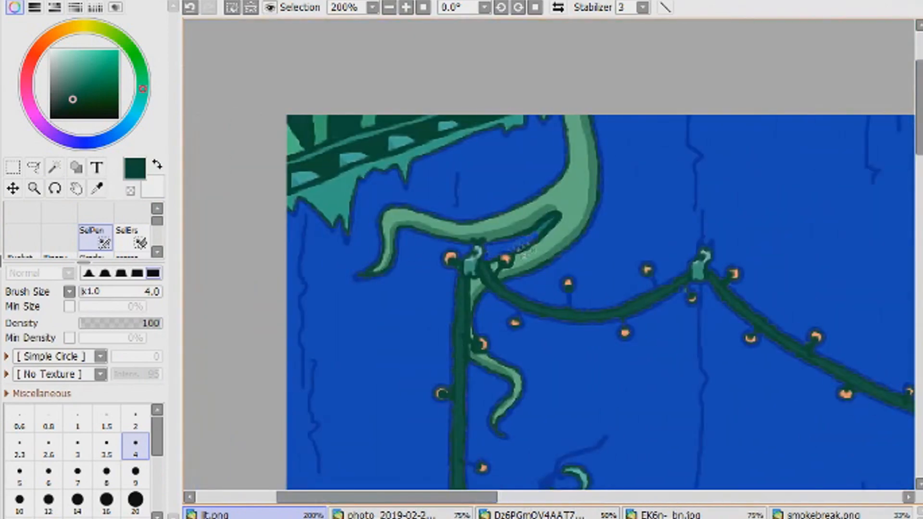
drag(919, 108, 920, 181)
mouse_move(498, 354)
mouse_down()
mouse_move(543, 289)
mouse_move(587, 294)
mouse_move(617, 279)
mouse_move(506, 289)
mouse_move(617, 214)
mouse_move(543, 157)
mouse_up()
click(136, 473)
drag(920, 178, 920, 219)
click(137, 445)
mouse_move(462, 421)
mouse_down()
mouse_move(452, 392)
mouse_move(454, 415)
mouse_up()
mouse_move(457, 299)
mouse_down()
mouse_move(476, 276)
mouse_move(455, 243)
mouse_move(481, 241)
mouse_up()
mouse_move(621, 289)
mouse_down()
mouse_move(608, 241)
mouse_move(659, 198)
mouse_move(673, 133)
mouse_move(697, 197)
mouse_move(669, 164)
mouse_move(670, 224)
mouse_move(659, 255)
mouse_move(635, 264)
mouse_move(665, 211)
mouse_move(693, 322)
mouse_up()
drag(920, 241, 919, 293)
drag(447, 497, 486, 497)
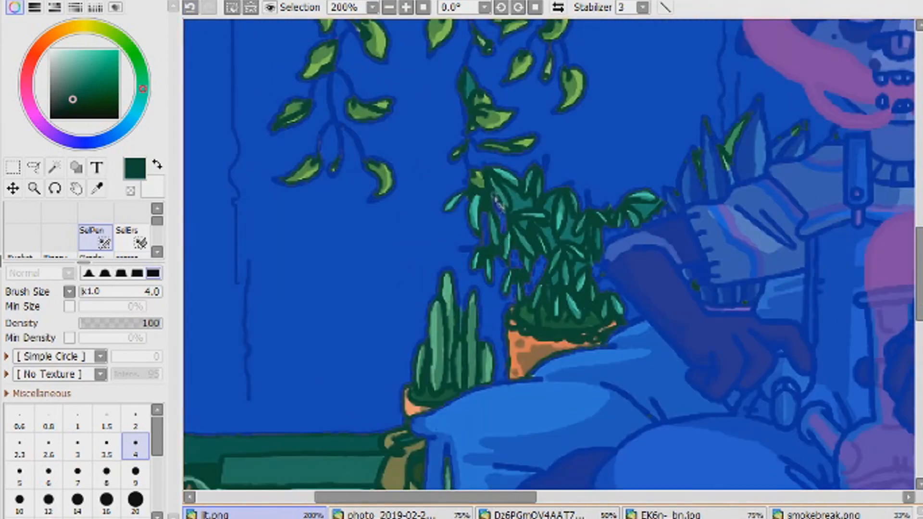
- Paint the wall gaps between the leaves of the bushy potted plant into the selection
drag(520, 221, 538, 234)
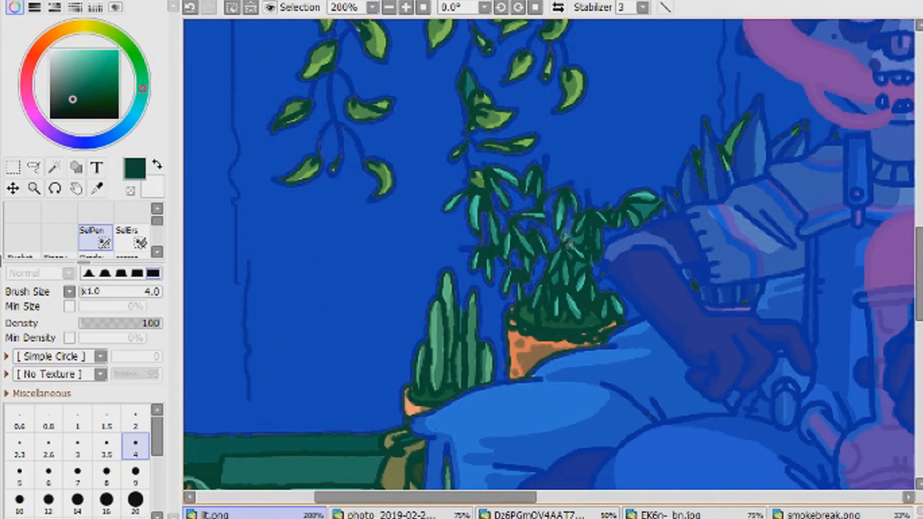
drag(596, 225, 594, 258)
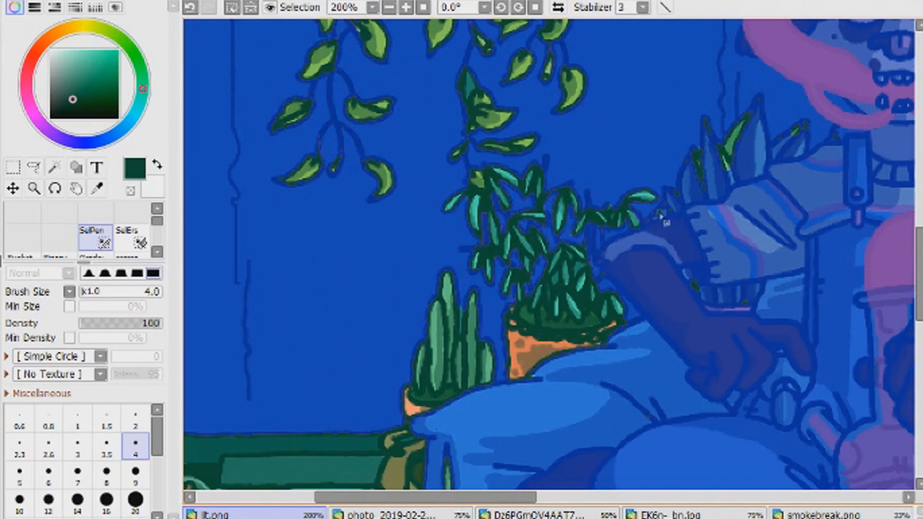
click(390, 8)
click(406, 8)
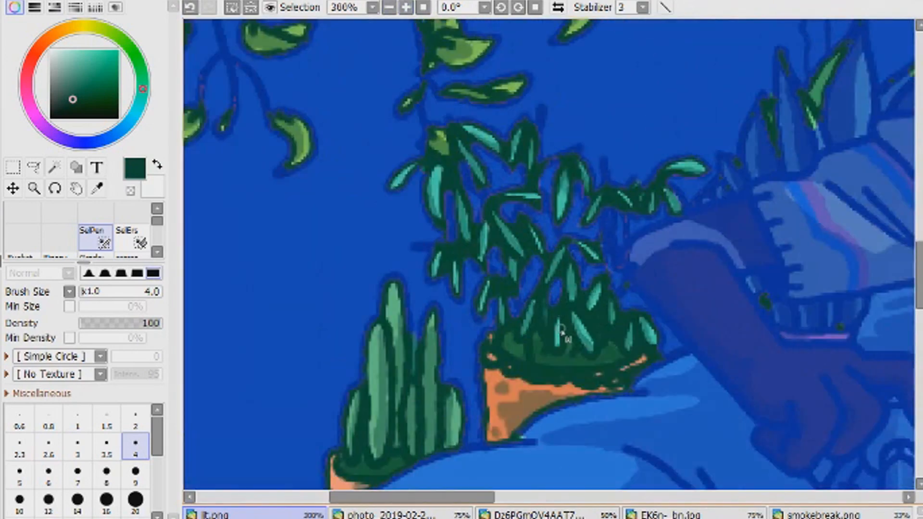
- Remove the spiky plant behind the character's shoulder from the selection with the Selection Eraser
click(514, 499)
click(135, 238)
mouse_move(375, 208)
mouse_down()
mouse_move(386, 176)
mouse_move(411, 162)
mouse_move(420, 103)
mouse_move(486, 156)
mouse_move(541, 123)
mouse_move(583, 77)
mouse_move(547, 100)
mouse_move(516, 37)
mouse_move(464, 126)
mouse_up()
click(96, 238)
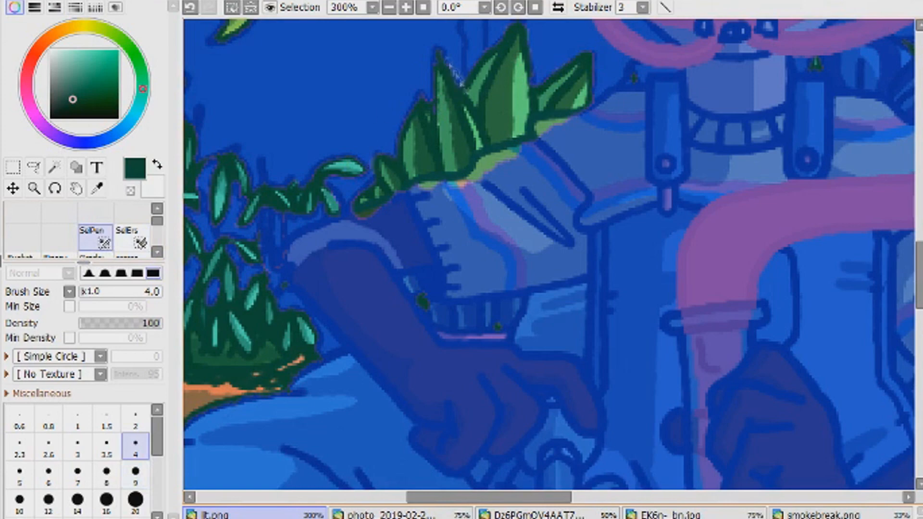
- Touch up the selection near the spiky plant's edge at the shoulder, undoing one eraser stroke and using size 4
click(389, 7)
click(389, 7)
click(406, 7)
click(132, 239)
drag(589, 139, 599, 129)
click(190, 8)
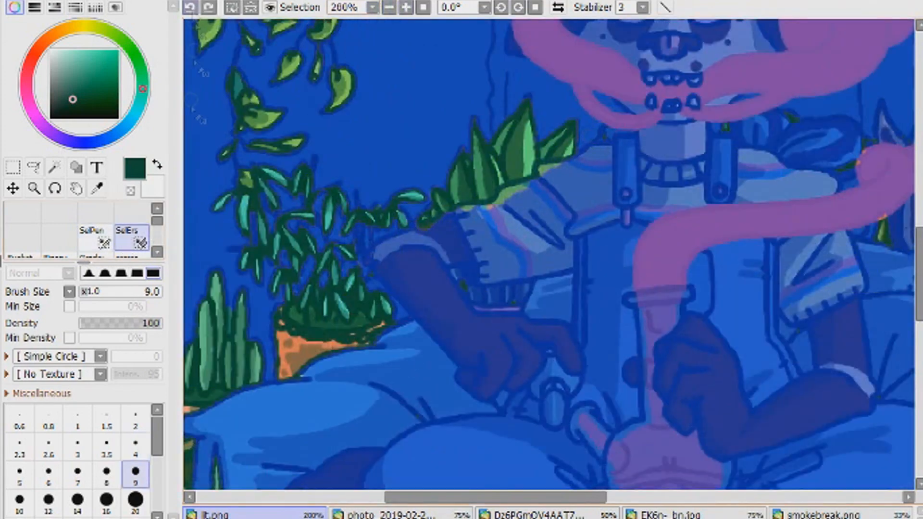
click(136, 447)
click(606, 140)
- Erase the selection from the seated character's face, torso and legs with Selection Eraser size 50
drag(510, 498, 647, 499)
click(135, 475)
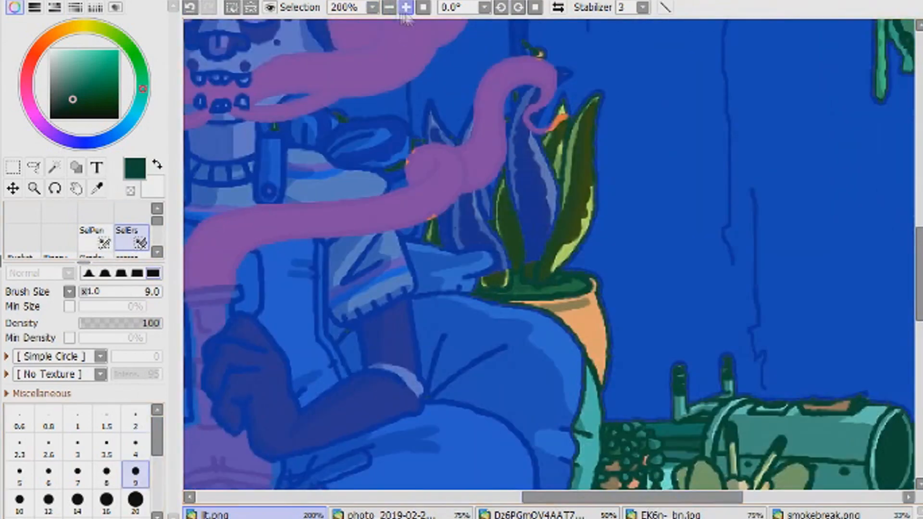
click(389, 7)
click(389, 8)
click(389, 7)
click(389, 7)
click(136, 518)
mouse_move(541, 361)
mouse_down()
mouse_move(479, 359)
mouse_move(377, 332)
mouse_move(446, 262)
mouse_move(490, 257)
mouse_move(532, 283)
mouse_move(488, 249)
mouse_up()
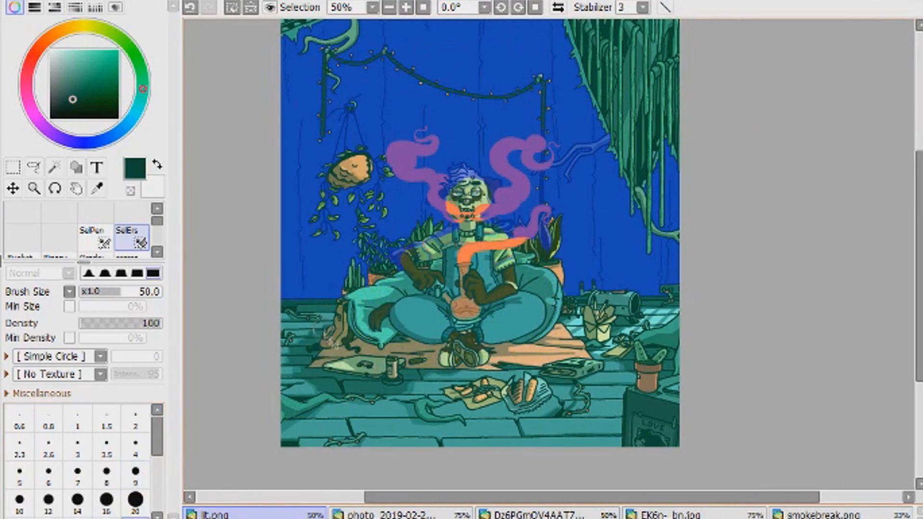
- Erase the selection from the lowest smoke wisp, the tall-leaved potted plant and the cushion behind the shoulder with size 9
click(406, 7)
click(406, 7)
click(406, 7)
click(406, 7)
click(138, 475)
mouse_move(422, 182)
mouse_down()
mouse_move(476, 161)
mouse_move(505, 178)
mouse_move(481, 103)
mouse_move(519, 89)
mouse_move(505, 173)
mouse_move(553, 192)
mouse_up()
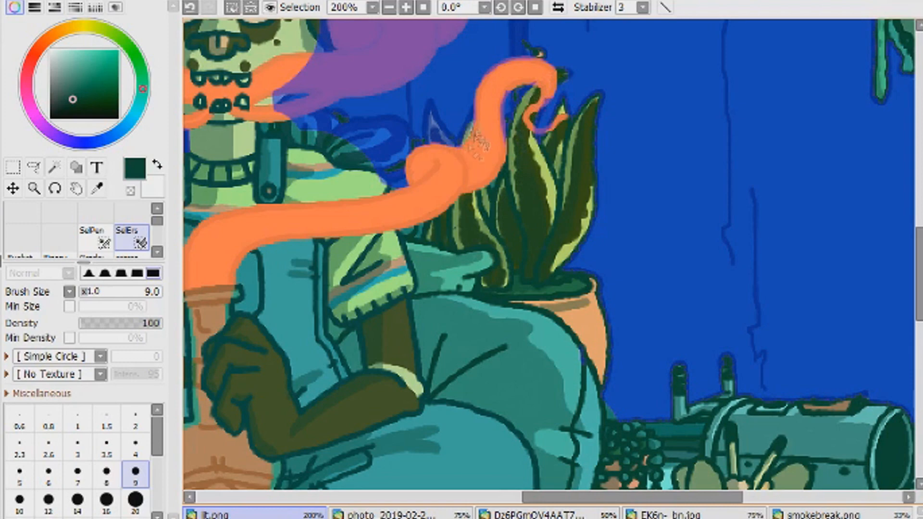
drag(417, 172, 384, 150)
mouse_move(327, 137)
mouse_down()
mouse_move(328, 111)
mouse_move(271, 103)
mouse_move(361, 86)
mouse_up()
- Erase the selection from the shirt sleeve and bent arm beside the bushy potted plant
drag(578, 498, 481, 497)
mouse_move(431, 208)
mouse_down()
mouse_move(451, 174)
mouse_move(486, 160)
mouse_up()
drag(495, 128, 451, 81)
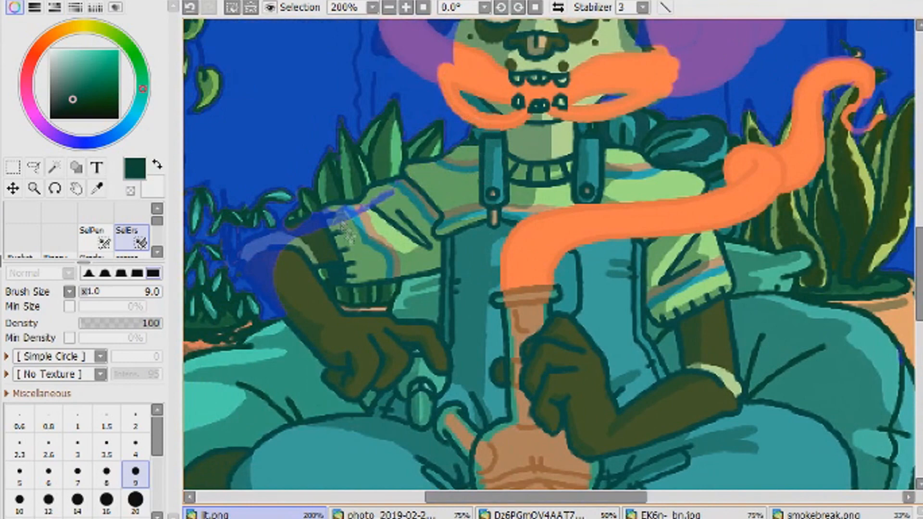
drag(345, 232, 261, 260)
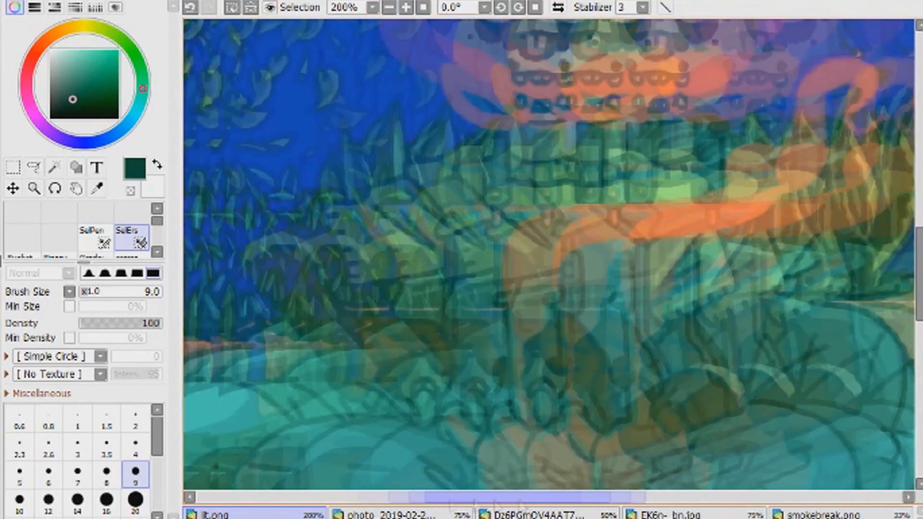
- Erase the selection from the character's head and the smoke flowing around the face into the larger plume
mouse_move(524, 313)
mouse_down()
mouse_move(481, 279)
mouse_move(473, 231)
mouse_move(519, 226)
mouse_up()
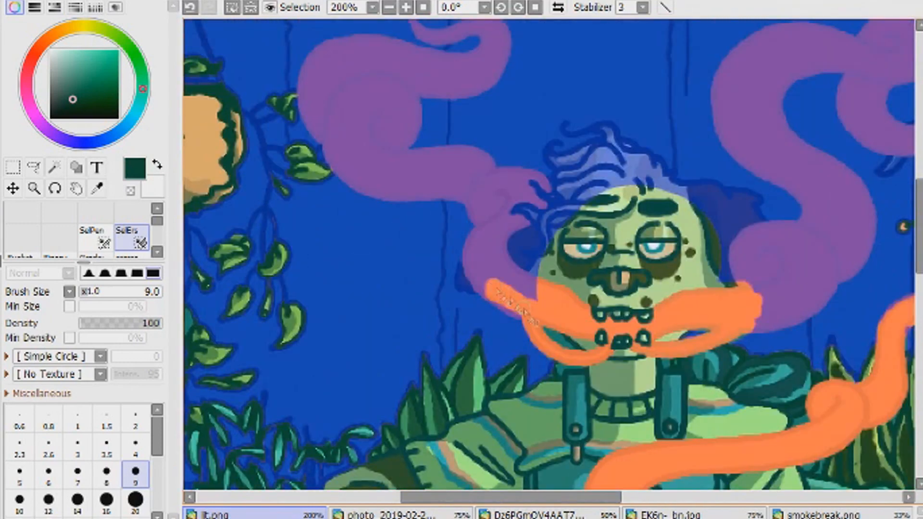
mouse_move(513, 281)
mouse_down()
mouse_move(543, 197)
mouse_move(501, 219)
mouse_up()
mouse_move(568, 202)
mouse_down()
mouse_move(570, 167)
mouse_move(606, 152)
mouse_move(560, 164)
mouse_move(618, 150)
mouse_move(632, 171)
mouse_move(649, 169)
mouse_move(663, 203)
mouse_move(728, 203)
mouse_up()
drag(772, 248, 738, 279)
drag(510, 497, 583, 497)
mouse_move(517, 332)
mouse_down()
mouse_move(556, 320)
mouse_move(601, 267)
mouse_move(548, 235)
mouse_move(563, 236)
mouse_move(574, 222)
mouse_move(543, 171)
mouse_move(532, 176)
mouse_move(498, 147)
mouse_move(486, 101)
mouse_move(506, 49)
mouse_move(618, 50)
mouse_move(640, 80)
mouse_move(539, 103)
mouse_move(553, 144)
mouse_move(546, 159)
mouse_move(502, 115)
mouse_move(524, 120)
mouse_move(567, 58)
mouse_move(539, 140)
mouse_move(605, 211)
mouse_move(611, 265)
mouse_move(623, 265)
mouse_move(632, 229)
mouse_move(623, 200)
mouse_move(597, 176)
mouse_move(615, 243)
mouse_up()
- Touch up the selection beside the character's ear and erase it from the upper curl of the larger smoke plume
click(96, 238)
drag(501, 165, 529, 191)
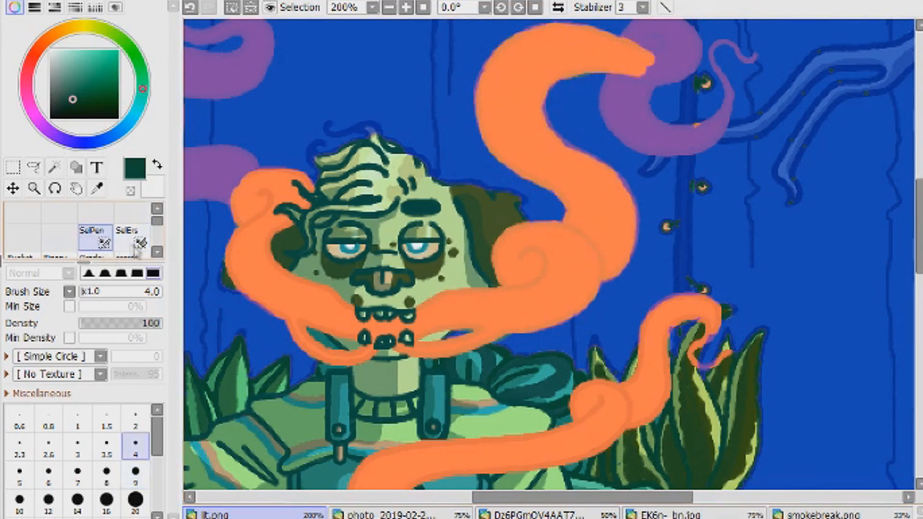
click(134, 241)
drag(920, 223, 920, 196)
mouse_move(646, 195)
mouse_down()
mouse_move(690, 211)
mouse_move(631, 189)
mouse_move(636, 264)
mouse_move(660, 301)
mouse_move(656, 264)
mouse_move(719, 264)
mouse_move(759, 198)
mouse_up()
- Restore the selection around the thin wisp ending the larger smoke plume with Selection Pen size 4
click(96, 238)
drag(524, 498, 586, 497)
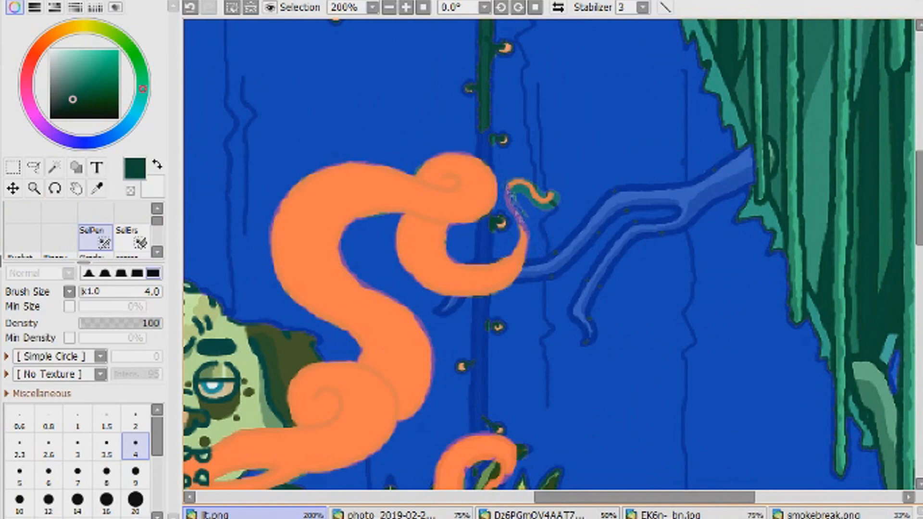
drag(577, 498, 535, 497)
click(133, 238)
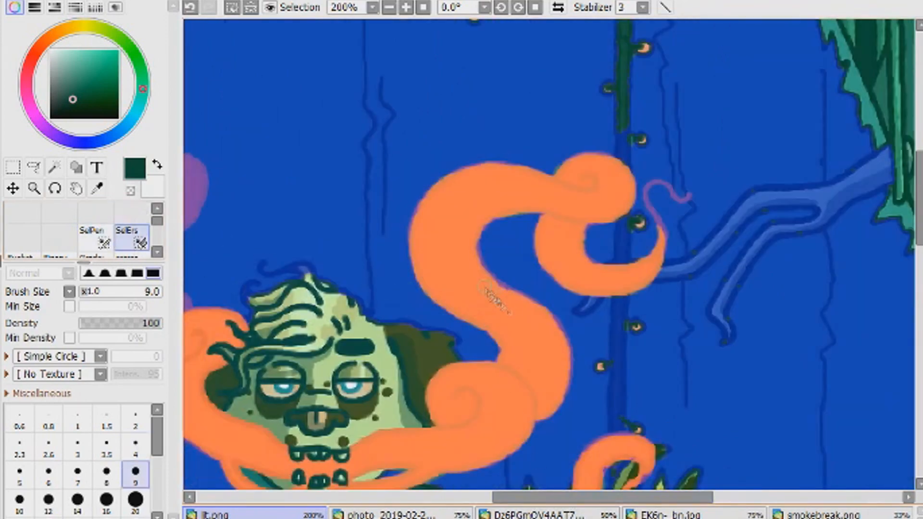
click(97, 238)
- Erase the selection from the smoke plume beside the hanging planter, including its curled end, with size 9
click(389, 8)
click(389, 7)
click(406, 8)
drag(601, 498, 513, 498)
click(132, 238)
mouse_move(495, 303)
mouse_down()
mouse_move(412, 293)
mouse_move(436, 246)
mouse_move(501, 301)
mouse_move(397, 300)
mouse_up()
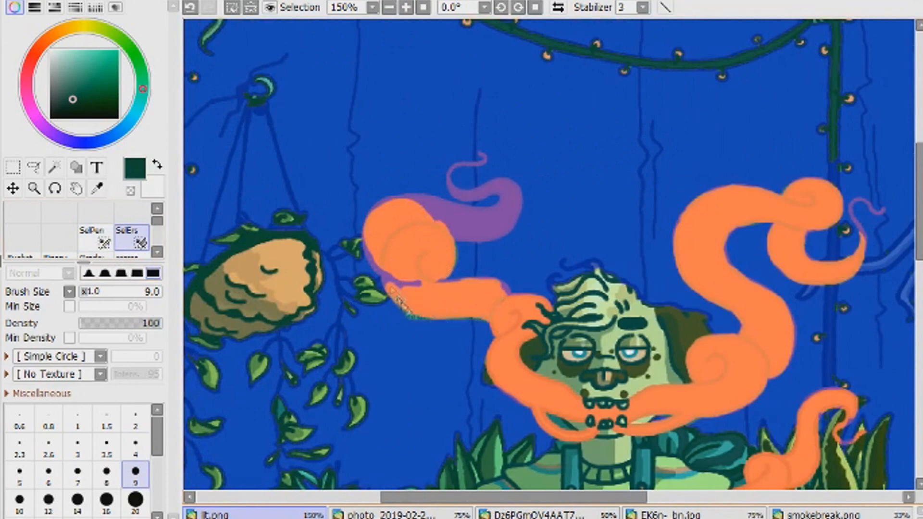
mouse_move(399, 260)
mouse_down()
mouse_move(476, 202)
mouse_move(461, 173)
mouse_move(512, 226)
mouse_up()
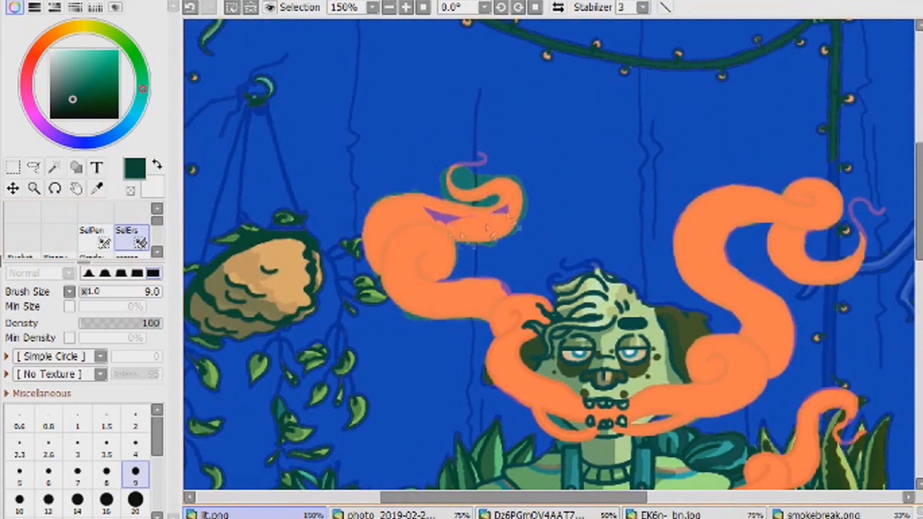
- Paint the selection back around the thin curl of the plume near the planter, erasing leftovers inside the smoke
click(406, 7)
click(406, 7)
click(96, 238)
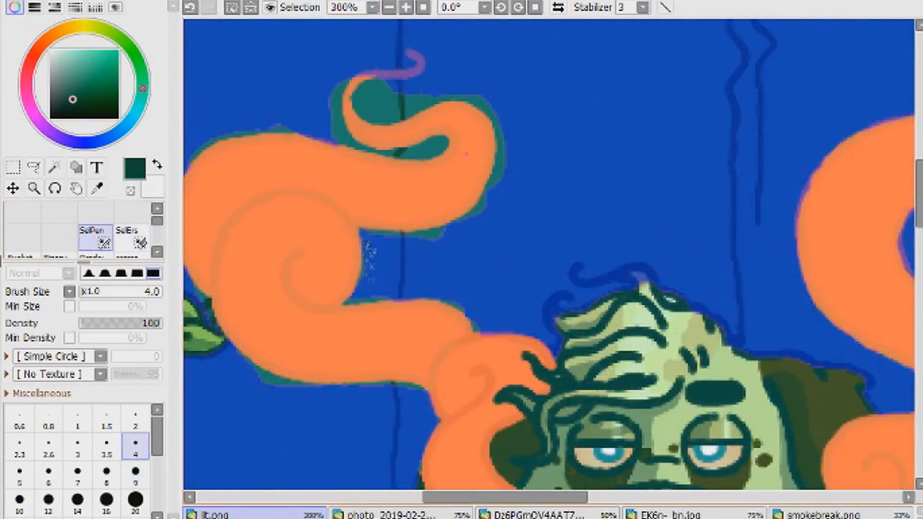
mouse_move(384, 126)
mouse_down()
mouse_move(423, 154)
mouse_move(356, 154)
mouse_move(347, 84)
mouse_move(362, 76)
mouse_move(367, 153)
mouse_up()
click(132, 238)
click(96, 238)
click(132, 238)
drag(435, 166, 328, 158)
- Clean up the selection along the upper and lower outlines of the smoke plume near the planter
click(96, 238)
drag(262, 129, 306, 130)
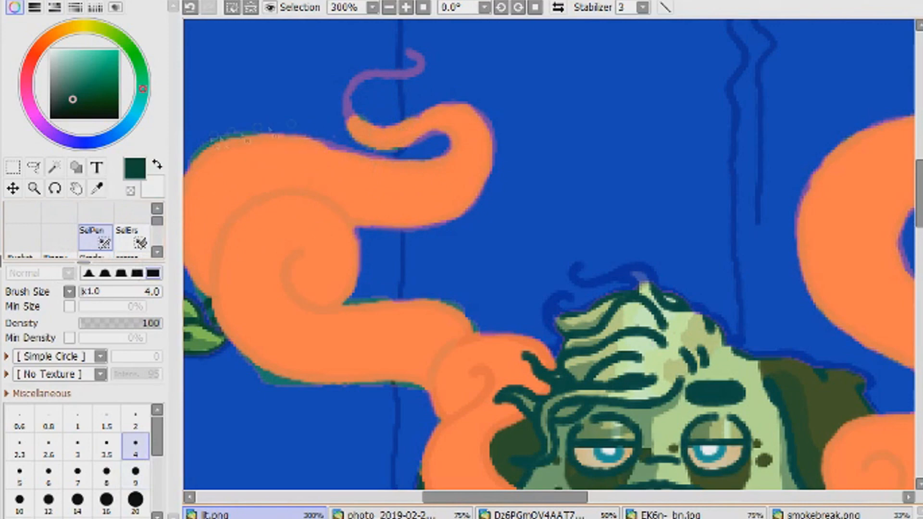
drag(442, 497, 401, 498)
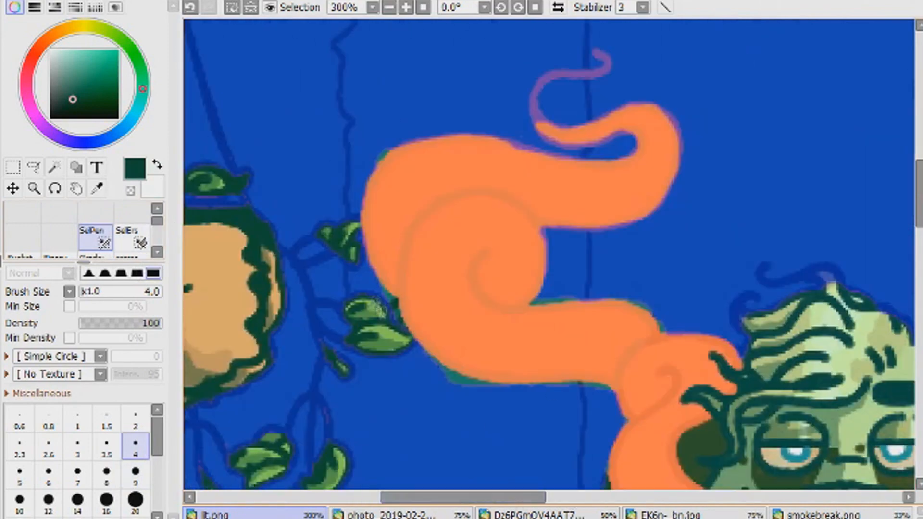
drag(580, 298, 532, 302)
drag(472, 497, 511, 498)
click(131, 238)
drag(372, 154, 333, 141)
click(96, 238)
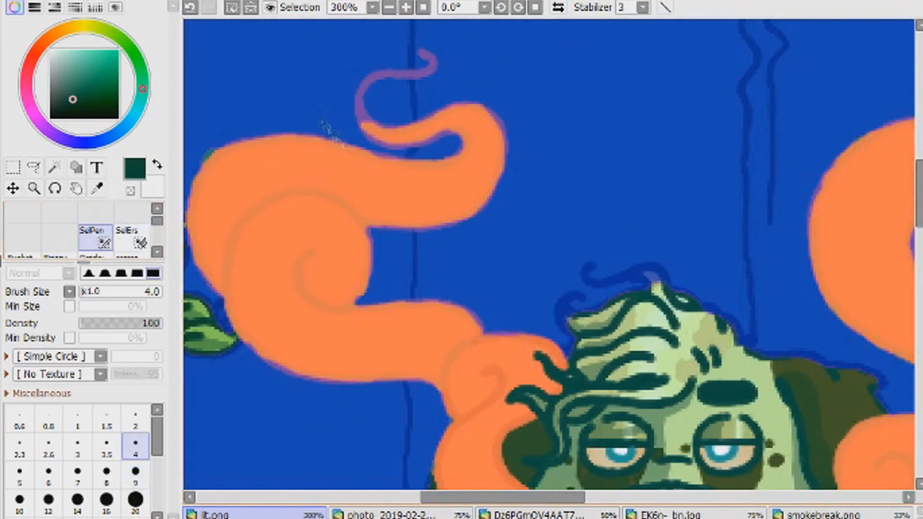
click(389, 7)
click(407, 7)
click(406, 7)
click(389, 7)
click(389, 8)
click(389, 8)
click(389, 7)
click(389, 7)
click(406, 7)
click(406, 7)
click(406, 7)
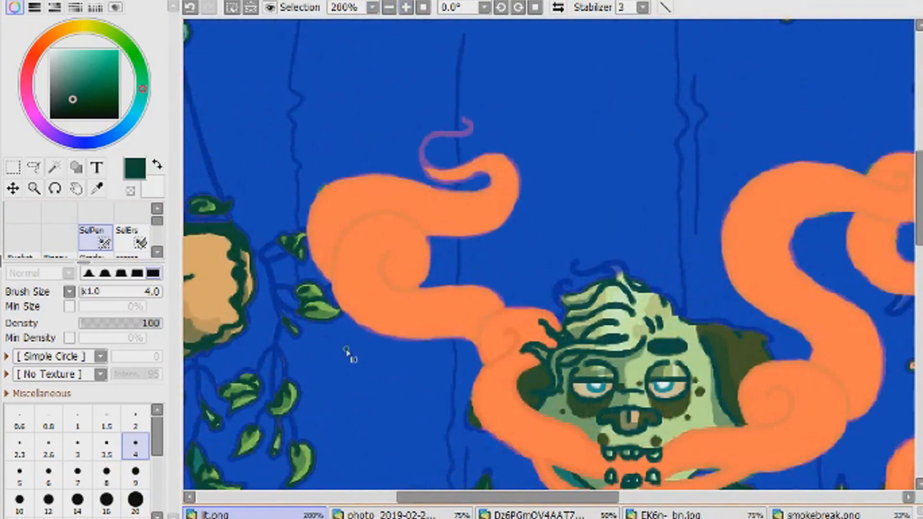
click(423, 7)
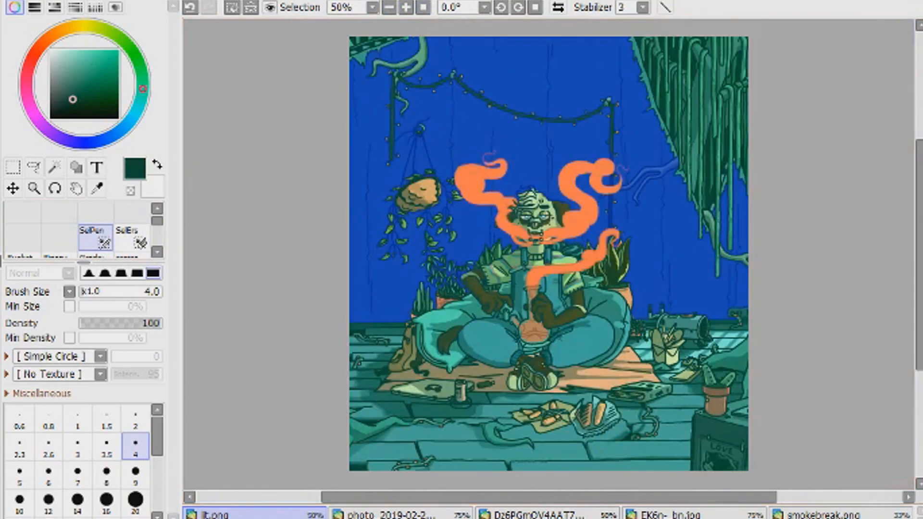
- Erase the selection from the hanging light cable and the forked branch with size 4, touching up their edges
click(406, 7)
click(407, 7)
click(132, 238)
drag(549, 497, 608, 498)
click(406, 7)
click(406, 7)
click(136, 447)
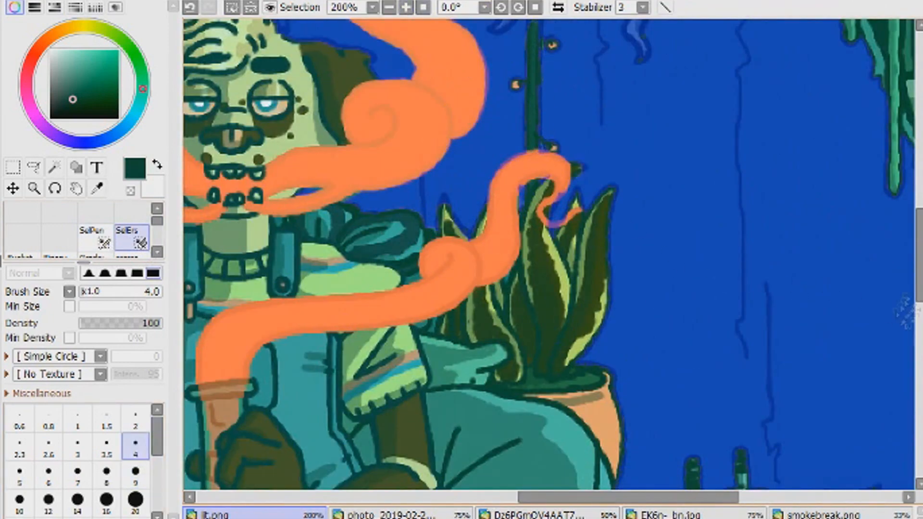
scroll(594, 279, up, 5)
mouse_move(607, 272)
mouse_down()
mouse_move(668, 208)
mouse_move(739, 205)
mouse_move(806, 170)
mouse_up()
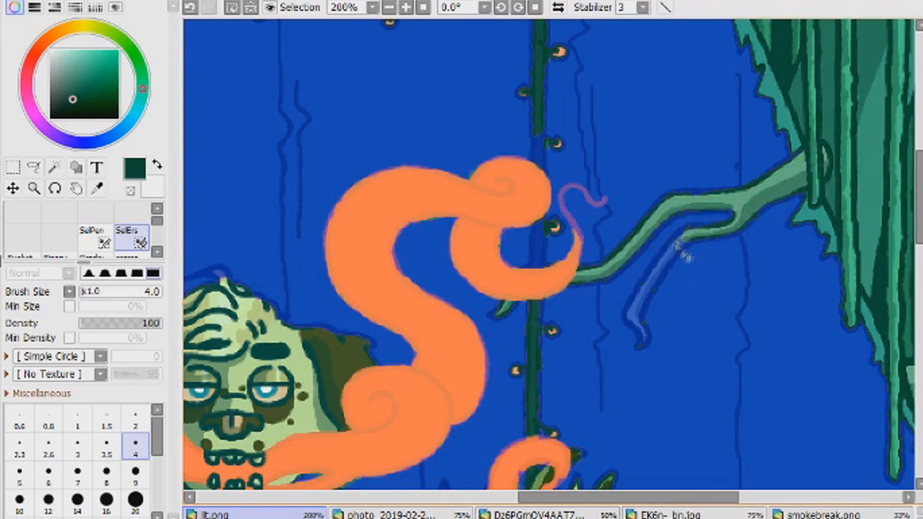
click(96, 237)
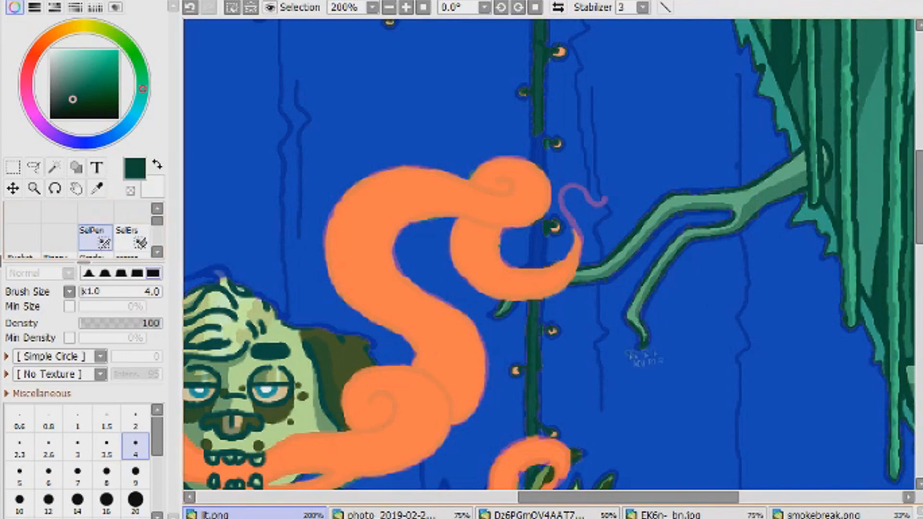
click(129, 240)
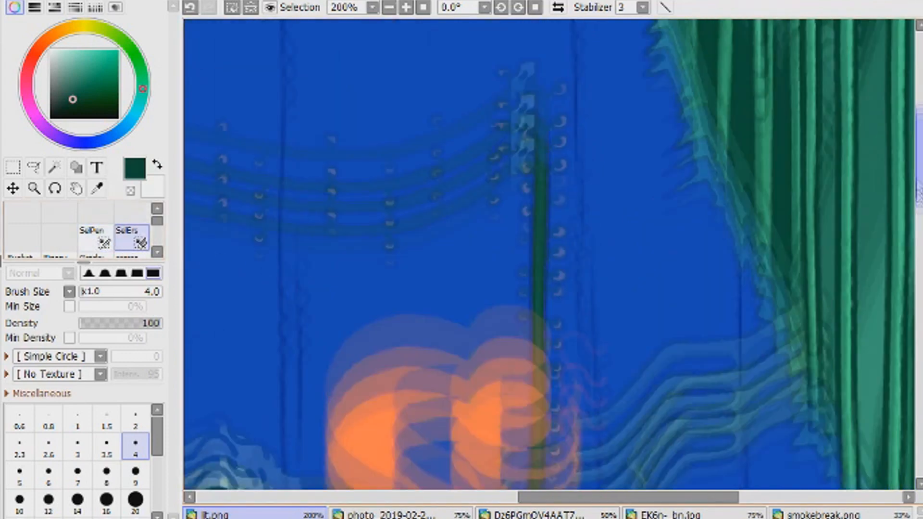
scroll(587, 497, up, 5)
click(96, 238)
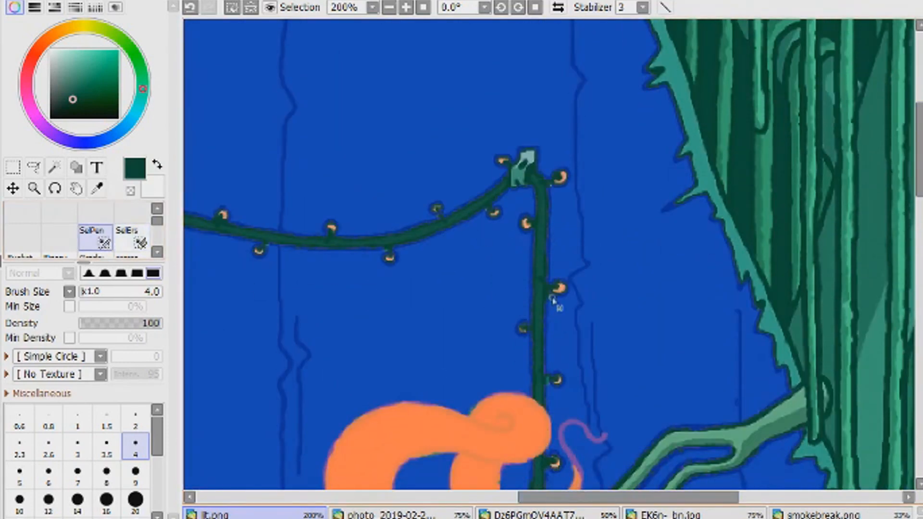
- Switch to the Sketch brush at size 50 with the wall selection active
drag(553, 498, 353, 498)
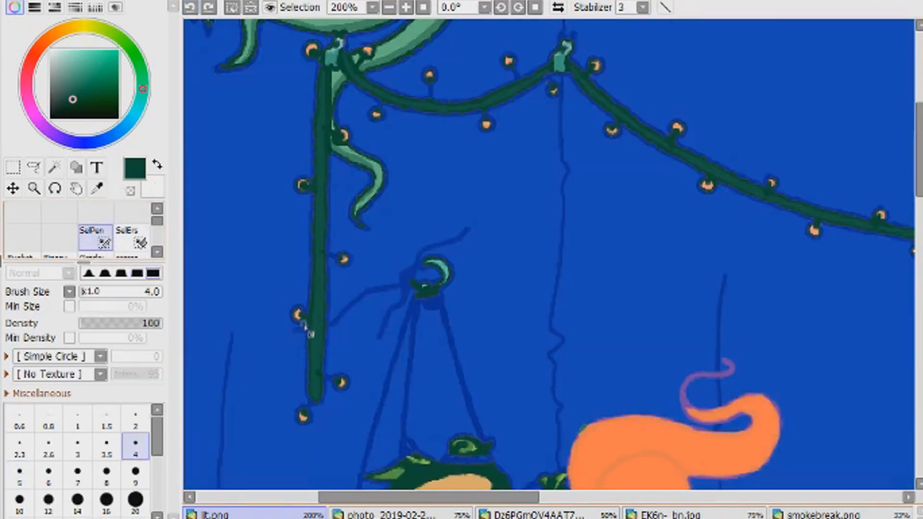
click(389, 7)
click(423, 7)
drag(157, 221, 158, 234)
click(59, 237)
click(135, 513)
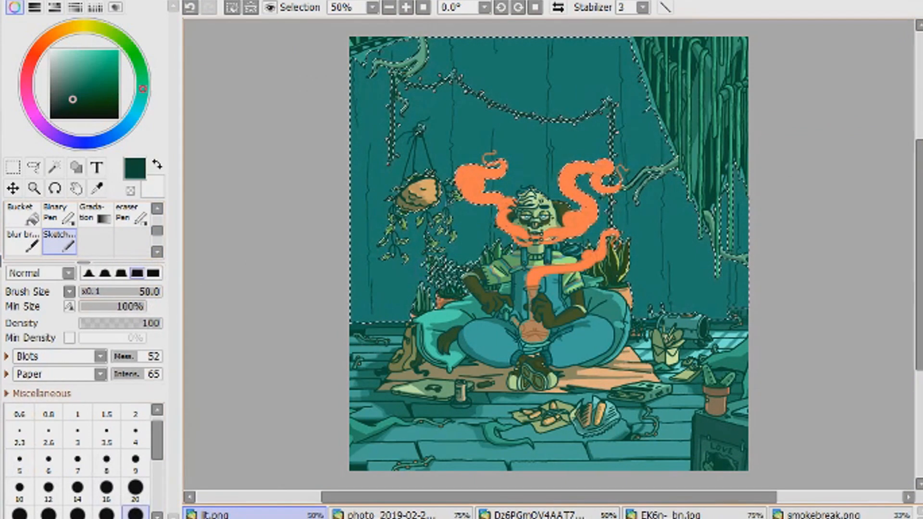
- Sketch a jagged shadow outline on the wall beside the hanging vines with the Sketch brush at size 4
click(136, 436)
drag(427, 502, 381, 502)
drag(919, 240, 919, 185)
click(406, 7)
click(406, 7)
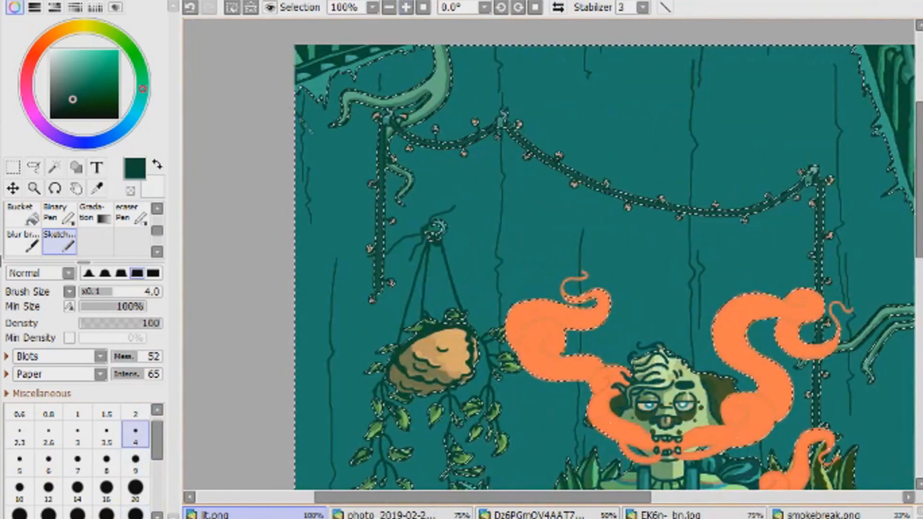
drag(481, 498, 635, 498)
drag(498, 47, 508, 62)
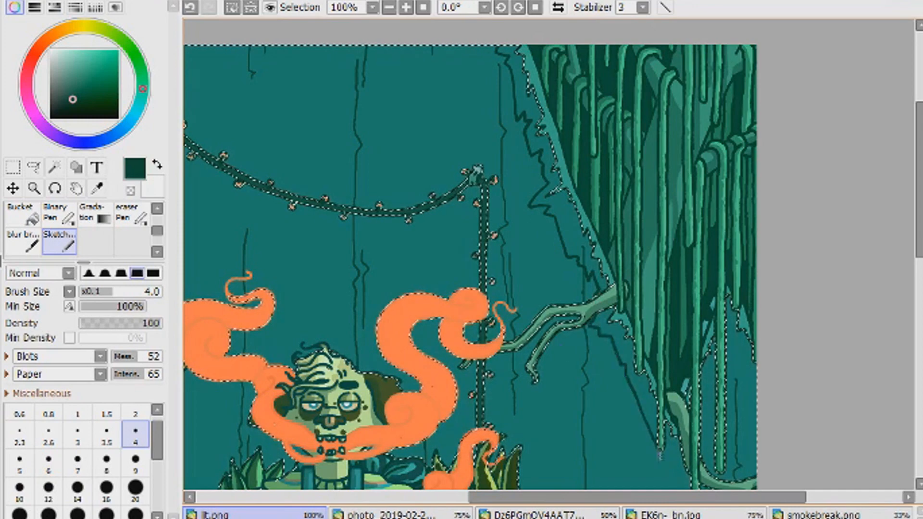
drag(919, 216, 919, 231)
click(23, 214)
click(320, 143)
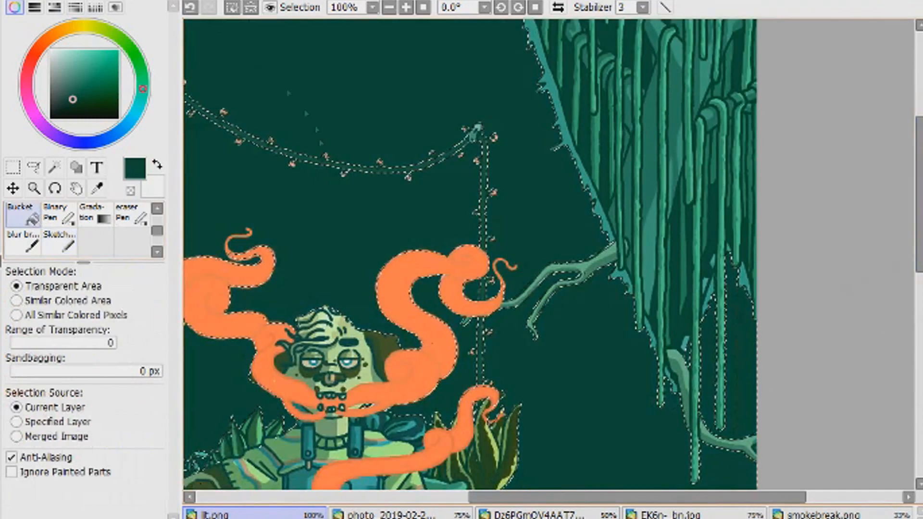
key(ctrl+z)
- Paint dark shadow around the forked branch and under the vine tips with the Sketch brush at size 9
click(59, 241)
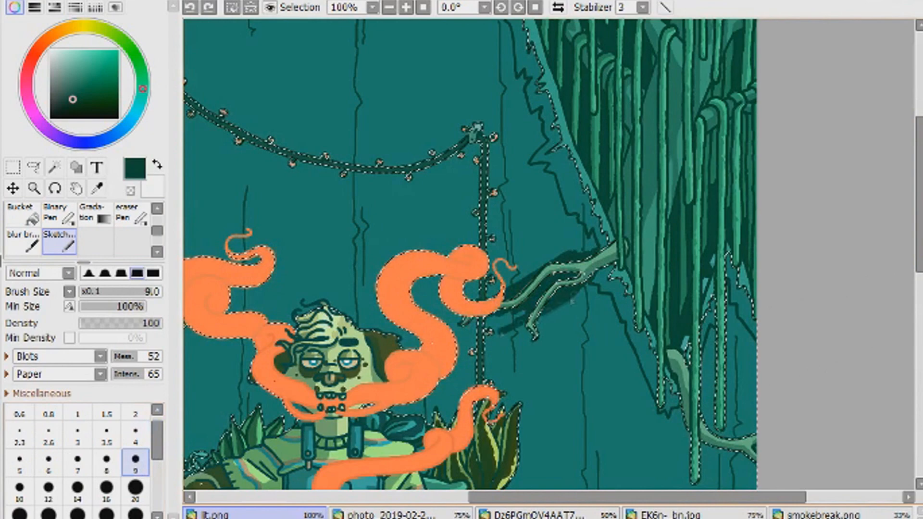
drag(521, 354, 518, 352)
drag(704, 404, 712, 418)
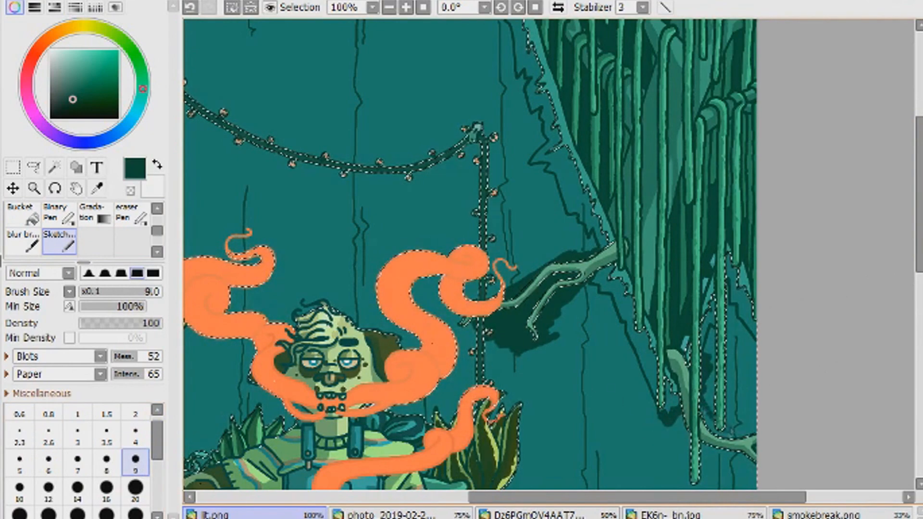
click(21, 214)
click(331, 221)
key(ctrl+z)
- Extend the wall shadow between the lower hanging vines with the Sketch brush at size 20
click(59, 240)
click(136, 489)
drag(712, 337, 713, 367)
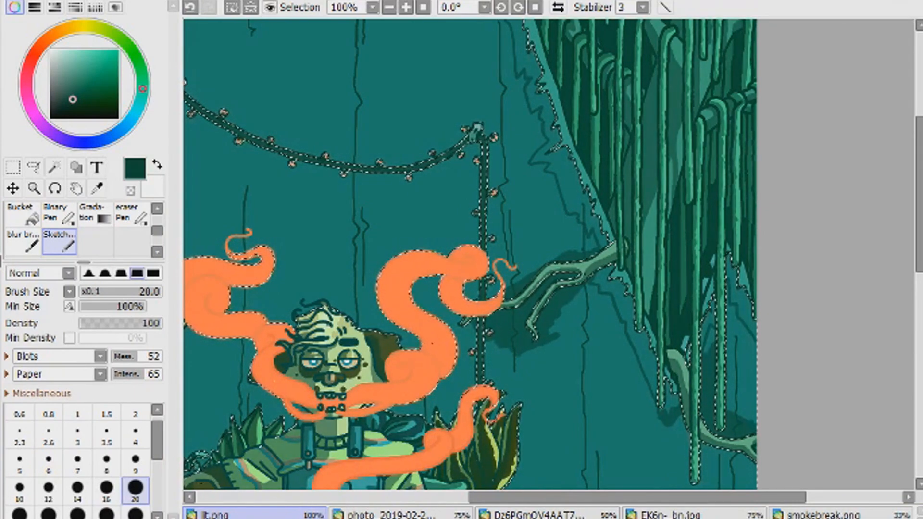
click(423, 7)
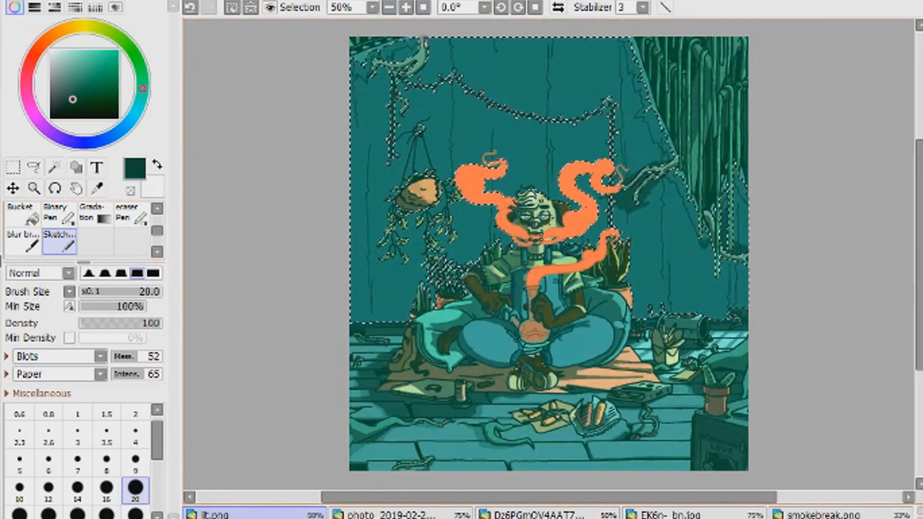
drag(550, 497, 674, 497)
click(407, 7)
click(407, 7)
click(406, 7)
click(135, 435)
click(49, 462)
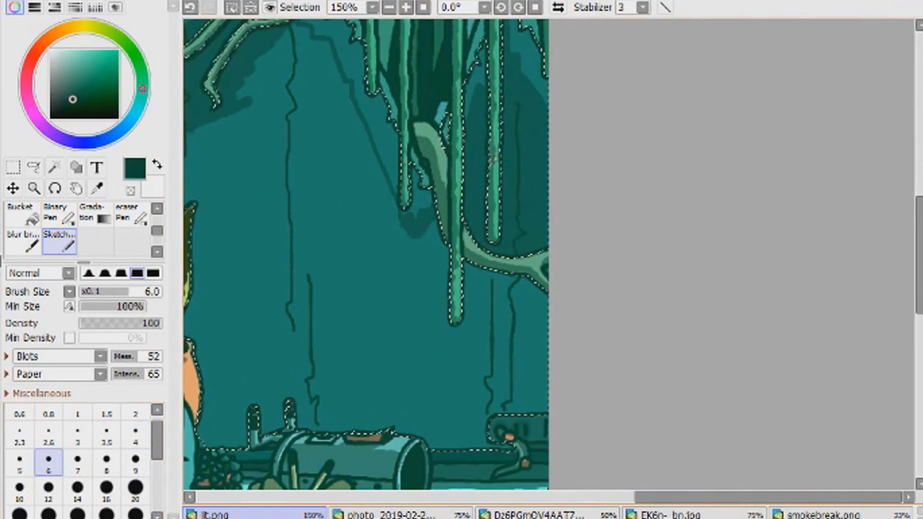
click(135, 512)
mouse_move(380, 433)
mouse_down()
mouse_move(596, 389)
mouse_move(385, 327)
mouse_move(240, 337)
mouse_move(336, 409)
mouse_up()
click(423, 7)
click(157, 488)
click(135, 509)
click(190, 7)
- Darken the wall behind the character with broad Sketch brush strokes, using size 120 for the remaining areas
click(135, 482)
drag(413, 207, 601, 241)
click(135, 425)
mouse_move(375, 120)
mouse_down()
mouse_move(470, 53)
mouse_move(560, 72)
mouse_move(659, 222)
mouse_move(616, 68)
mouse_up()
- Shade the wall around the forked branch at size 20, narrowing the light strip beside the hanging vines
click(406, 7)
click(405, 7)
drag(550, 498, 687, 497)
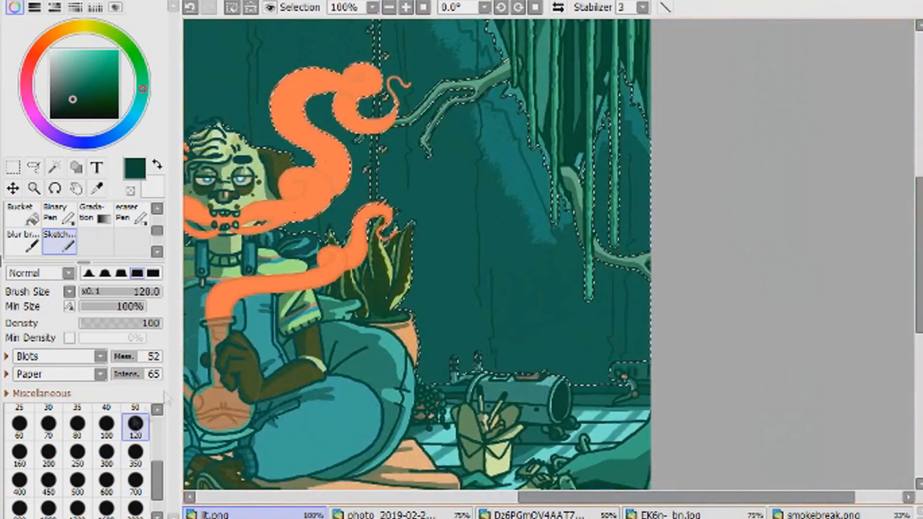
scroll(135, 425, up, 2)
click(135, 426)
drag(518, 192, 547, 242)
drag(478, 118, 550, 240)
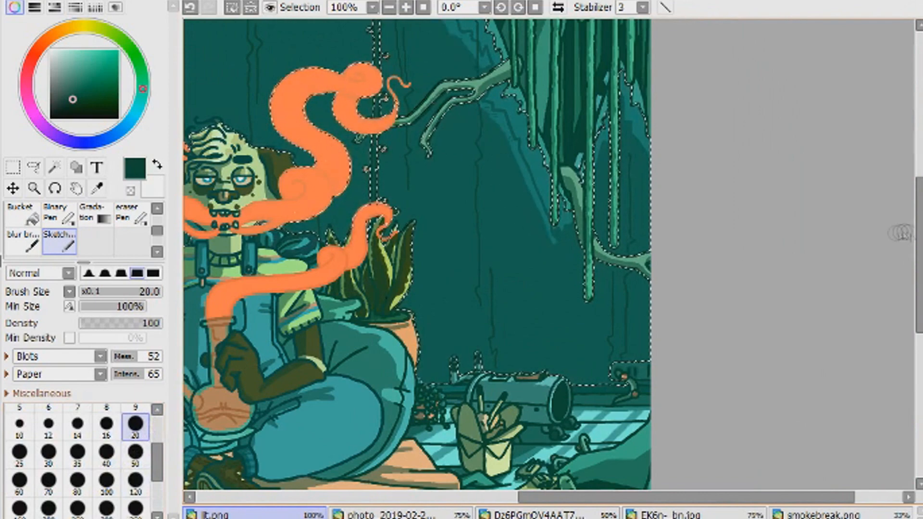
- Refine the wall shadow around the curling branch in the illustration's upper-left corner with brush sizes 10 and 7
scroll(866, 232, up, 5)
drag(603, 497, 356, 497)
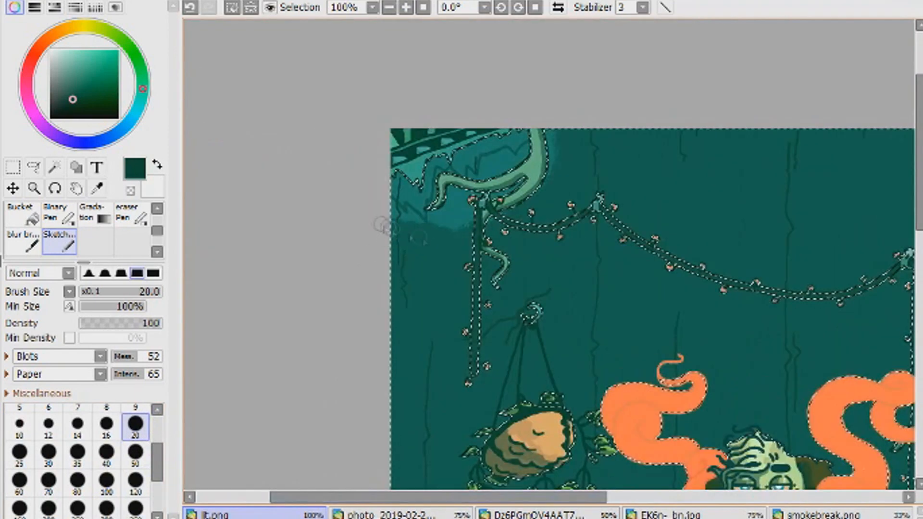
double_click(406, 8)
click(19, 426)
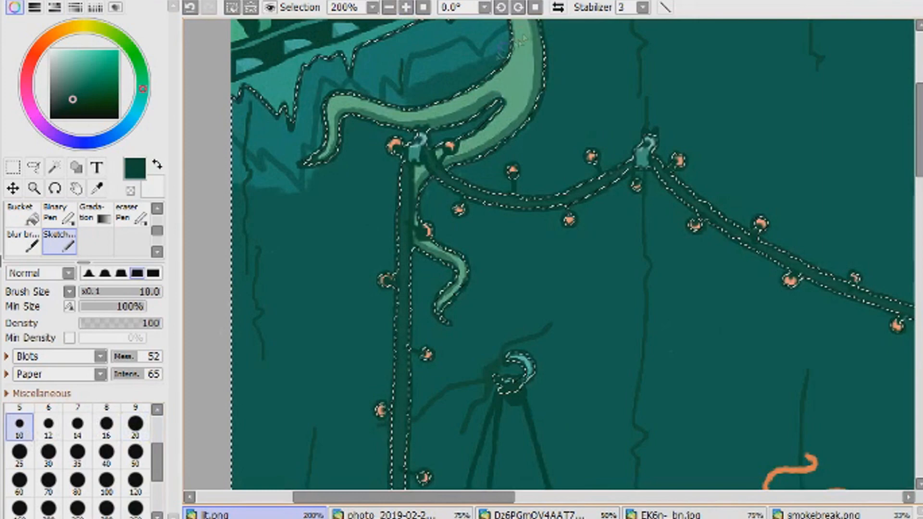
key(bracketleft)
key(bracketleft)
key(bracketleft)
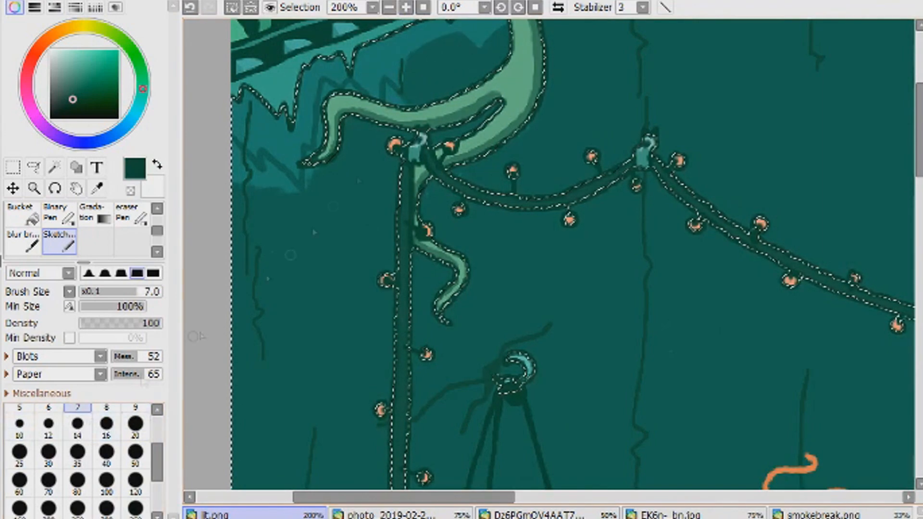
drag(319, 139, 294, 190)
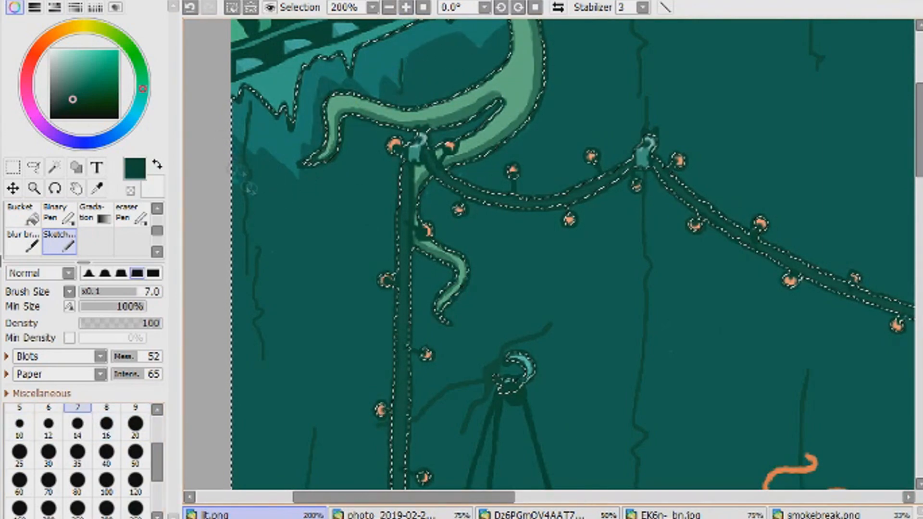
- Shape the light strip along the upper torn edge beside the vines, painting over its outer part at size 7
drag(502, 498, 751, 498)
drag(919, 125, 920, 106)
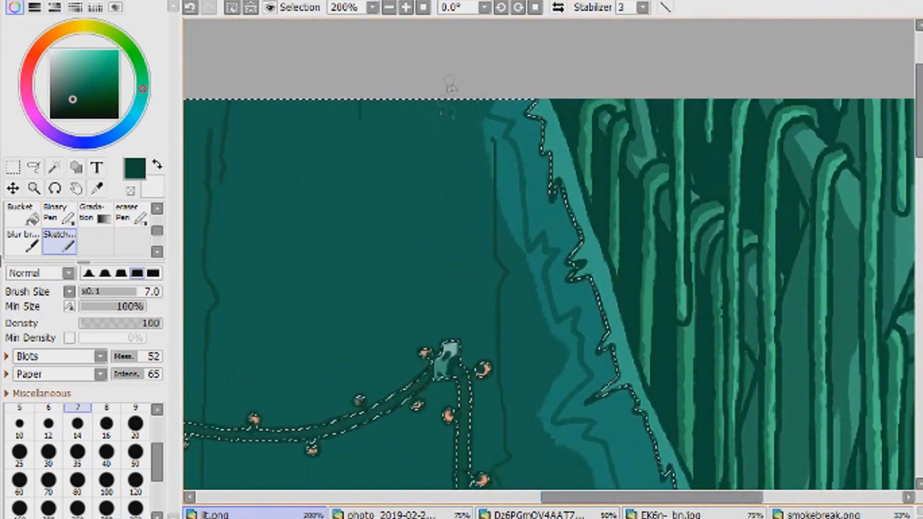
drag(502, 161, 525, 259)
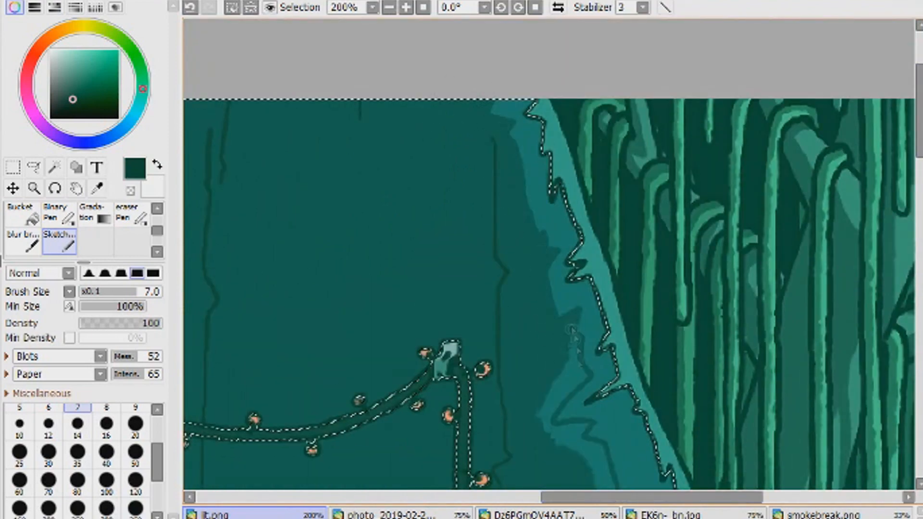
- Sharpen the shadow edge above and below the forked branch and down to the vine tips at size 7
scroll(598, 452, down, 7)
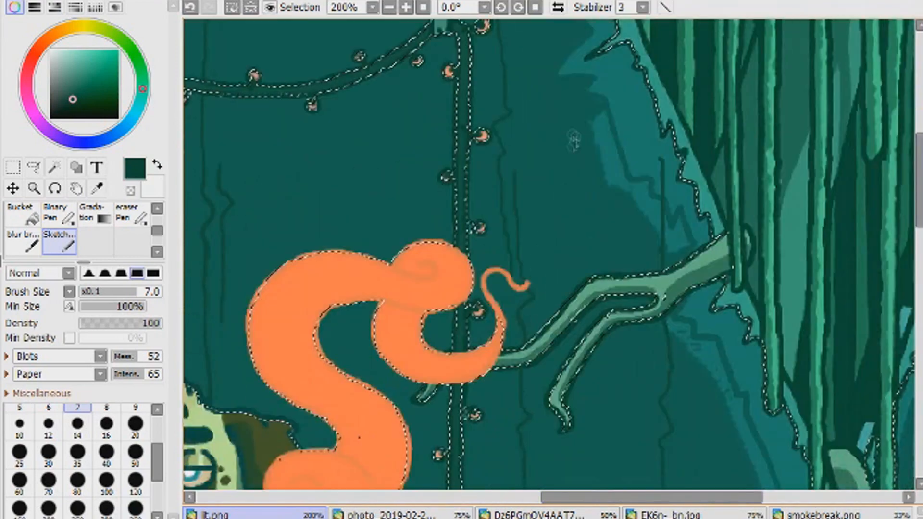
drag(694, 292, 679, 307)
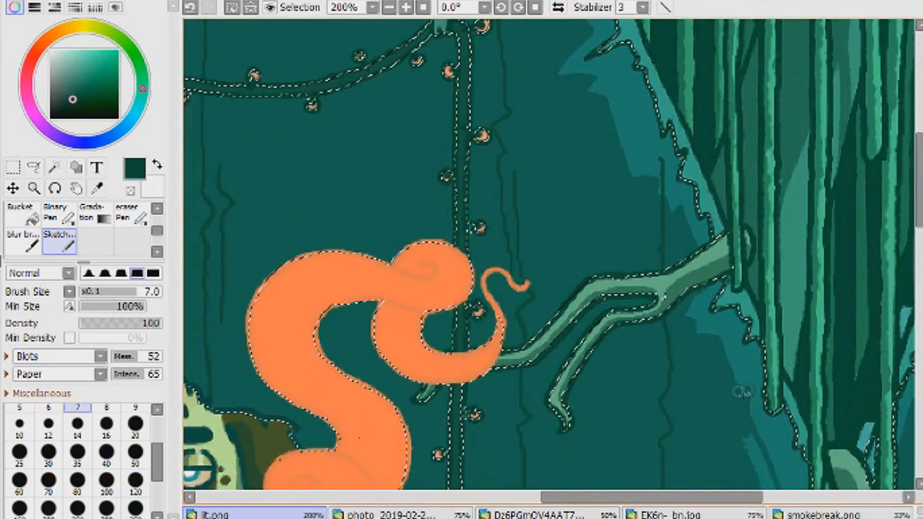
scroll(750, 221, down, 5)
drag(703, 497, 802, 483)
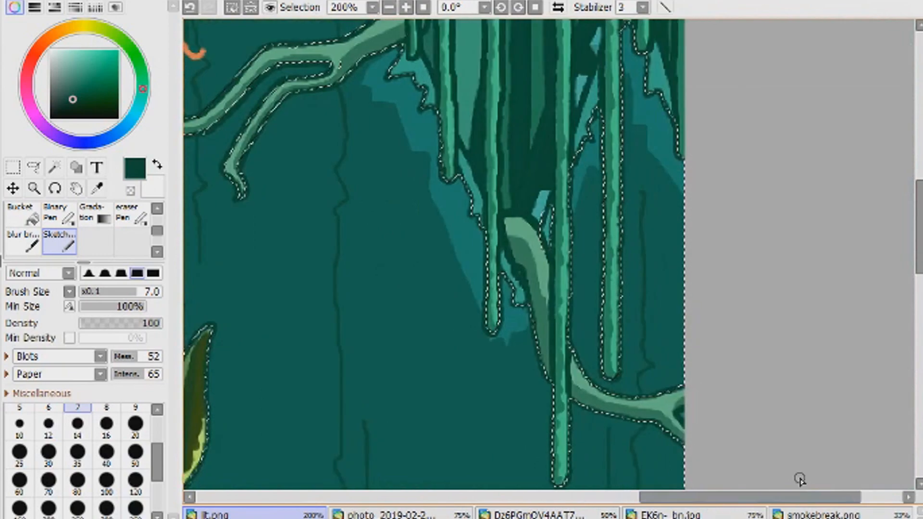
click(389, 7)
click(389, 7)
click(390, 7)
drag(635, 497, 517, 497)
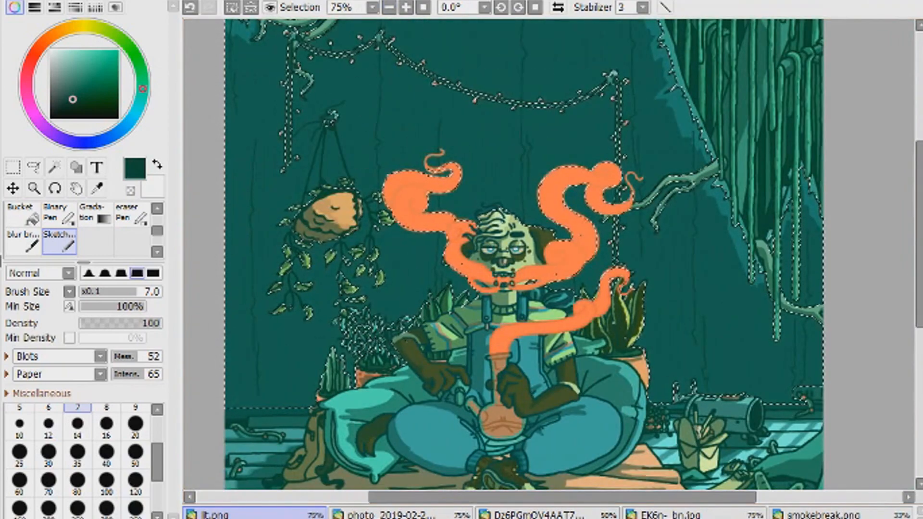
click(423, 7)
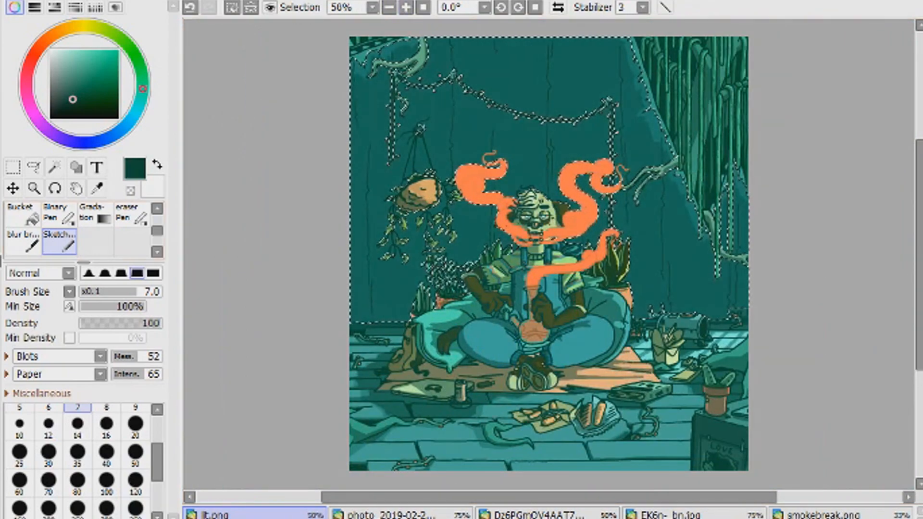
- Clear the wall selection and check the shaded wall around the pipe, potted plants and smoke
click(13, 168)
click(298, 308)
drag(487, 498, 613, 497)
click(406, 7)
click(406, 8)
click(406, 7)
click(407, 8)
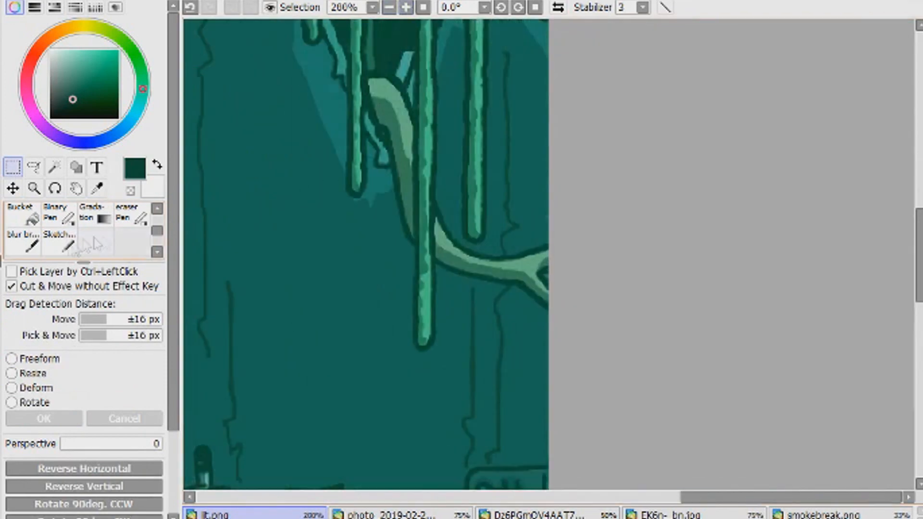
click(60, 242)
drag(920, 255, 920, 320)
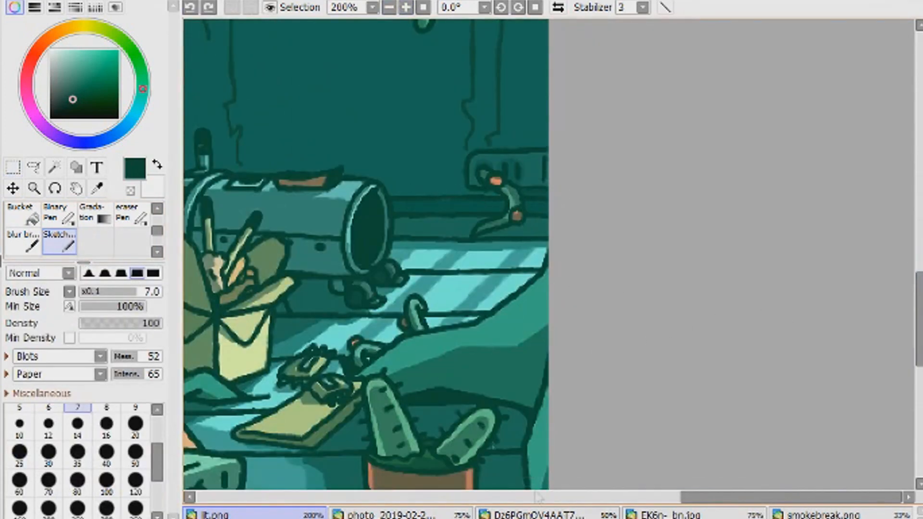
drag(792, 497, 649, 497)
scroll(349, 306, up, 5)
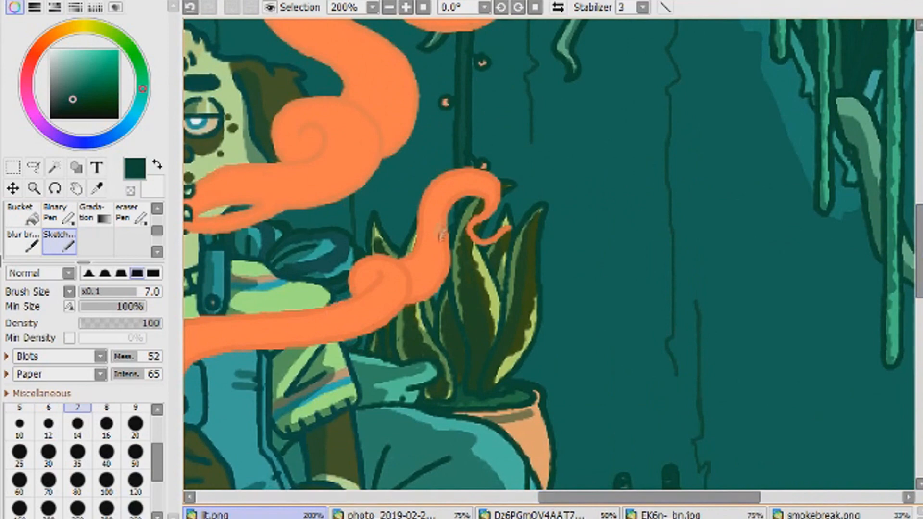
click(391, 8)
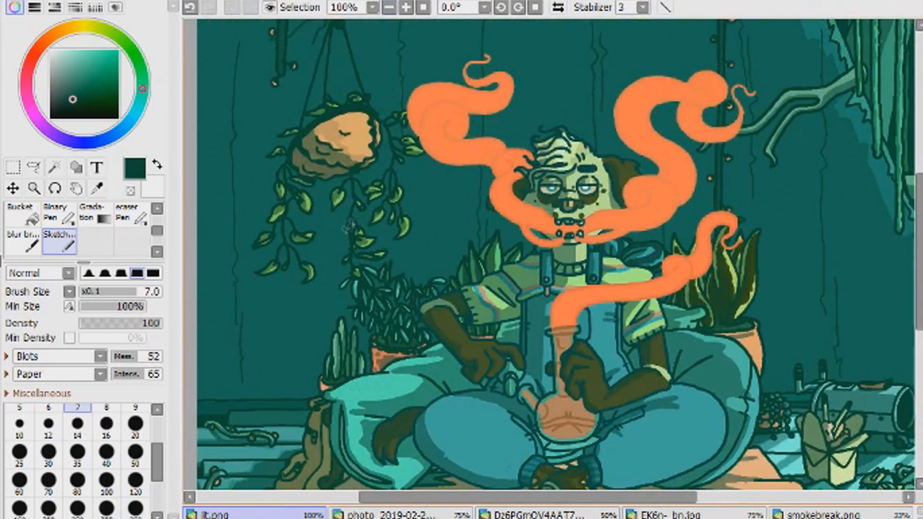
click(424, 8)
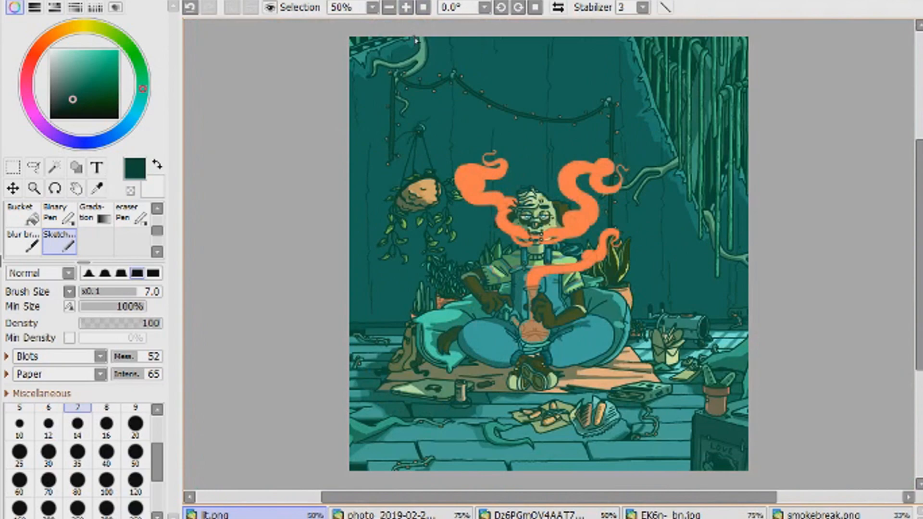
- Undo the last stroke and touch up the torn edge between the lower hanging vines at size 7
click(406, 7)
click(423, 8)
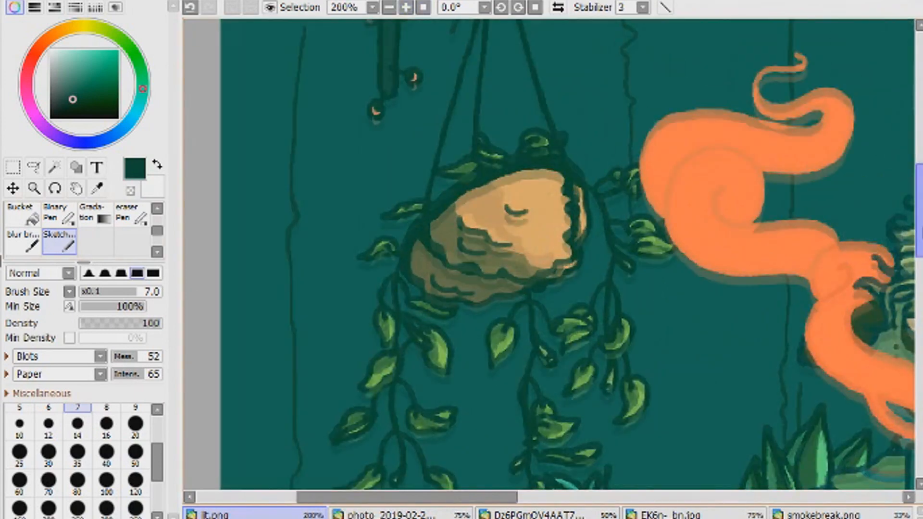
key(ctrl+z)
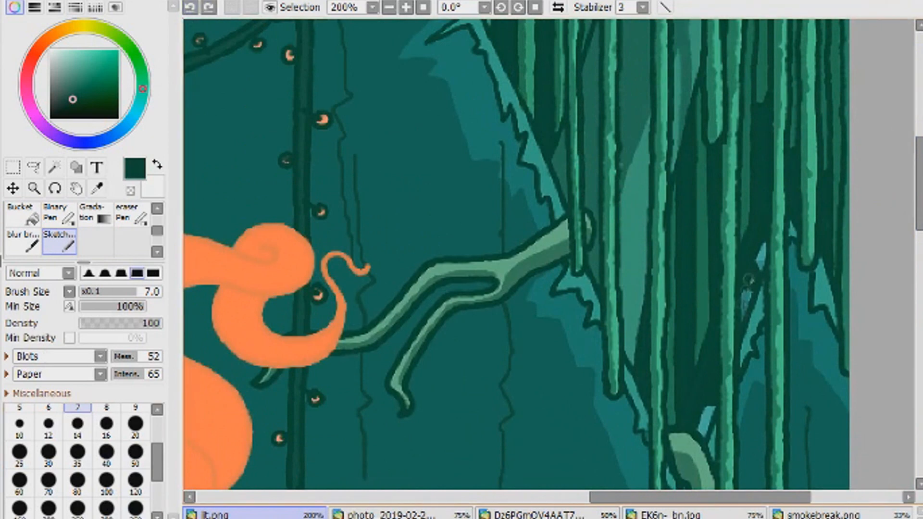
drag(707, 403, 705, 431)
click(423, 7)
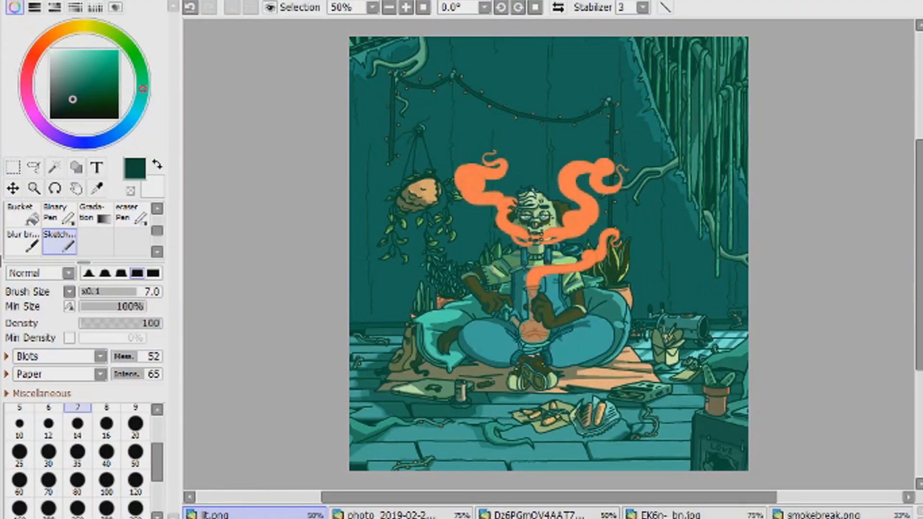
- Select the front floor planks with the Magic Wand in Transparent Area mode
mouse_move(919, 328)
mouse_down()
mouse_move(904, 377)
mouse_move(899, 318)
mouse_move(903, 379)
mouse_up()
click(13, 167)
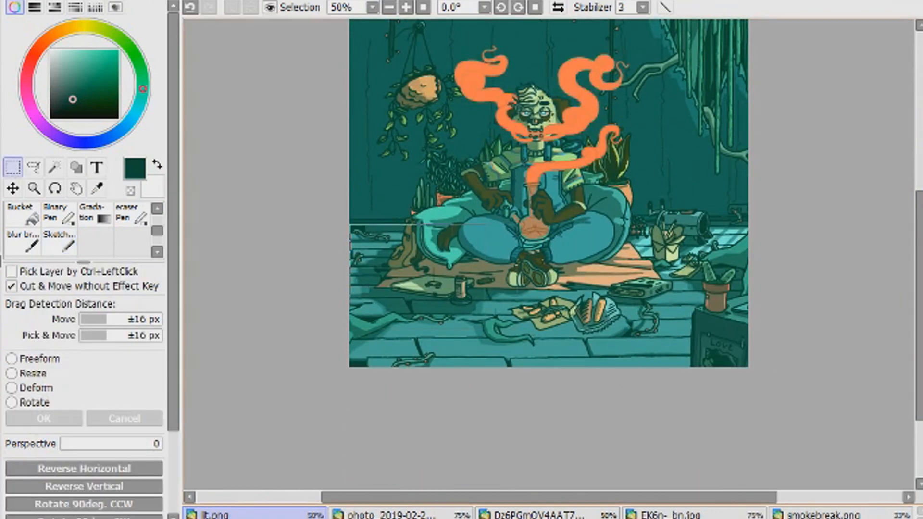
click(54, 167)
click(555, 364)
- Add the floor planks around the takeout box, notepad and potted cactus to the selection
scroll(555, 368, up, 3)
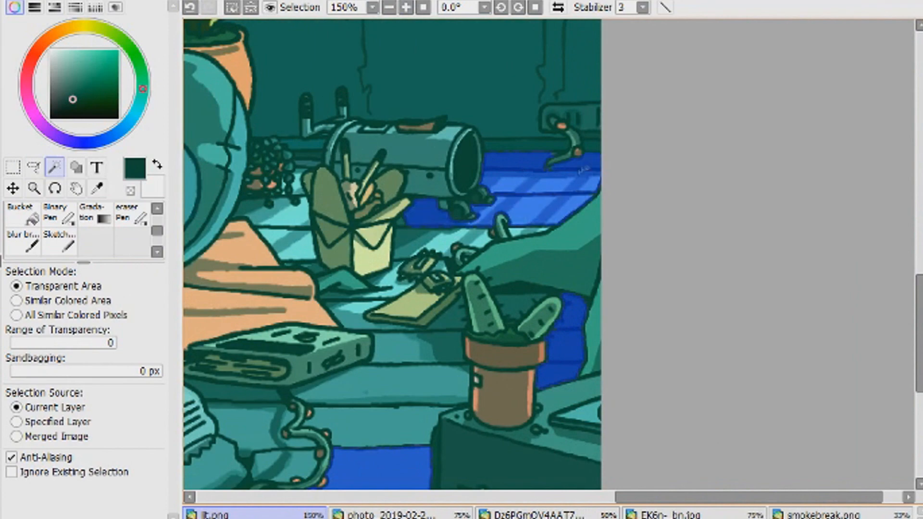
click(447, 240)
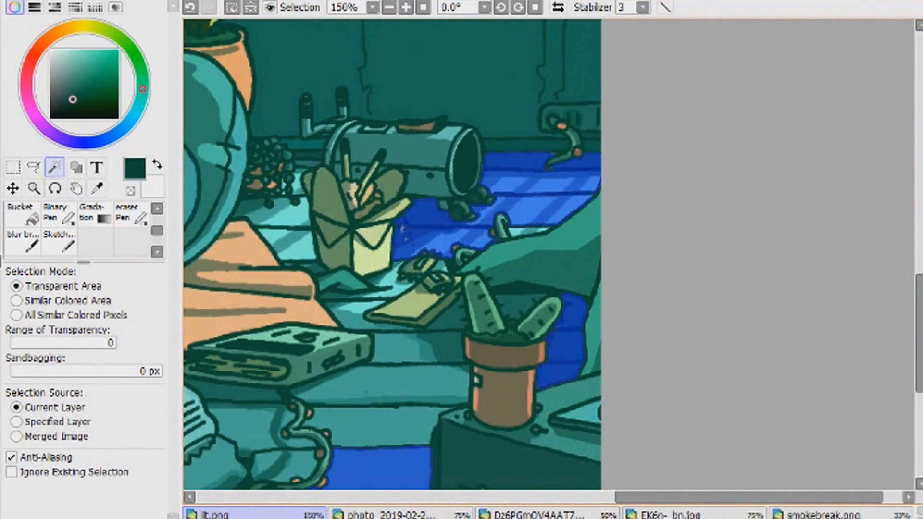
click(273, 219)
click(386, 345)
click(521, 309)
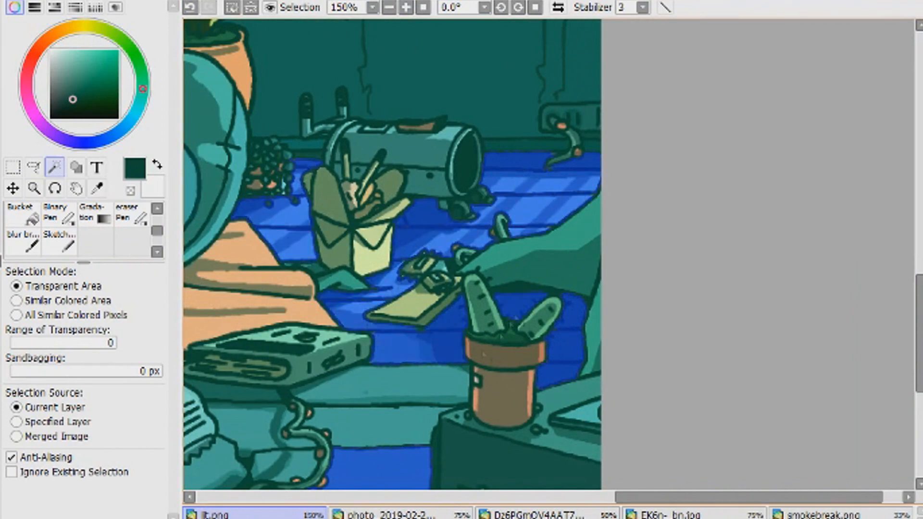
- Add the floor planks around the game console and its cable to the selection, undoing a stray pick
click(385, 385)
click(380, 426)
click(265, 437)
click(233, 396)
drag(657, 497, 618, 497)
click(364, 163)
key(ctrl+z)
click(531, 268)
- Add the floor planks in front of the rug, around the laptop and can, undoing a wrong pick
drag(548, 497, 383, 498)
click(332, 284)
key(ctrl+z)
click(476, 378)
click(236, 376)
click(376, 415)
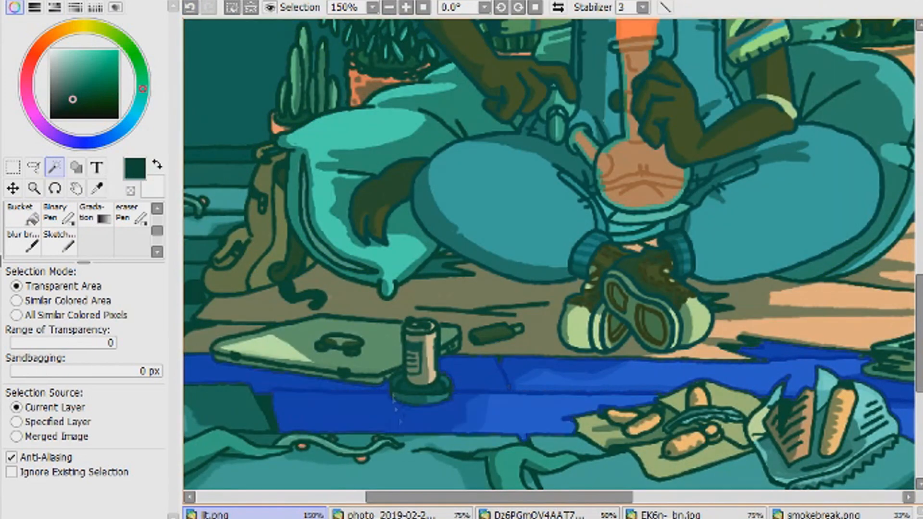
- Add the floor areas around the curled vine below the food wrapper to the selection
click(424, 469)
click(611, 469)
click(567, 445)
drag(499, 497, 581, 497)
drag(920, 332, 920, 395)
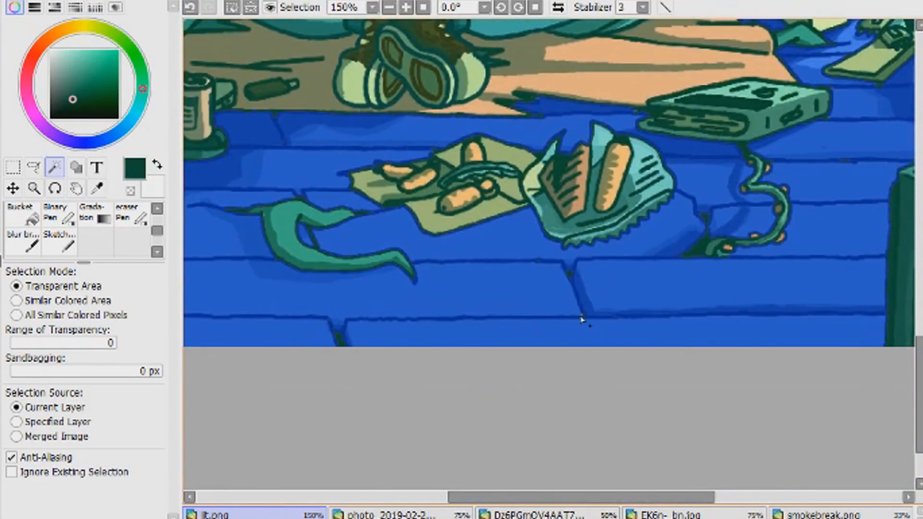
- Check the selected floor planks for gaps and undo the last selection change
drag(582, 497, 386, 497)
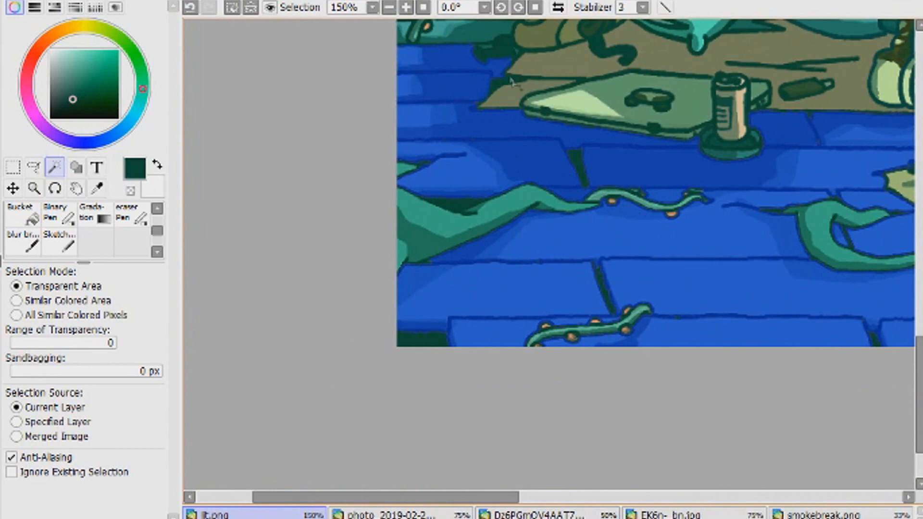
scroll(654, 255, up, 5)
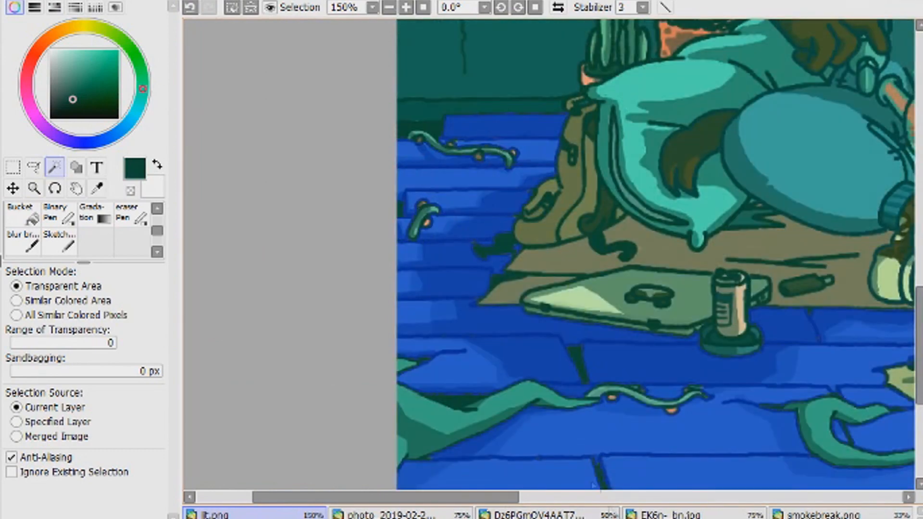
drag(469, 497, 755, 497)
key(ctrl+z)
scroll(136, 211, up, 1)
- Fill missed spots in the floor selection near the takeout box, metal cylinder and wall outlet with the selection pen at size 4
click(136, 213)
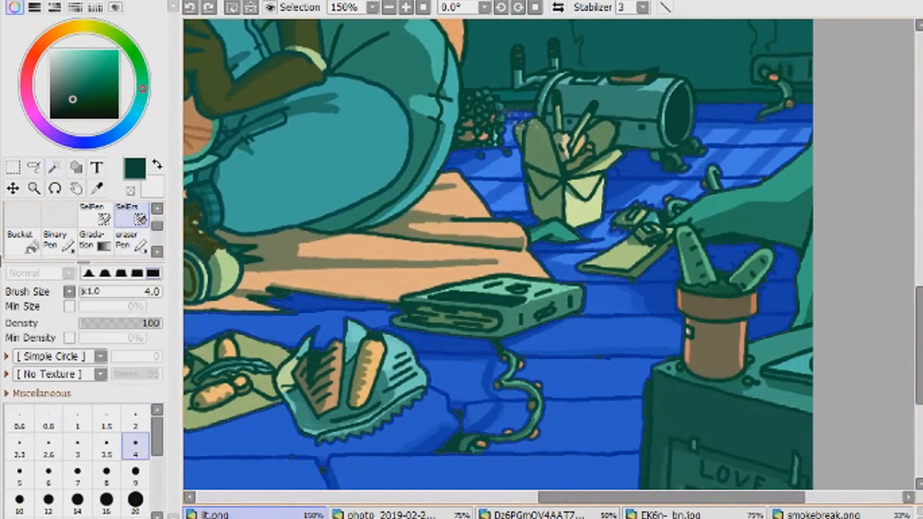
click(95, 212)
click(406, 7)
click(406, 8)
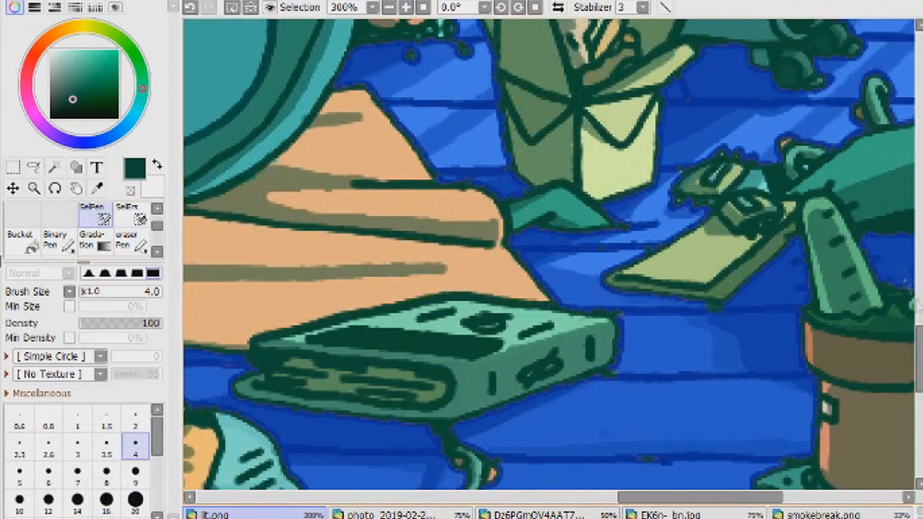
scroll(548, 255, up, 5)
scroll(461, 271, up, 3)
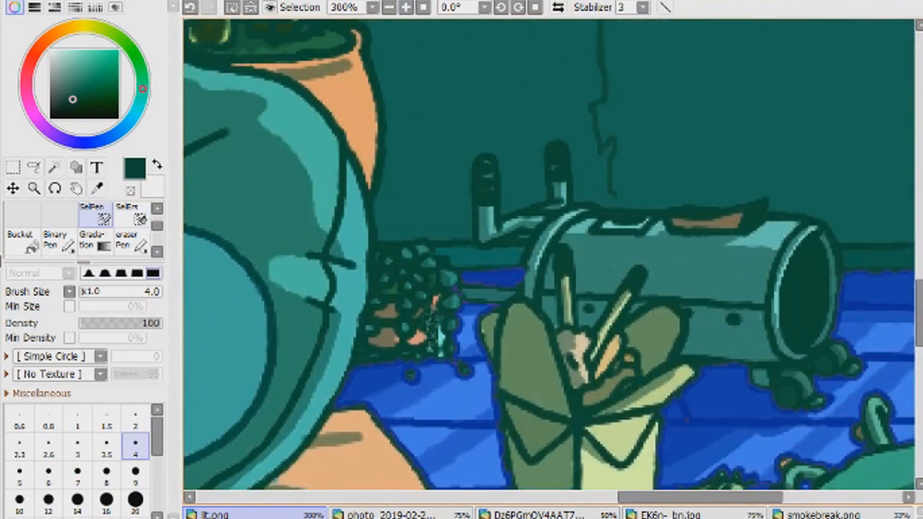
scroll(548, 255, right, 10)
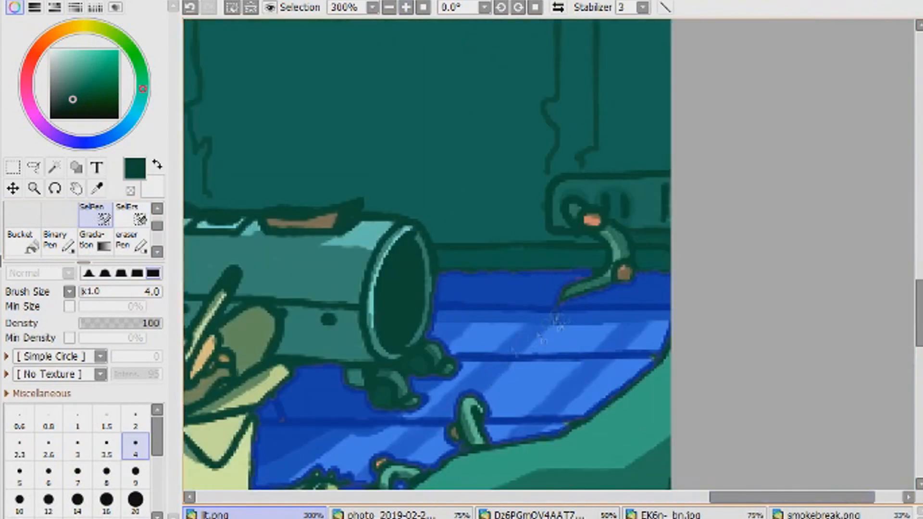
drag(737, 499, 705, 499)
- Touch up the selection of the front floor planks around the rug edge, shoes and food wrapper with the size 4 selection pen
drag(919, 298, 914, 404)
drag(798, 498, 355, 498)
mouse_move(919, 404)
mouse_down()
mouse_move(917, 337)
mouse_move(917, 353)
mouse_up()
mouse_move(403, 498)
mouse_down()
mouse_move(553, 497)
mouse_move(507, 497)
mouse_up()
drag(504, 137, 598, 133)
drag(438, 499, 564, 498)
drag(505, 181, 539, 195)
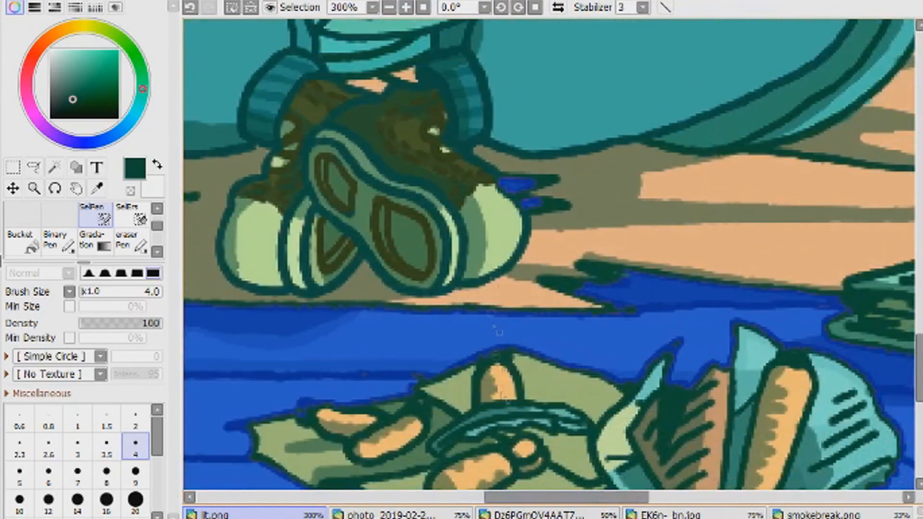
drag(566, 498, 660, 498)
- Switch to the Sketch brush, look through the reference images and move smokebreak.png directly after the illustration in the document order
click(423, 7)
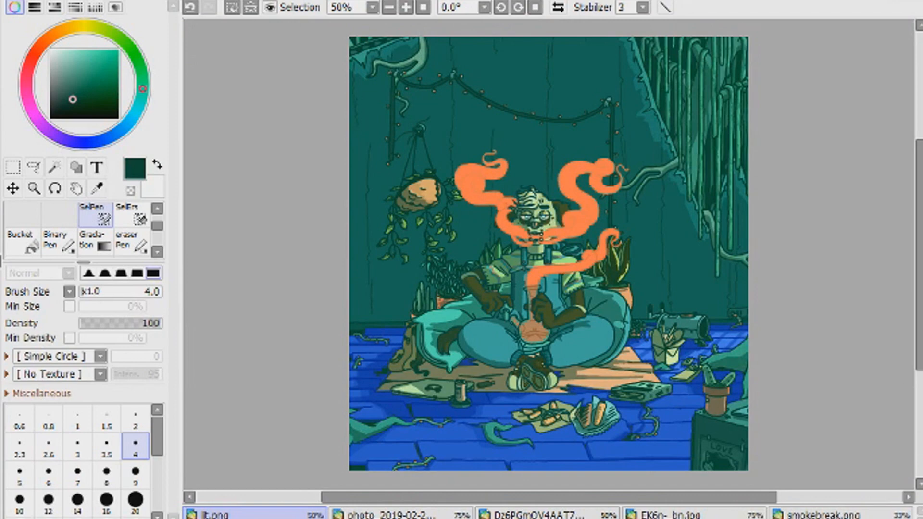
drag(157, 226, 158, 231)
click(59, 241)
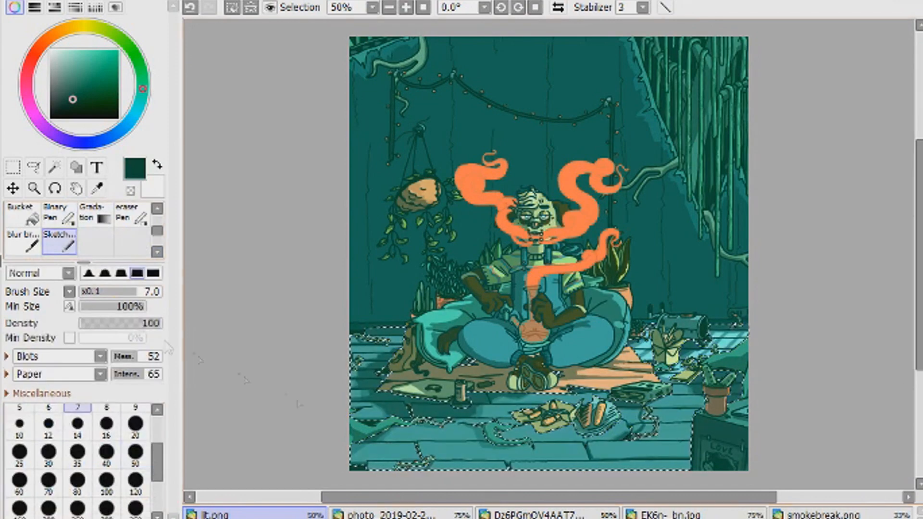
drag(919, 334, 919, 401)
click(406, 7)
click(400, 514)
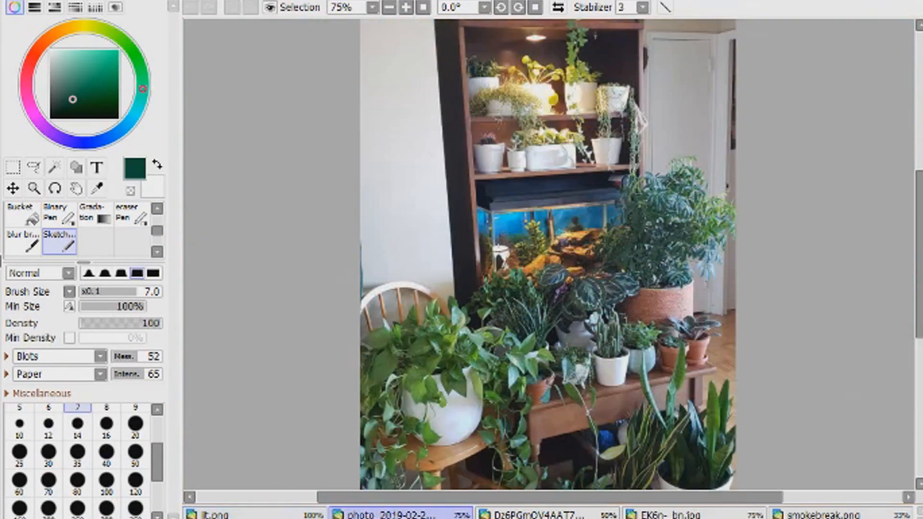
click(547, 515)
click(692, 515)
drag(837, 514, 404, 515)
click(255, 515)
- Sample the floor's teal, set the Sketch brush size to 5 and compare the planks with the wood grain in smokebreak.png
right_click(435, 387)
click(54, 7)
drag(103, 207, 98, 207)
key(ctrl+z)
key(ctrl+plus)
click(54, 8)
click(19, 426)
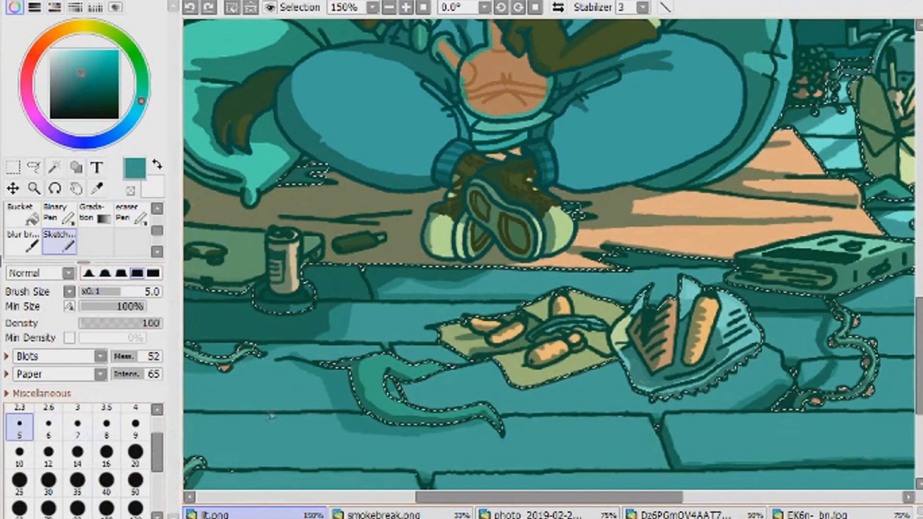
drag(596, 497, 539, 497)
drag(919, 356, 919, 396)
click(406, 7)
click(400, 515)
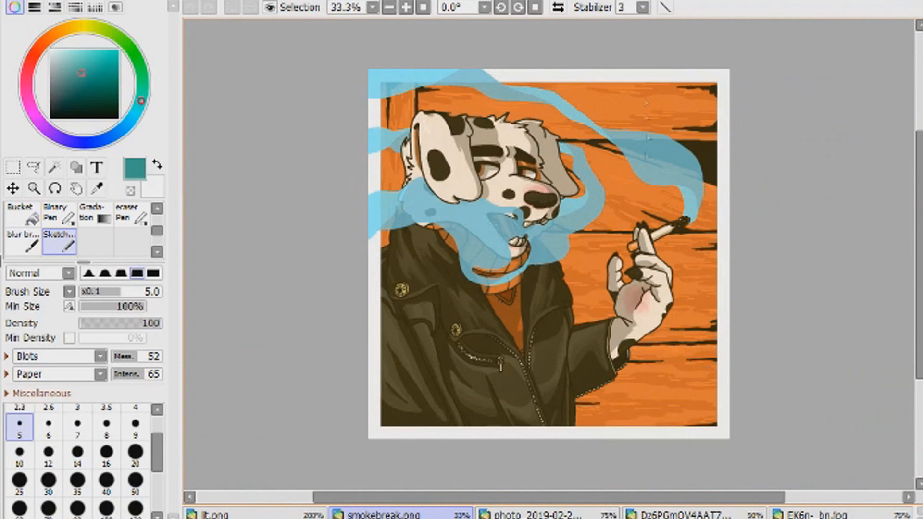
click(255, 515)
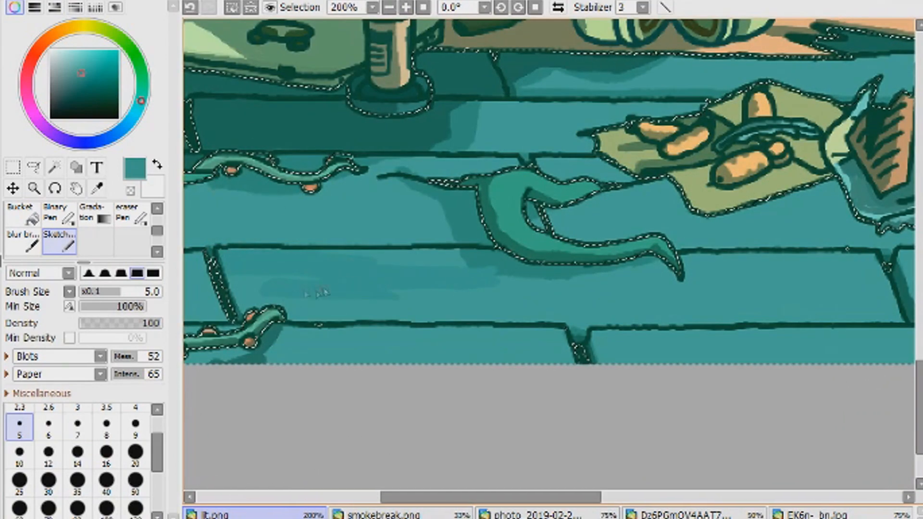
- Choose a slightly darker teal and paint wood grain strokes at brush size 5 on the plank below the curled vine
click(84, 79)
click(135, 507)
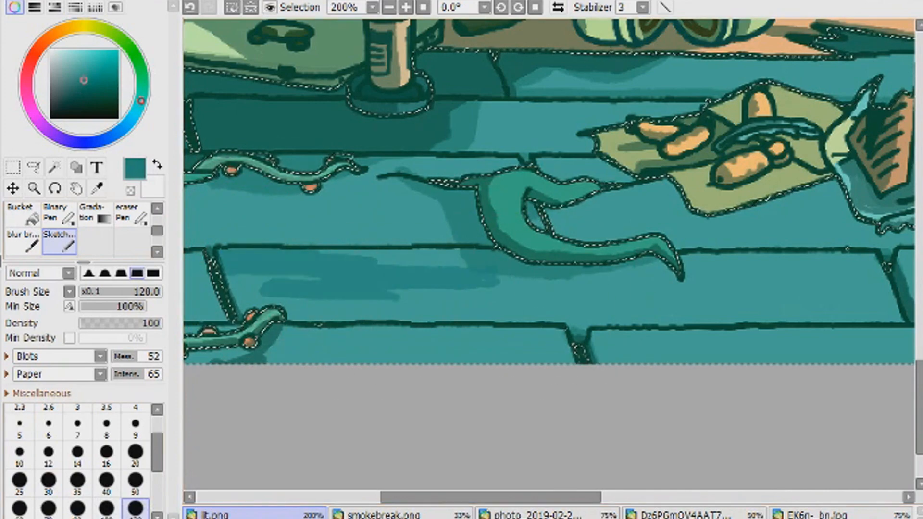
click(136, 427)
drag(486, 497, 535, 497)
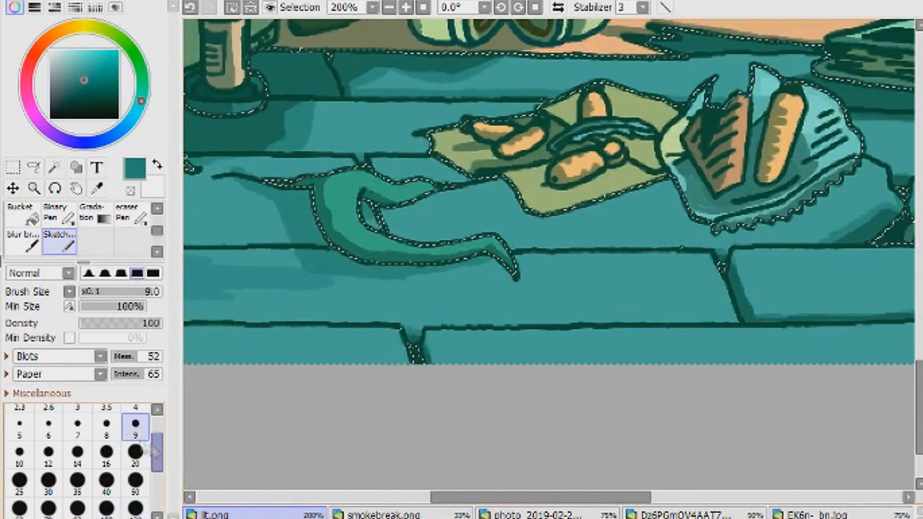
click(20, 427)
drag(304, 310, 464, 309)
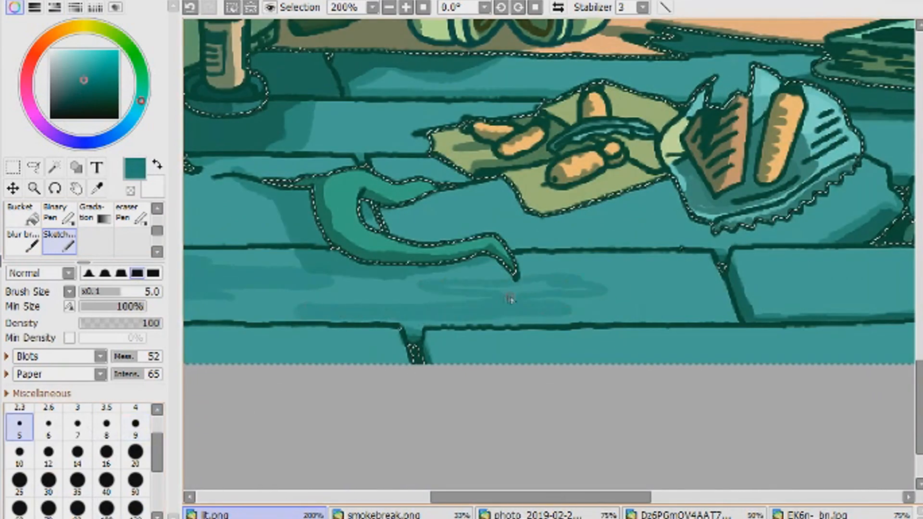
click(437, 515)
click(269, 514)
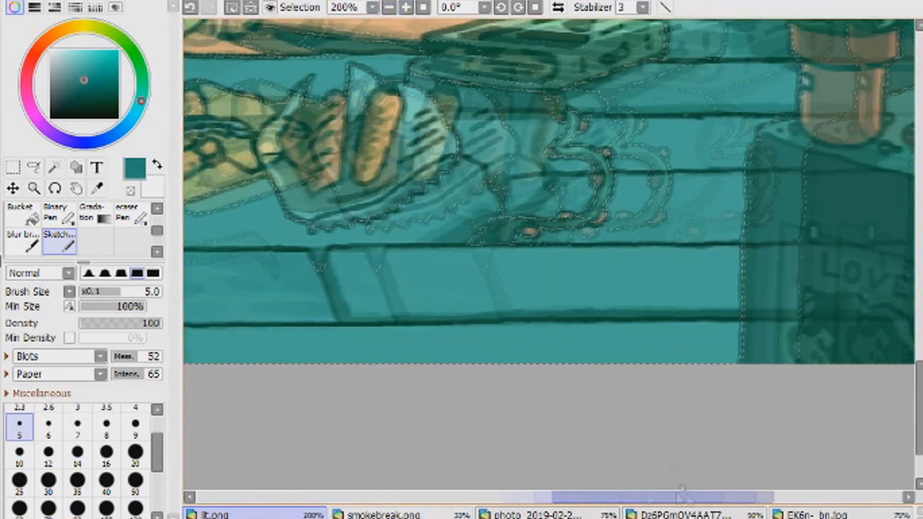
- Paint wood grain strokes on the front planks between the food wrapper and the dark LOVE poster box
drag(354, 267, 500, 269)
drag(423, 254, 590, 262)
drag(390, 304, 490, 302)
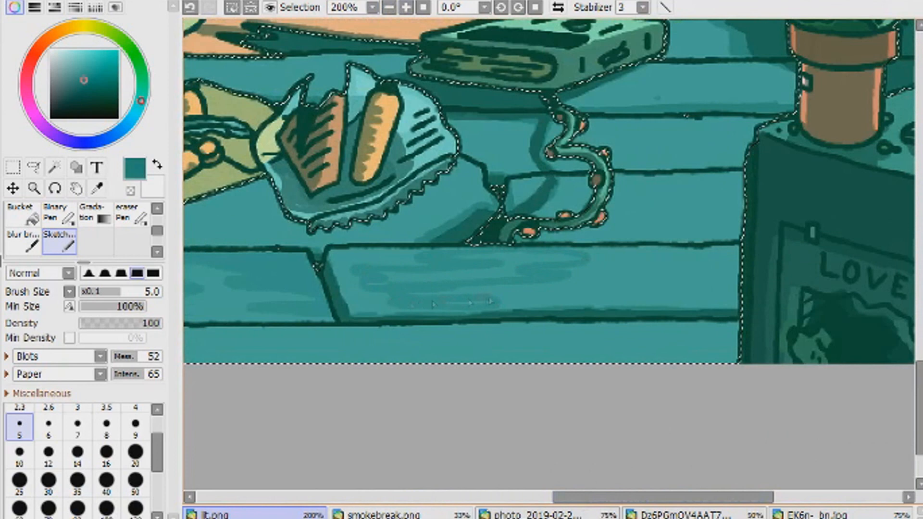
mouse_move(683, 269)
mouse_down()
mouse_move(738, 267)
mouse_move(606, 287)
mouse_up()
drag(678, 346, 624, 360)
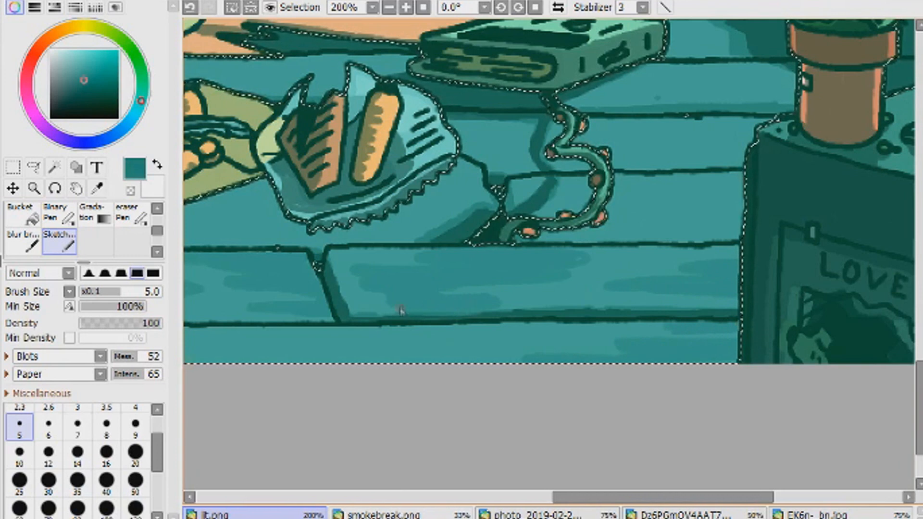
- Paint wood grain on the planks beside the book's curly vine and along the illustration's front edge
drag(621, 192, 671, 190)
mouse_move(608, 226)
mouse_down()
mouse_move(741, 225)
mouse_move(743, 194)
mouse_up()
drag(356, 354, 392, 344)
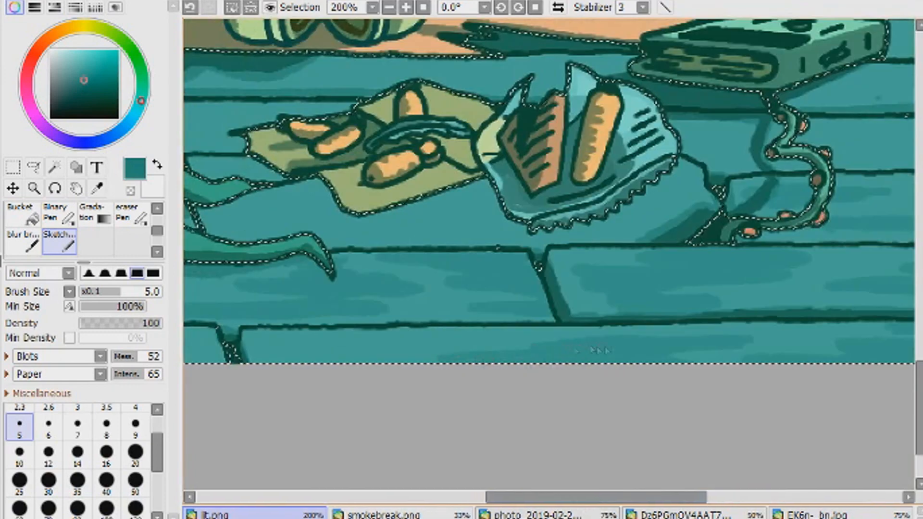
mouse_move(443, 358)
mouse_down()
mouse_move(308, 360)
mouse_move(260, 346)
mouse_up()
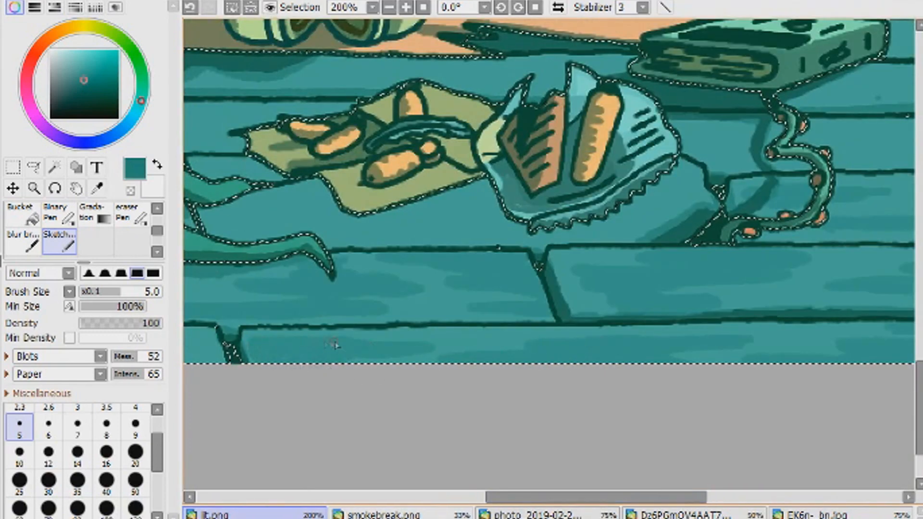
- Paint wood grain on the planks around the small suckered tentacle in the front corner of the floor
scroll(295, 338, left, 5)
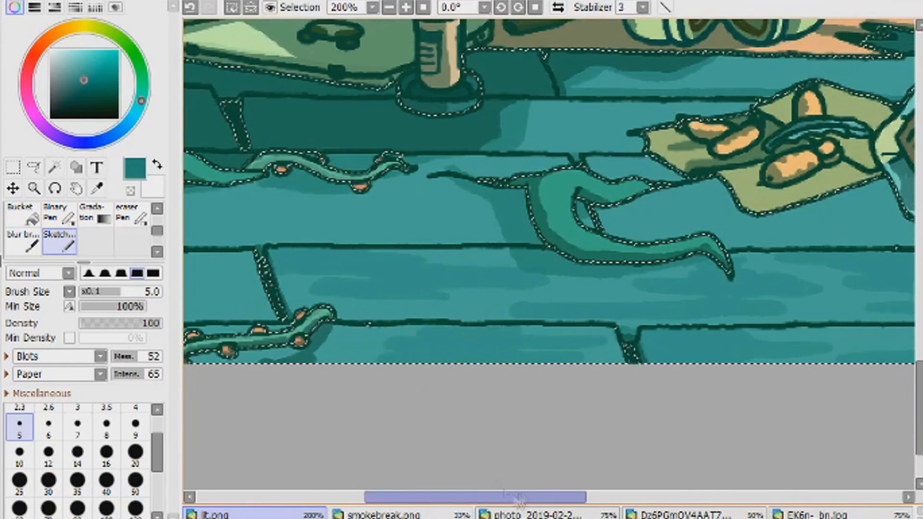
scroll(548, 192, left, 2)
drag(370, 354, 284, 355)
scroll(548, 193, left, 2)
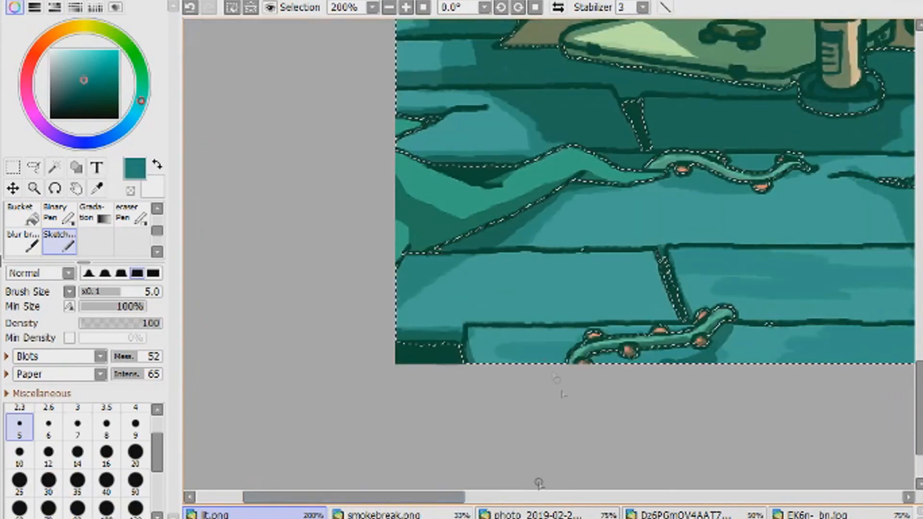
drag(486, 288, 530, 282)
drag(404, 308, 513, 309)
mouse_move(659, 287)
mouse_down()
mouse_move(600, 305)
mouse_move(669, 303)
mouse_up()
- Paint wood grain on the long plank between the two vines, below the laptop and can
drag(661, 261, 601, 265)
drag(582, 226, 668, 220)
drag(666, 195, 567, 202)
drag(385, 497, 477, 497)
drag(517, 182, 507, 214)
drag(535, 224, 597, 225)
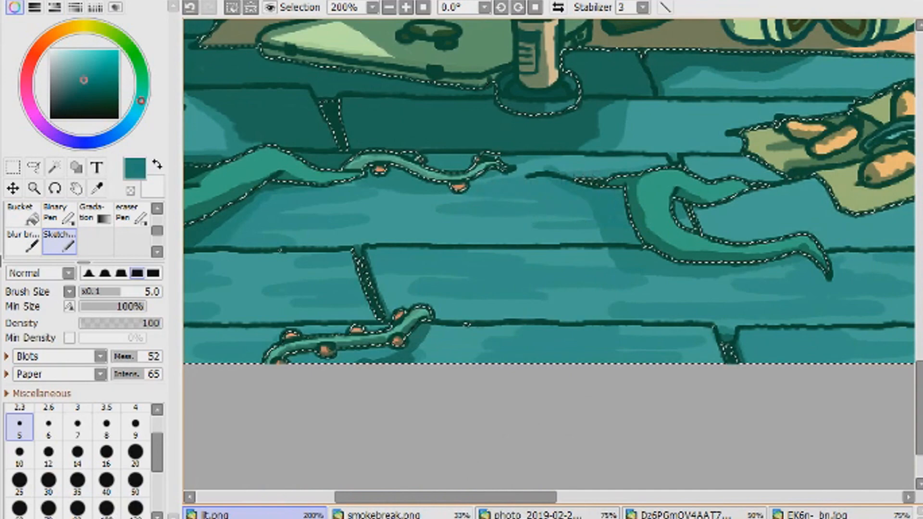
- Paint wood grain on the planks beneath the food wrapper and between the book and the potted cactus
click(390, 7)
click(389, 7)
click(389, 7)
click(389, 8)
click(406, 7)
click(406, 7)
click(406, 7)
click(405, 8)
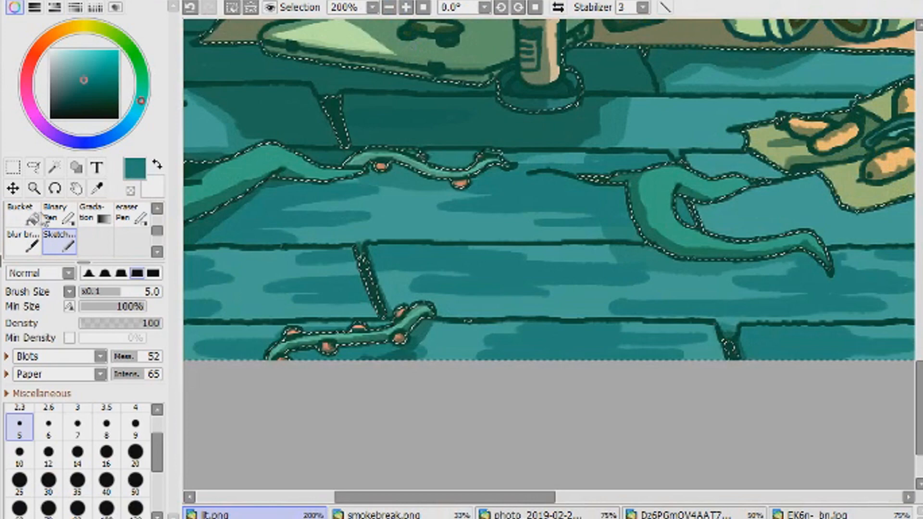
drag(530, 497, 678, 498)
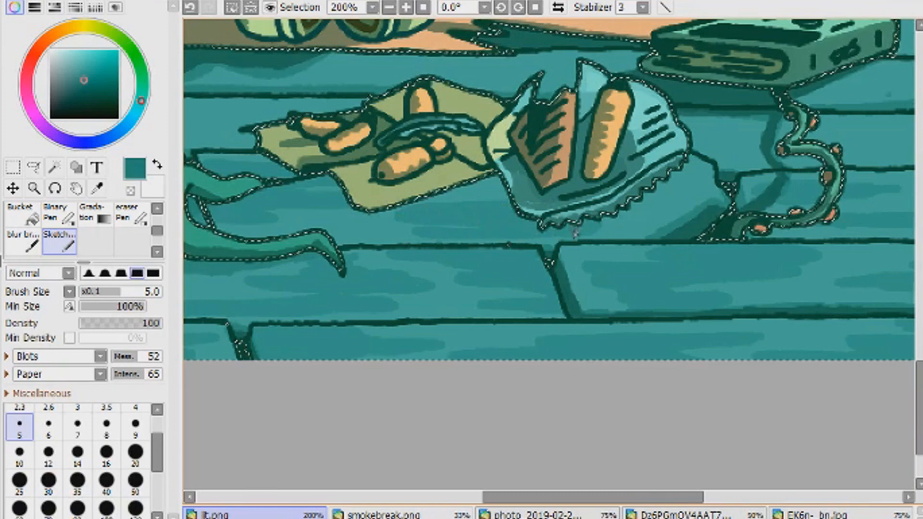
drag(528, 497, 625, 497)
mouse_move(377, 118)
mouse_down()
mouse_move(407, 137)
mouse_move(377, 131)
mouse_up()
drag(601, 123, 617, 140)
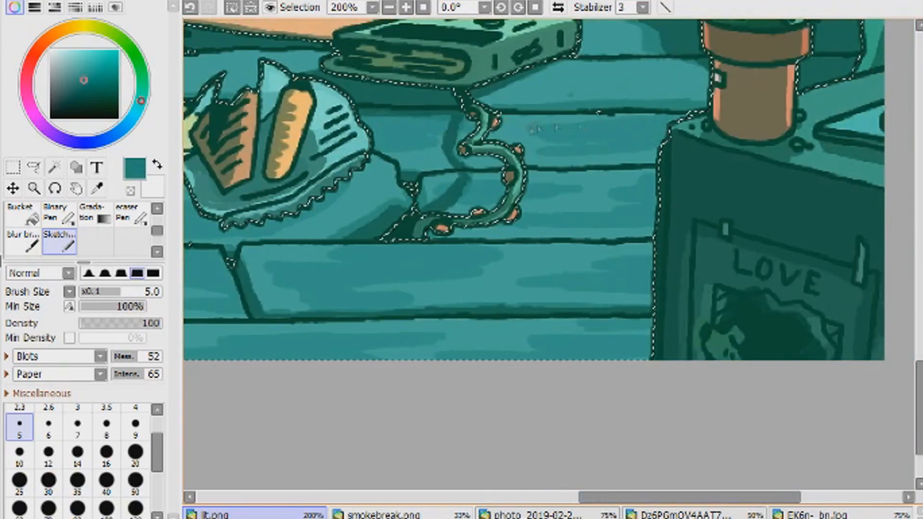
drag(558, 96, 691, 102)
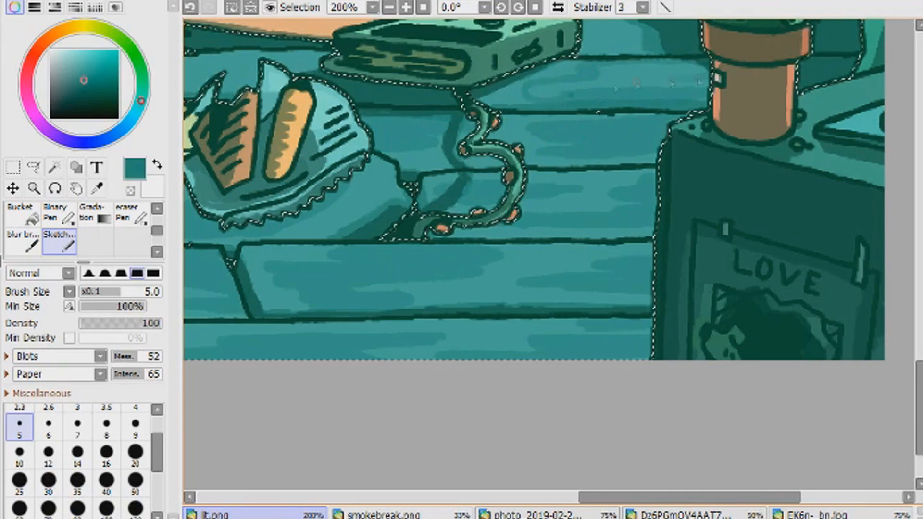
- Paint wood grain on the plank between the can and the food wrapper, in front of the rug
click(423, 7)
click(407, 7)
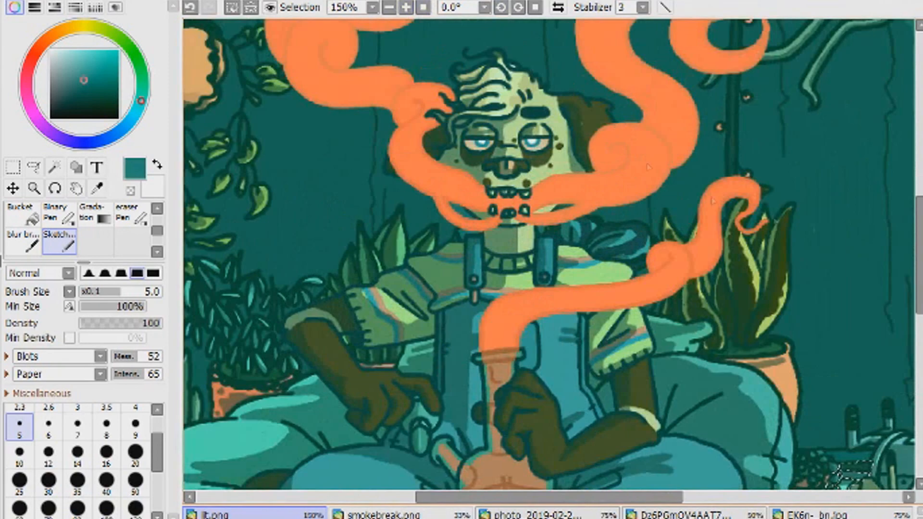
drag(919, 255, 920, 352)
drag(332, 328, 421, 326)
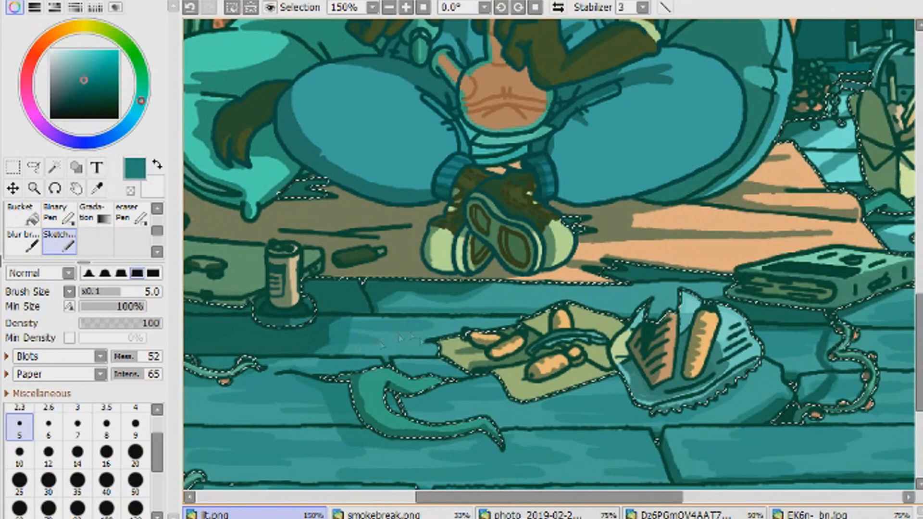
drag(529, 497, 412, 497)
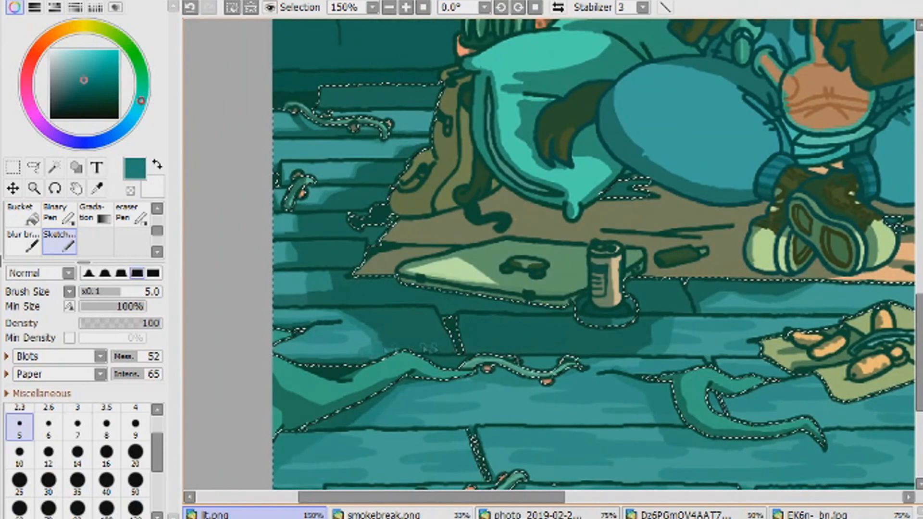
- Paint wood grain on the short planks along the illustration's edge, beside the backpack and laptop
scroll(350, 302, up, 2)
scroll(350, 301, down, 2)
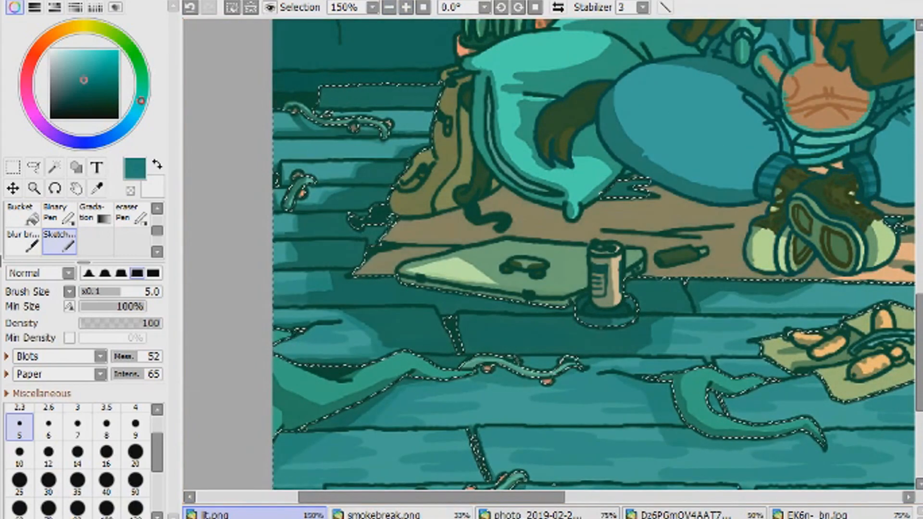
click(389, 8)
click(406, 7)
click(406, 7)
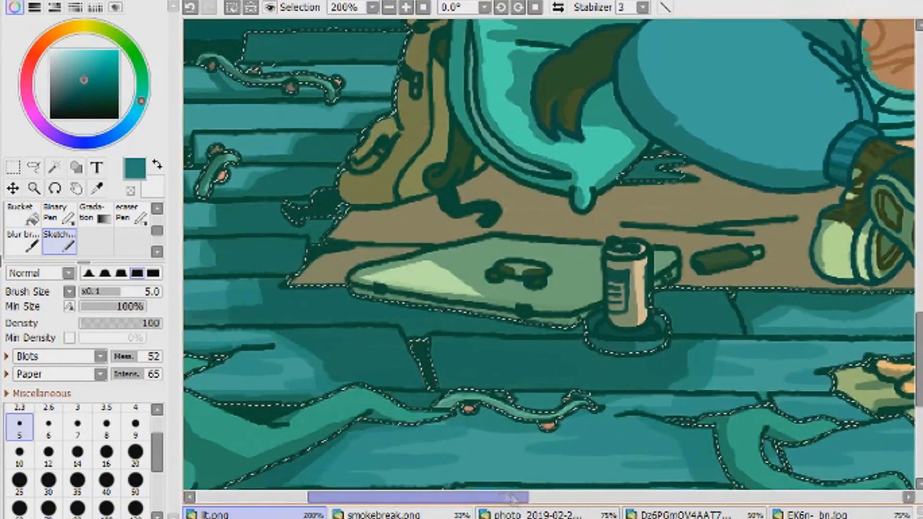
drag(418, 497, 338, 498)
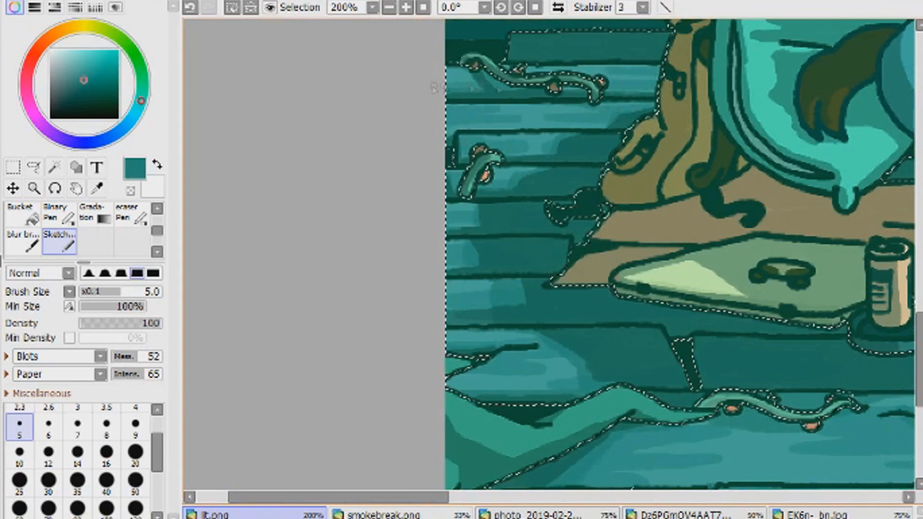
click(496, 498)
drag(495, 498, 464, 499)
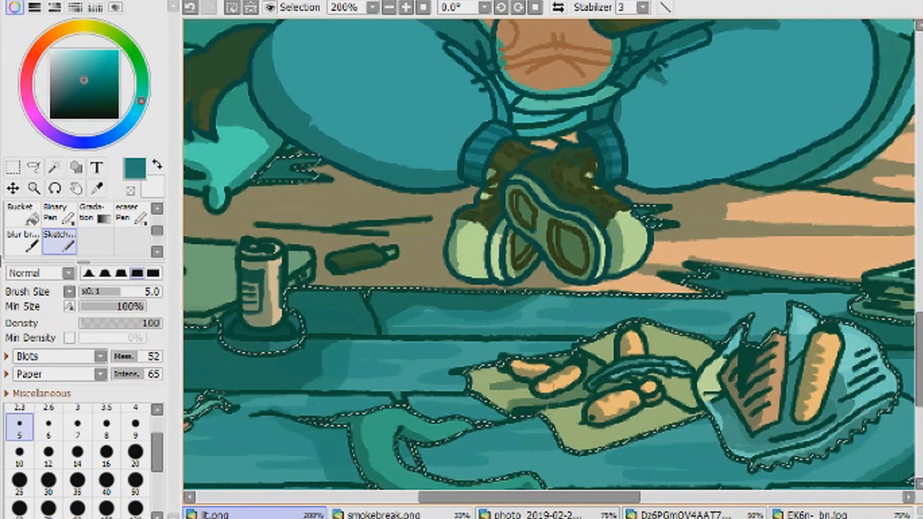
- Finish the darker wood grain on the planks around the book, potted cactus and large food wrapper
drag(530, 498, 634, 498)
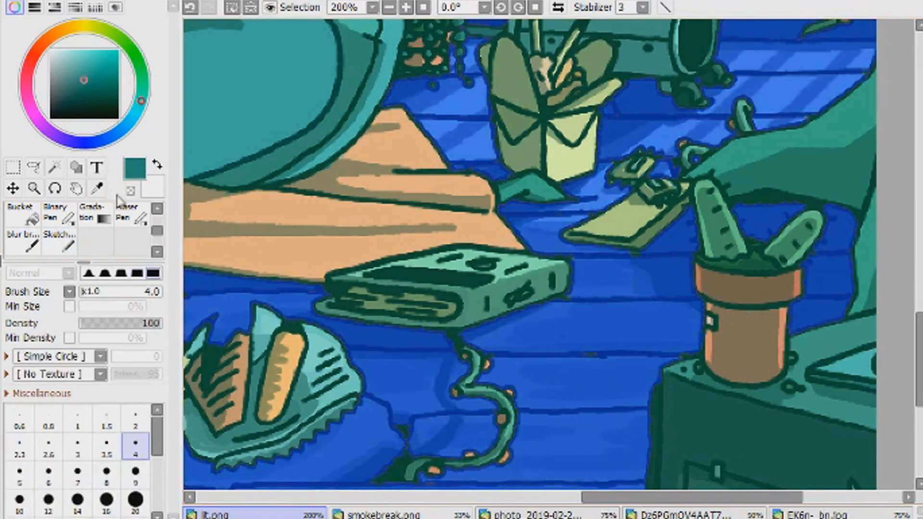
click(67, 247)
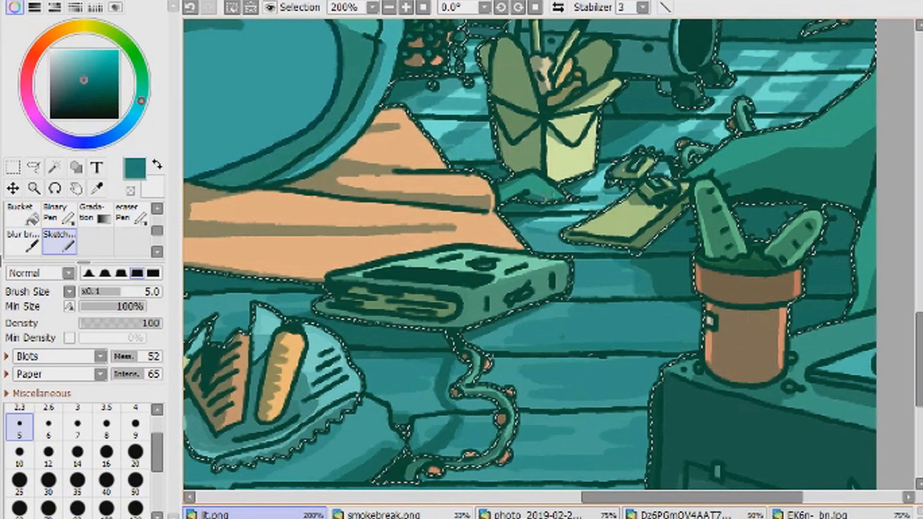
key(e)
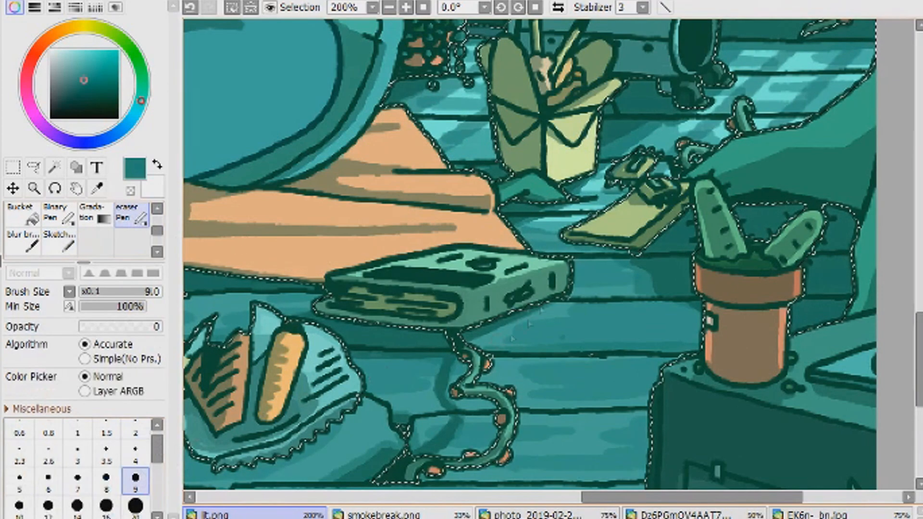
key(e)
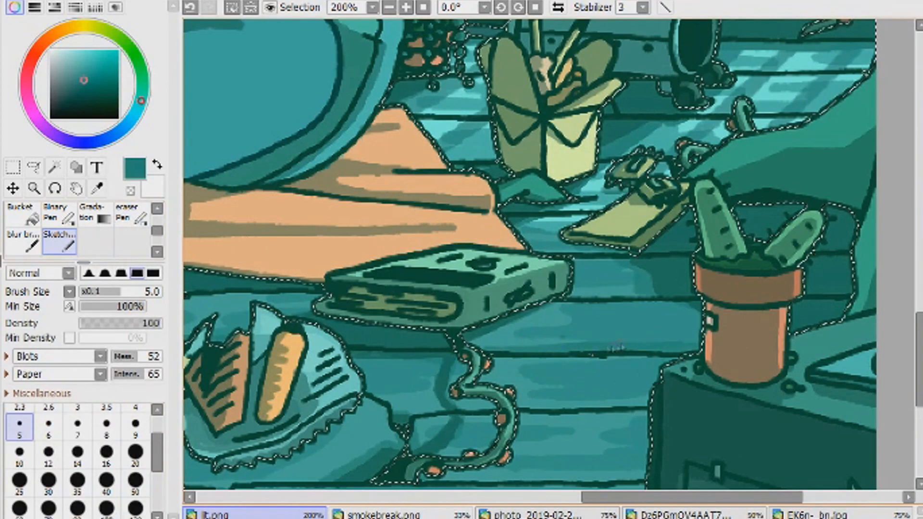
scroll(616, 348, down, 3)
scroll(346, 409, up, 2)
drag(298, 411, 885, 414)
drag(601, 418, 409, 423)
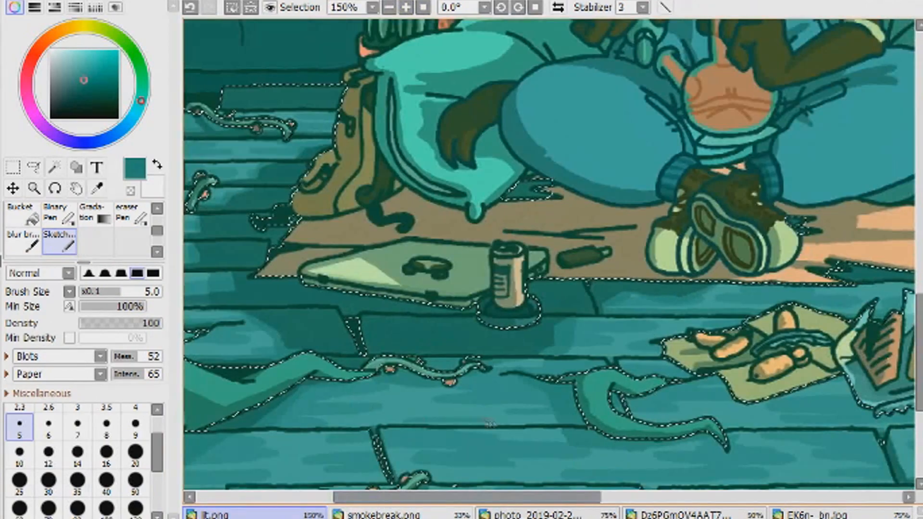
- Pick a lighter teal and test brush sizes for highlight grain lines on the lower floor planks
scroll(491, 423, down, 3)
click(401, 515)
click(257, 514)
click(406, 7)
click(407, 7)
drag(919, 279, 919, 412)
click(83, 71)
click(82, 60)
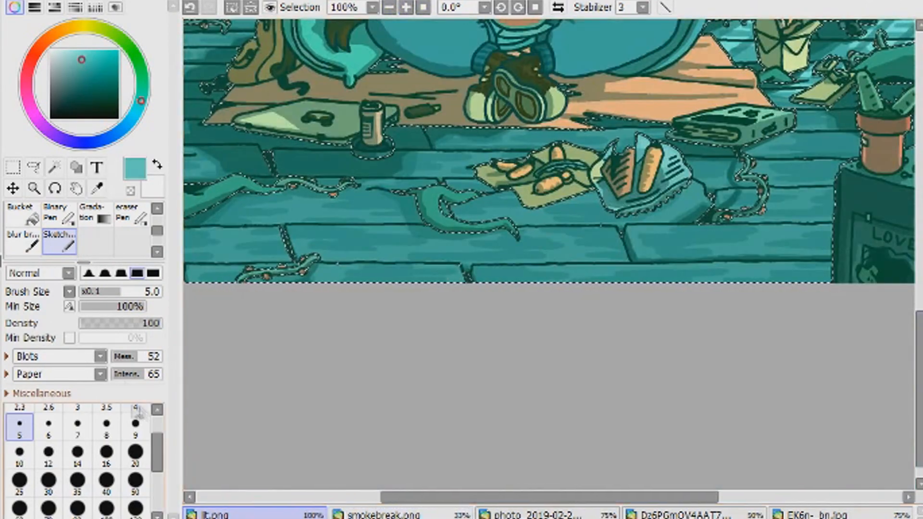
scroll(136, 411, up, 1)
click(135, 409)
key(ctrl+z)
click(77, 427)
key(ctrl+z)
click(19, 427)
- Paint thin light-teal grain lines with brush size 2 on the planks around the lower vines
drag(312, 233, 346, 238)
drag(353, 234, 373, 234)
drag(334, 244, 360, 244)
click(432, 515)
click(257, 514)
click(406, 7)
click(407, 7)
click(191, 7)
drag(481, 498, 409, 498)
click(136, 409)
click(190, 7)
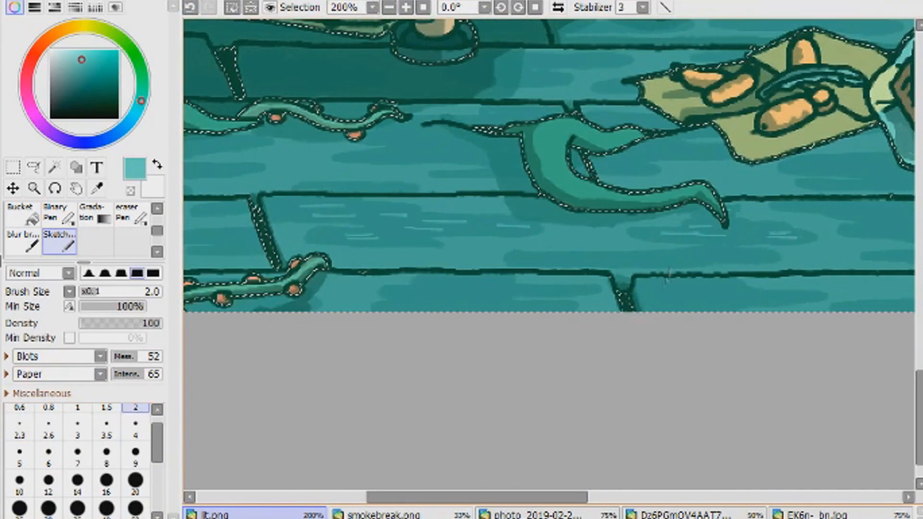
- Paint thin light grain lines on the front planks below the food wrapper
drag(462, 497, 637, 498)
drag(419, 256, 447, 258)
drag(429, 261, 457, 262)
drag(405, 230, 434, 232)
drag(415, 234, 442, 235)
drag(394, 212, 366, 212)
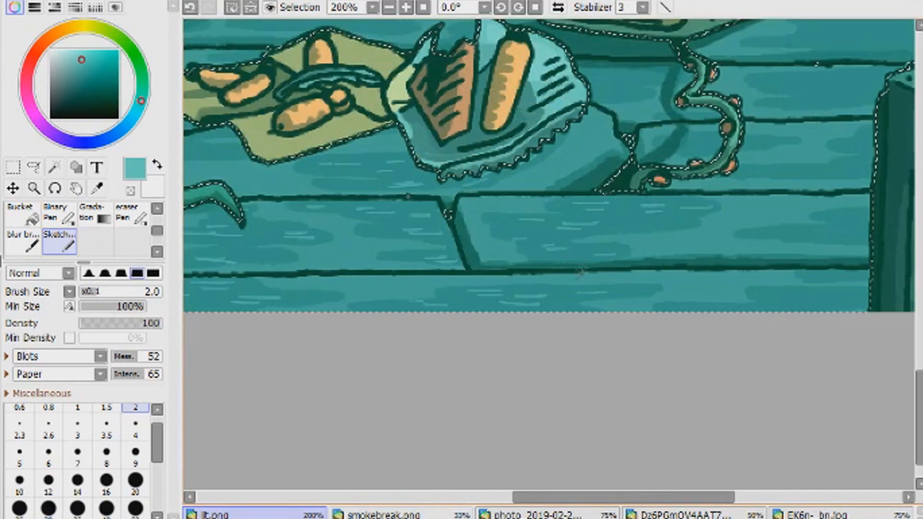
- Paint thin light grain lines on the planks between the food wrapper and the LOVE poster box
drag(559, 499, 619, 500)
drag(577, 237, 644, 232)
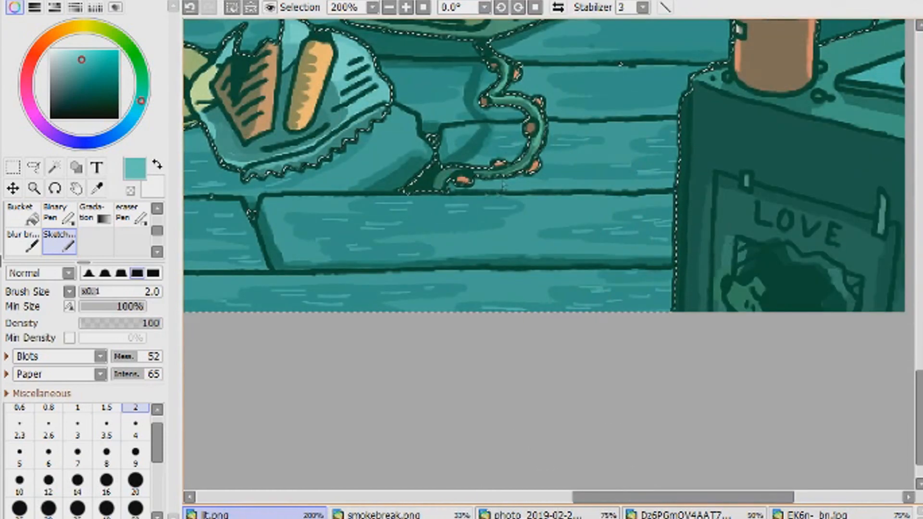
drag(402, 94, 438, 99)
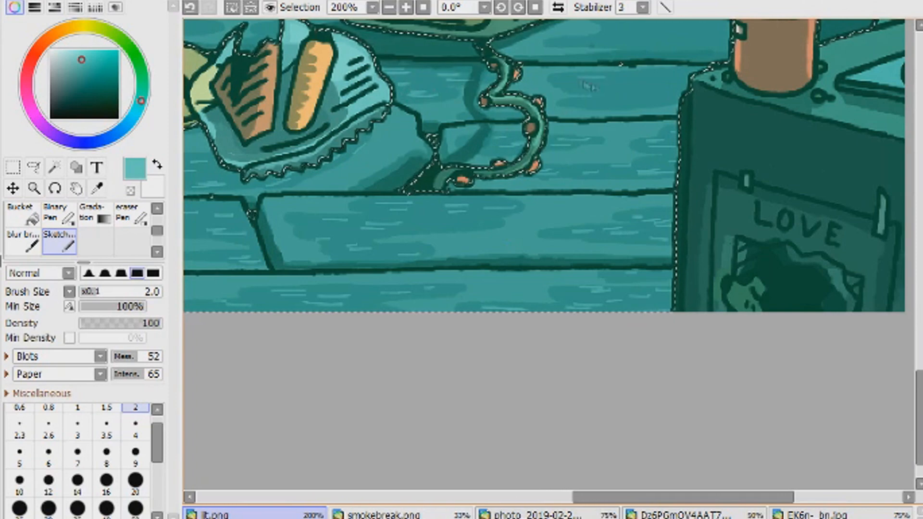
- Add light grain lines to the planks around the book, potted cactus, takeout box and metal canister
scroll(543, 255, up, 5)
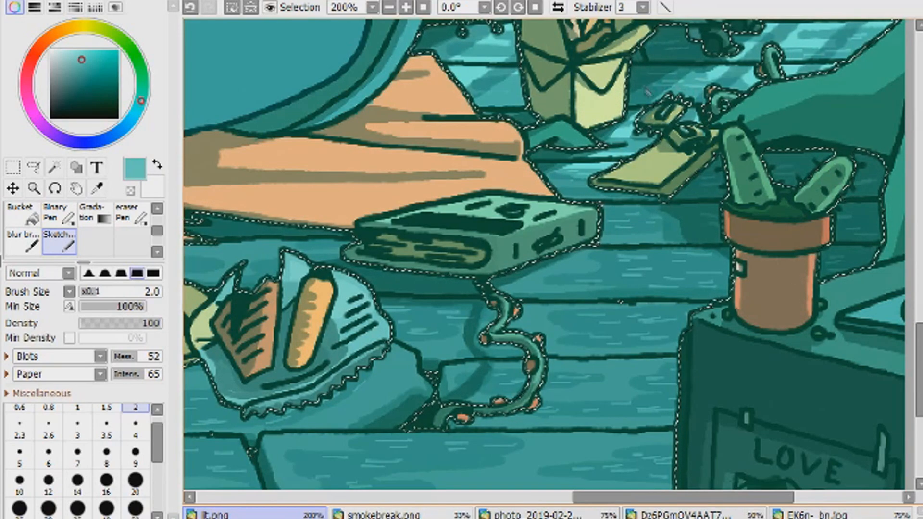
scroll(495, 224, up, 5)
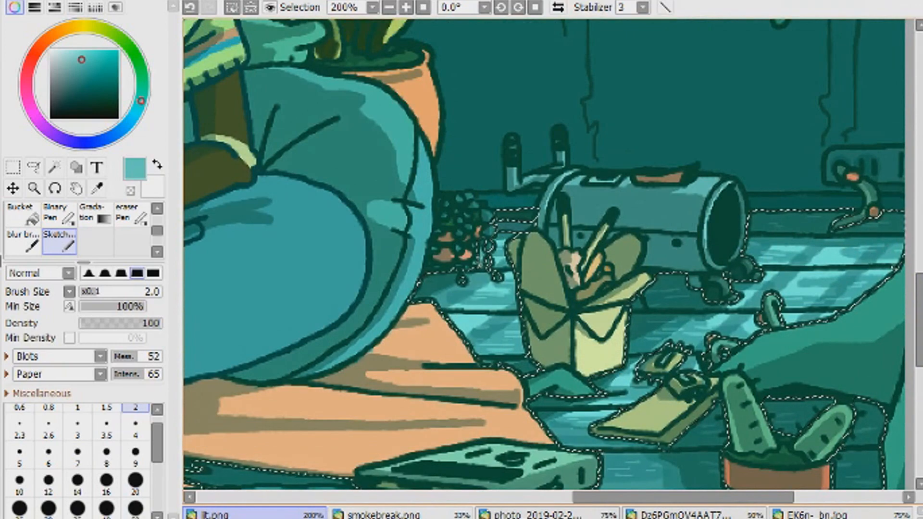
scroll(544, 255, down, 7)
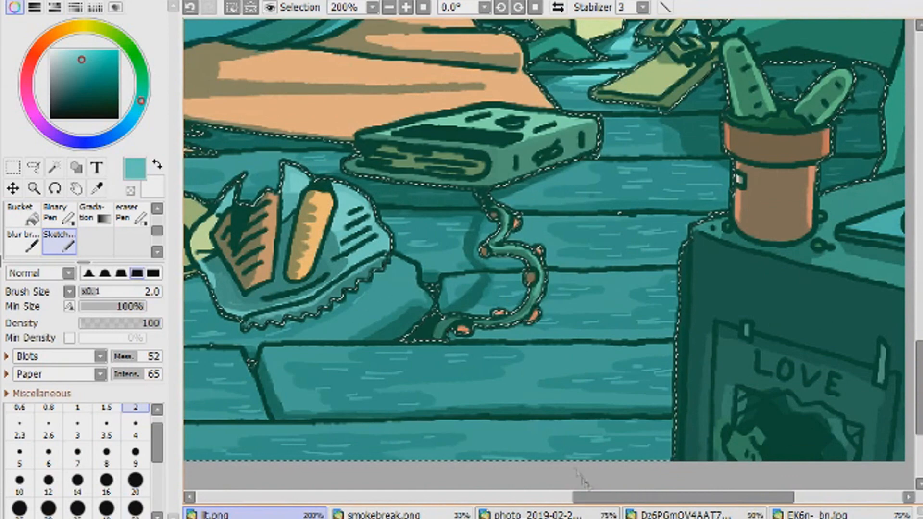
- Add light grain lines to the planks in front of the rug, from the sneakers across to the laptop
drag(589, 497, 479, 497)
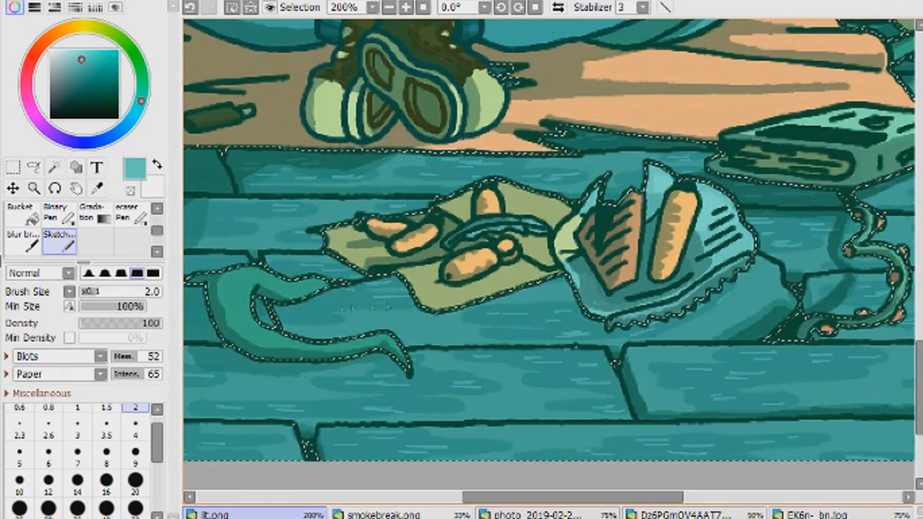
drag(474, 497, 423, 498)
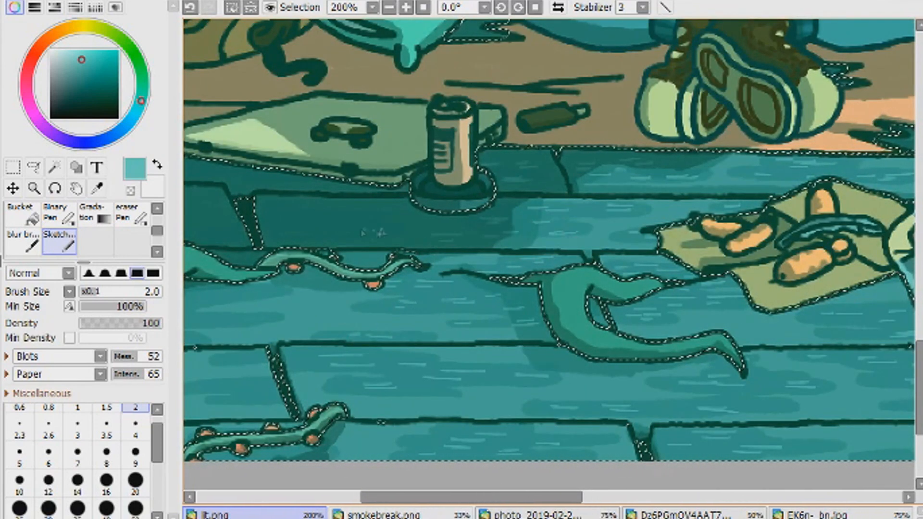
drag(457, 498, 378, 497)
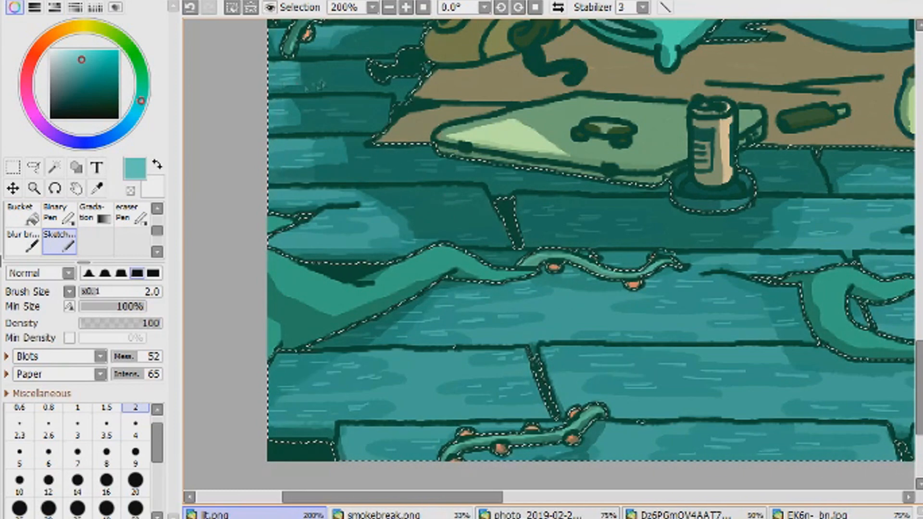
- Add light grain lines to the short planks beside the backpack
click(424, 8)
drag(321, 223, 458, 223)
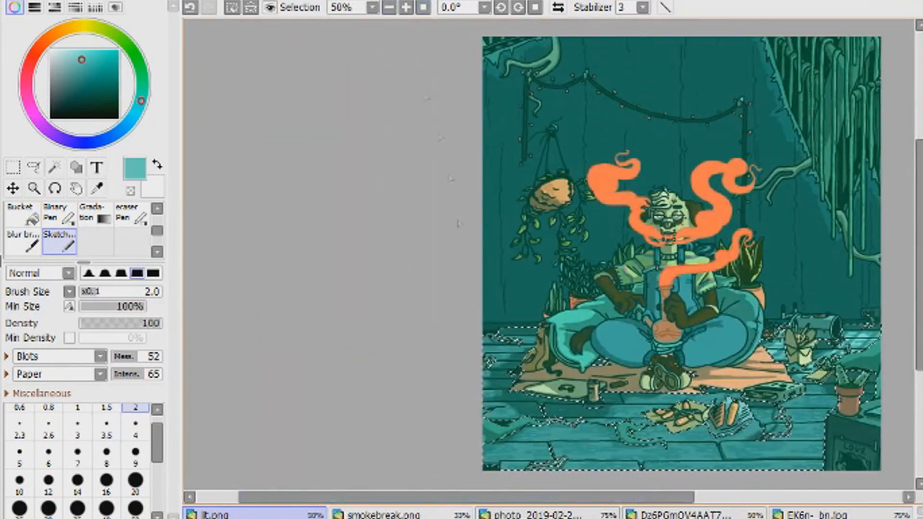
scroll(458, 223, up, 5)
drag(433, 433, 433, 87)
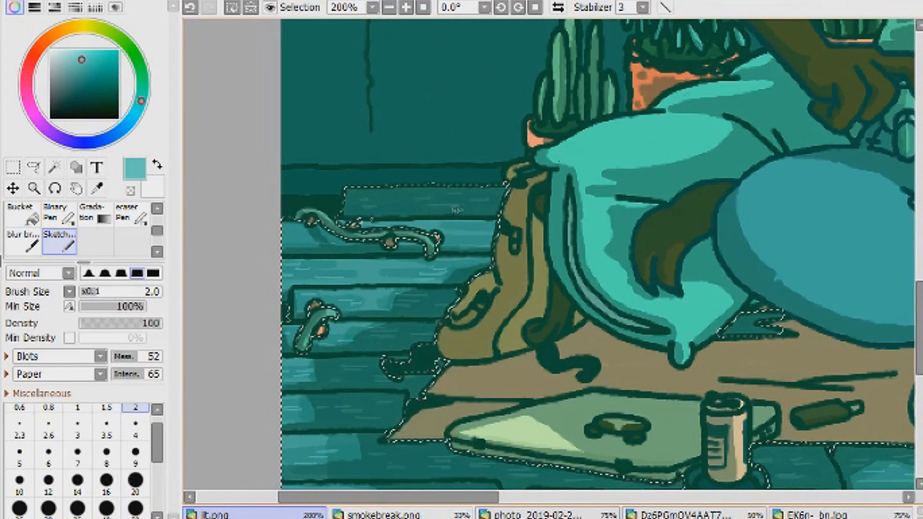
- Clear the floor selection and check the whole illustration without its shading
click(424, 8)
click(13, 168)
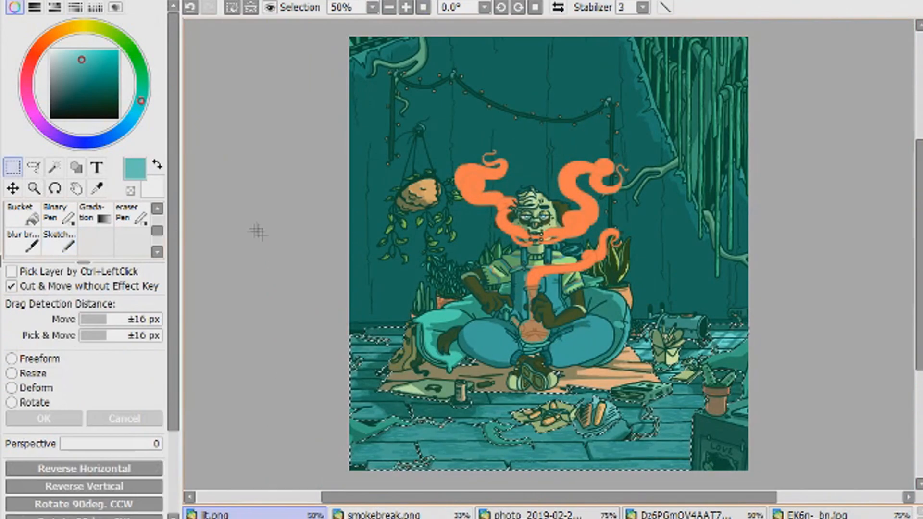
click(258, 230)
double_click(2, 178)
click(486, 275)
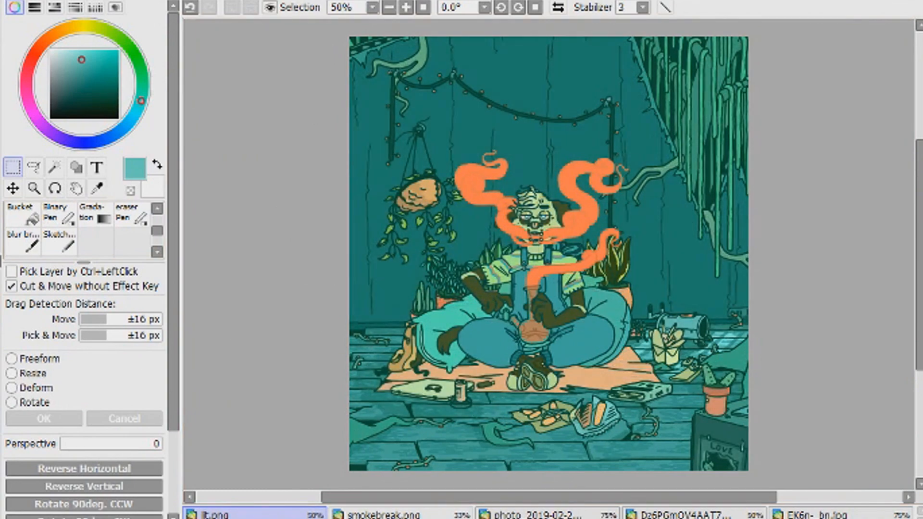
- Paint green texture strokes with brush size 4 on the large vine in front of the laptop
click(407, 7)
drag(920, 254, 919, 372)
click(406, 8)
drag(455, 498, 371, 498)
click(142, 91)
click(84, 73)
click(60, 242)
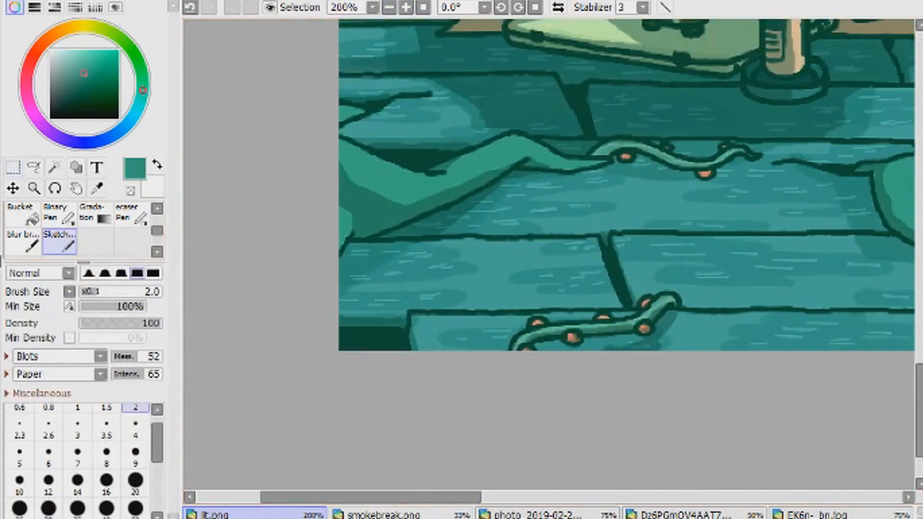
click(135, 426)
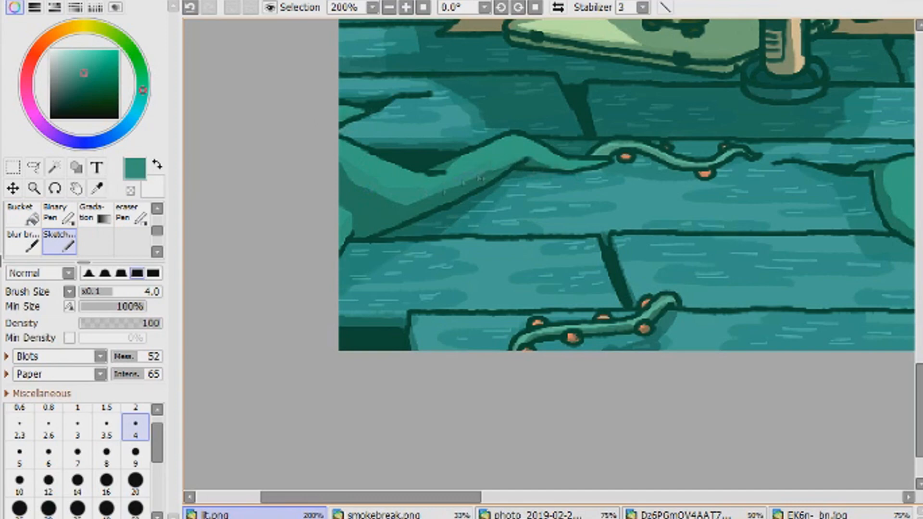
right_click(428, 197)
click(191, 7)
right_click(428, 185)
- Add green texture strokes to the vine beside the food wrapper and the large vine behind the potted cactus
drag(371, 498, 552, 498)
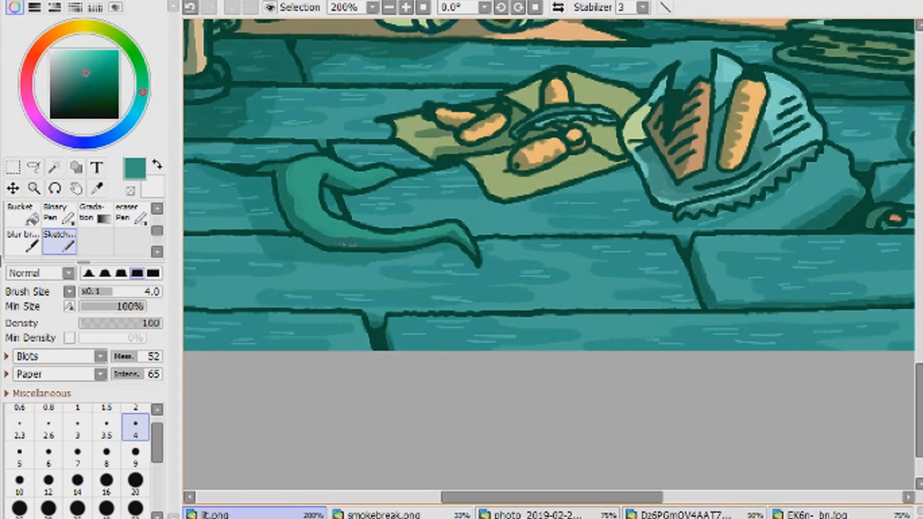
drag(552, 498, 667, 497)
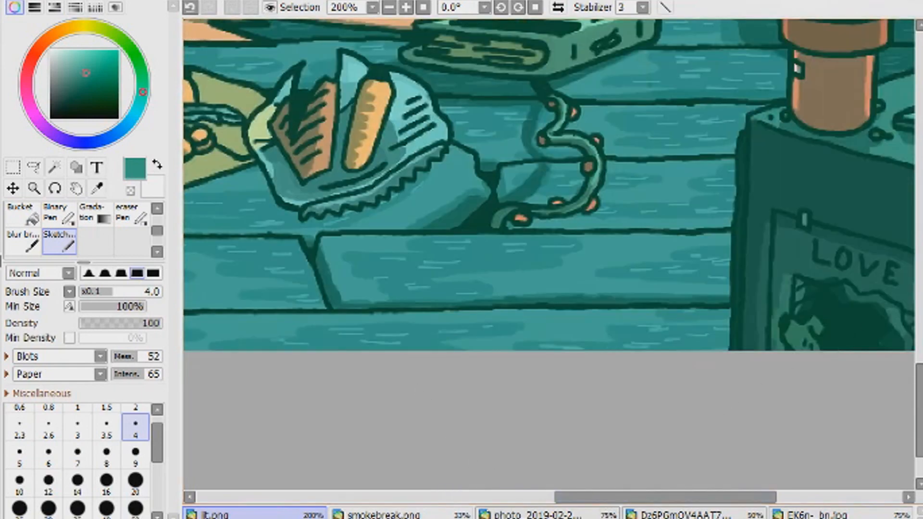
drag(919, 410, 920, 311)
drag(667, 497, 767, 497)
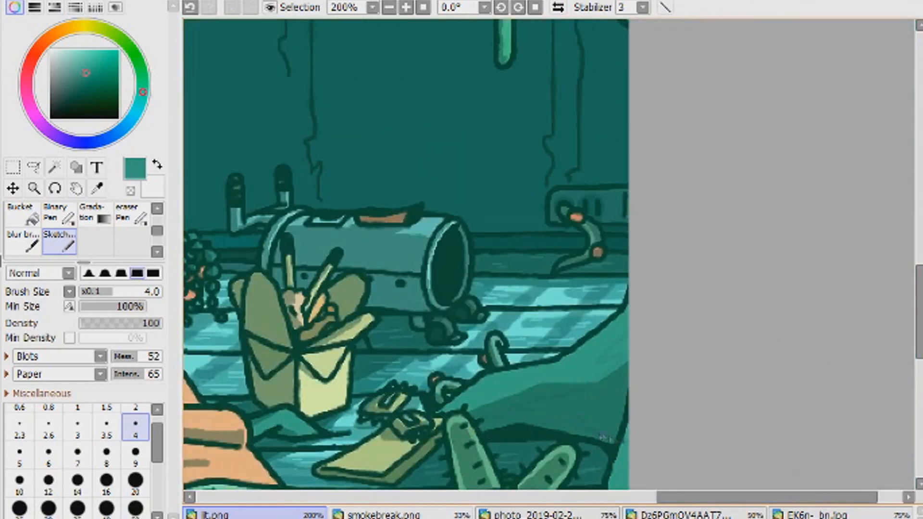
drag(624, 449, 611, 263)
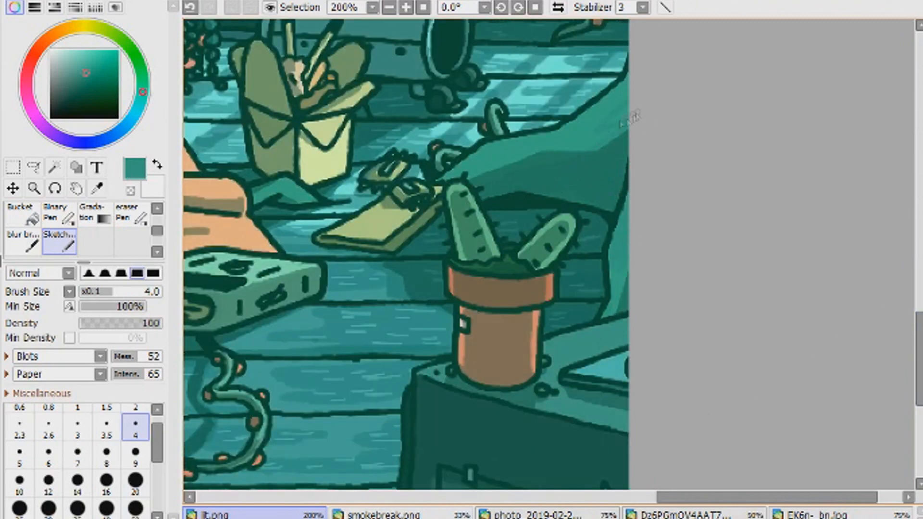
- Pick a darker green for the large vines' shading and undo the stray stroke on the vine near the laptop
click(87, 77)
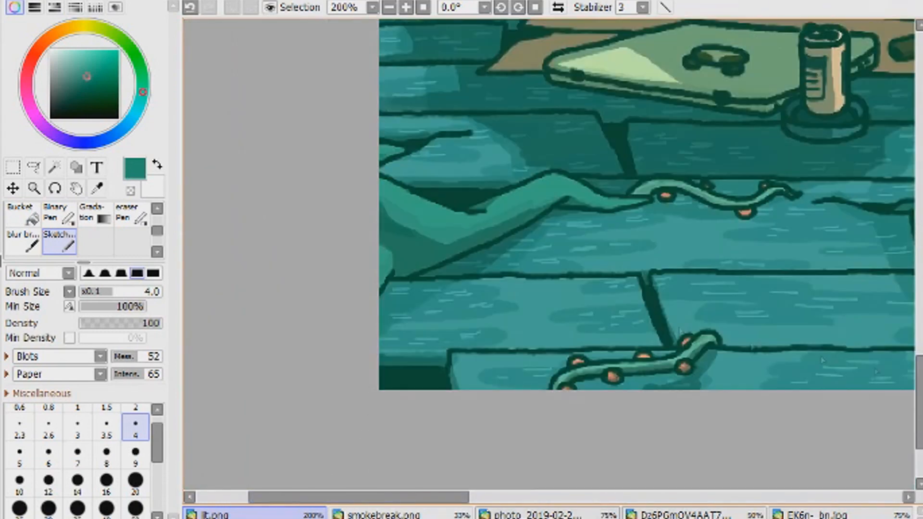
drag(411, 272, 379, 286)
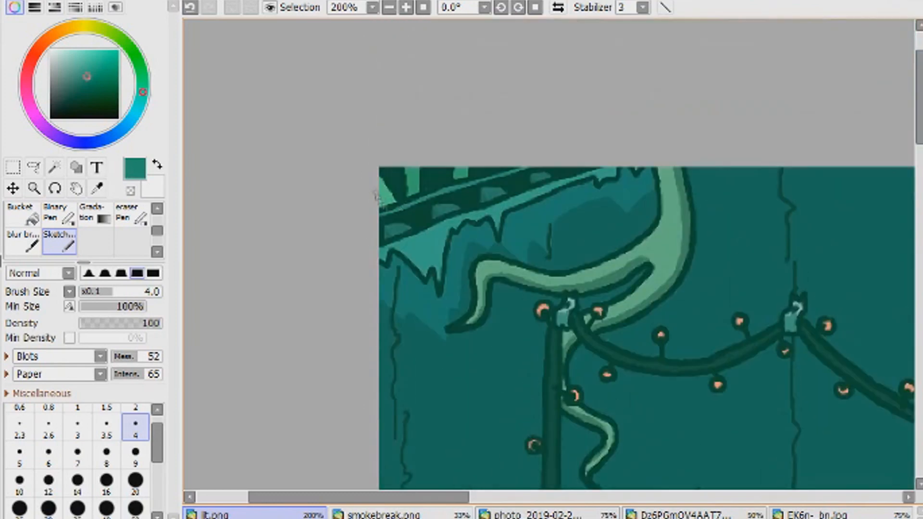
key(ctrl+z)
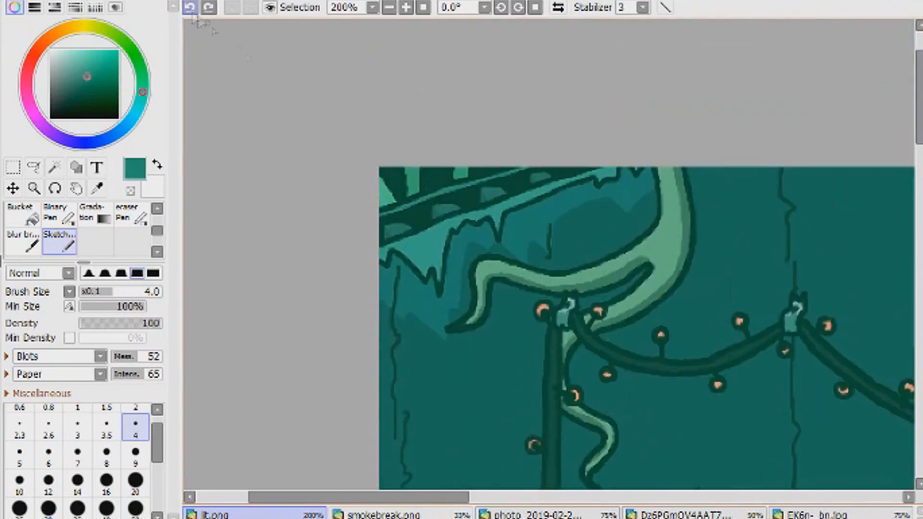
click(389, 7)
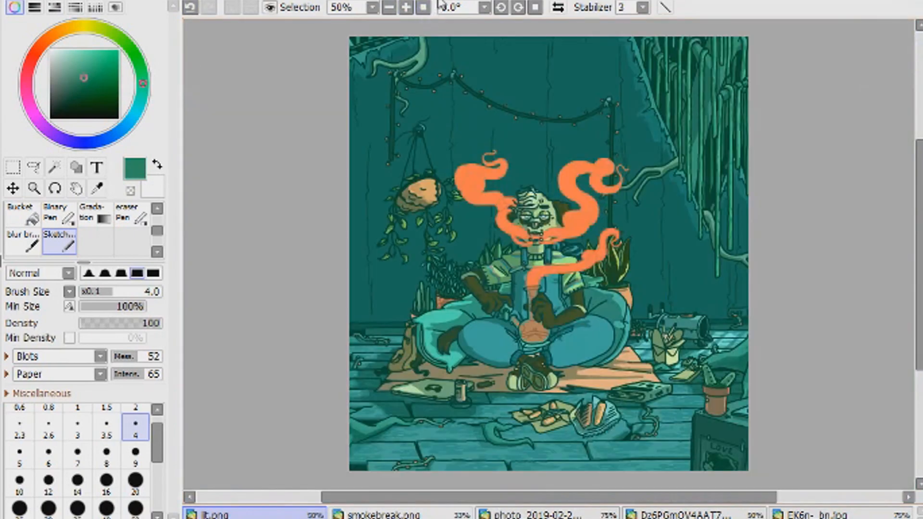
- Sample the smoke's orange and try a circular gradient fading to transparency above the character
scroll(74, 224, up, 2)
right_click(474, 185)
click(159, 252)
click(158, 253)
click(95, 216)
drag(467, 96, 496, 135)
click(27, 374)
click(53, 409)
click(51, 408)
click(68, 411)
- Try a second orange circular gradient beside the first, and undo both gradients
drag(510, 103, 521, 144)
click(63, 409)
click(65, 410)
click(390, 8)
click(406, 8)
click(191, 8)
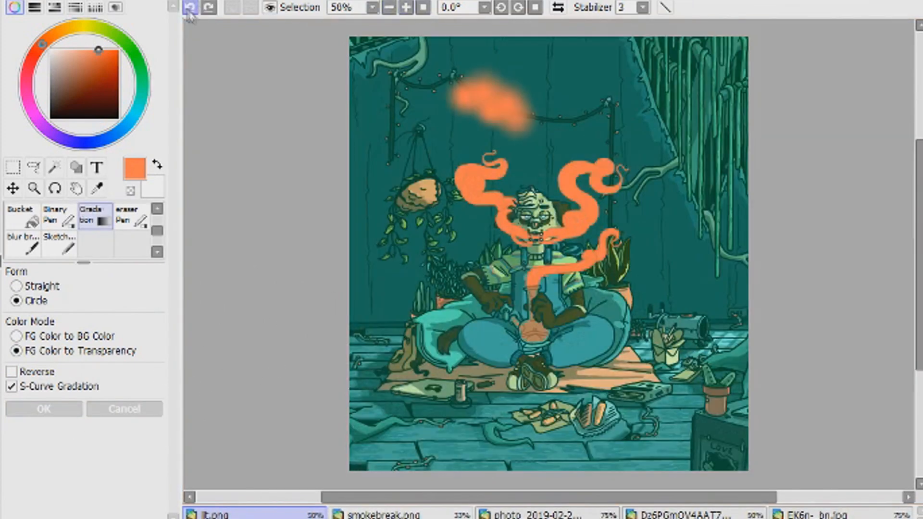
click(191, 8)
click(190, 8)
click(191, 8)
click(190, 8)
click(3, 332)
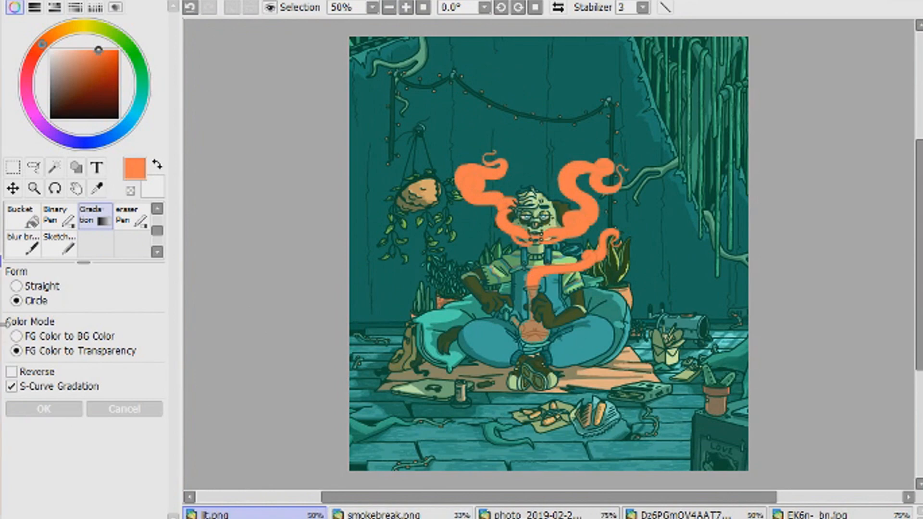
- Try larger orange circular gradients across the smoke and the character's face, and discard them
drag(381, 497, 439, 496)
drag(391, 252, 255, 405)
click(124, 410)
drag(449, 126, 399, 230)
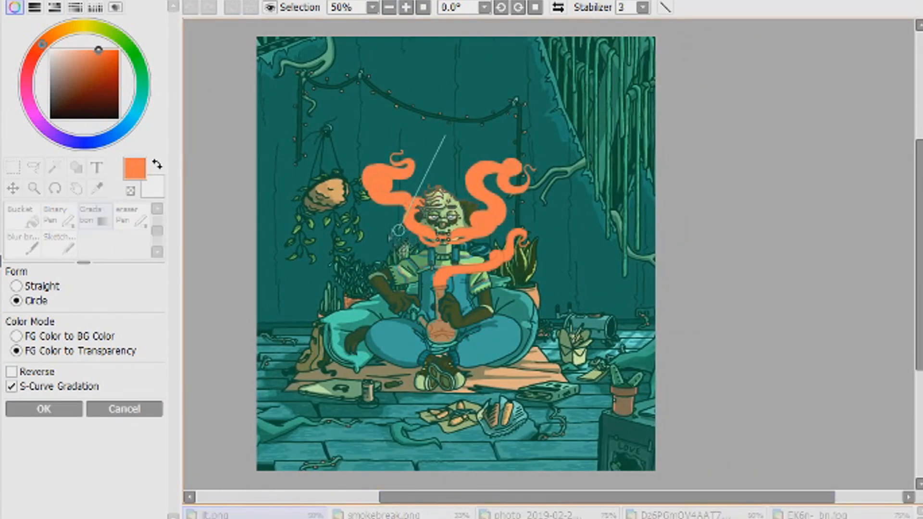
click(407, 7)
click(406, 7)
click(406, 7)
drag(553, 497, 486, 497)
click(389, 8)
click(389, 7)
drag(485, 197, 76, 308)
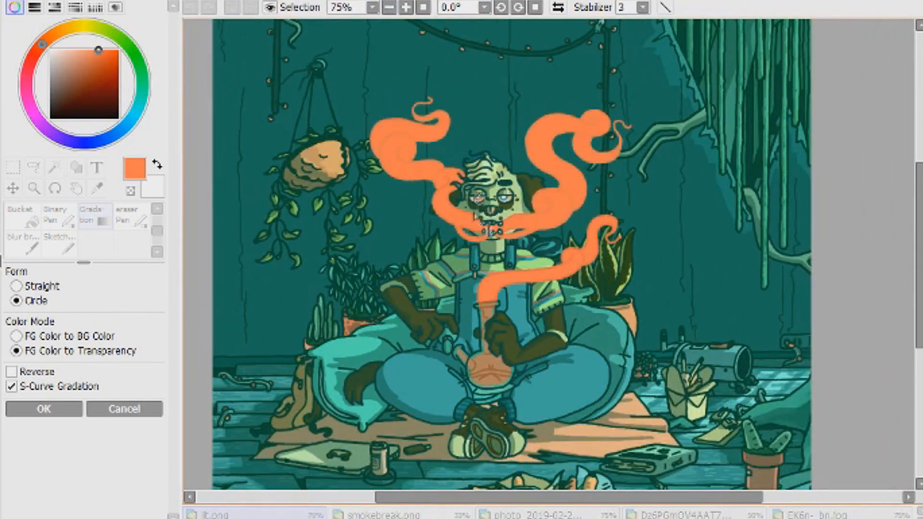
click(145, 410)
click(13, 167)
click(423, 7)
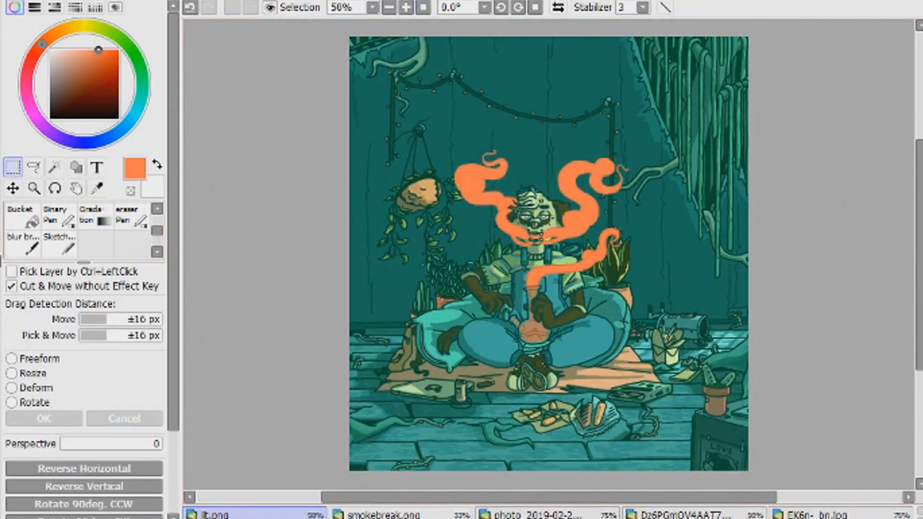
click(108, 1)
mouse_move(158, 7)
click(276, 13)
drag(241, 158, 346, 179)
drag(346, 181, 245, 185)
drag(244, 163, 136, 167)
click(345, 249)
- Try broad strokes of a fully saturated orange with a size 2000 brush, undo them and set the size to 9
drag(53, 115, 119, 50)
click(59, 243)
mouse_move(269, 201)
mouse_down()
mouse_move(433, 241)
mouse_move(481, 202)
mouse_up()
key(ctrl+z)
drag(251, 175, 467, 134)
key(ctrl+z)
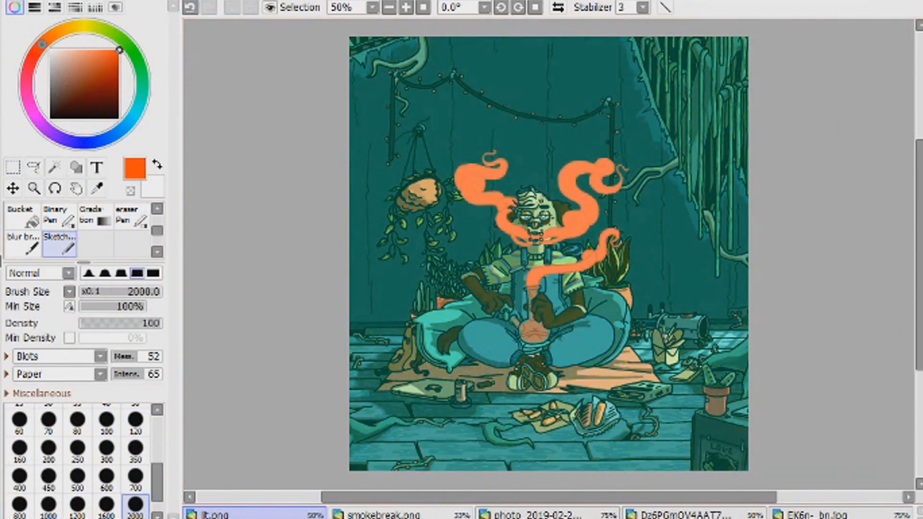
scroll(141, 418, up, 4)
click(141, 442)
- Save the illustration over lit.sai2 in the Pictures/Art/SAI folder
click(10, 1)
click(36, 125)
double_click(462, 166)
click(9, 1)
click(36, 125)
scroll(327, 269, down, 1)
click(324, 279)
double_click(429, 145)
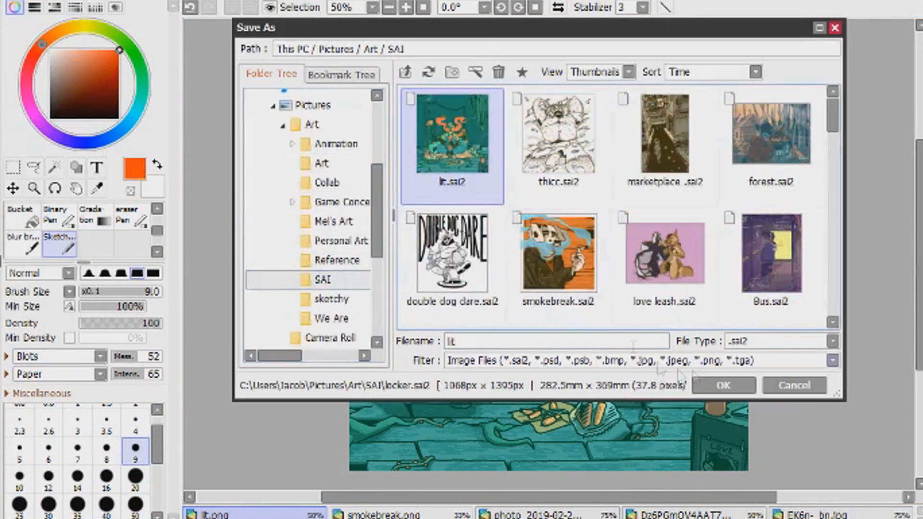